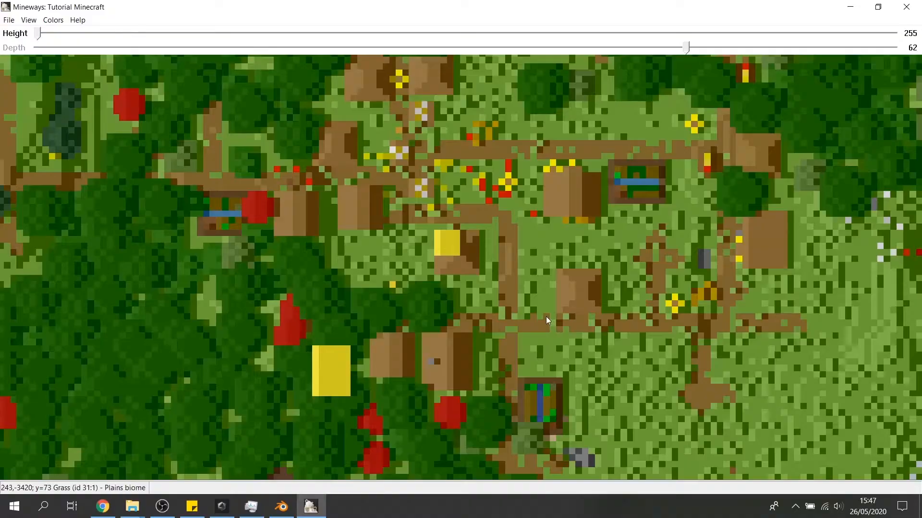
# Step: Zoom and pan the camera view on the village path, then render the shot with F12
pyautogui.scroll(-1, 462, 249)
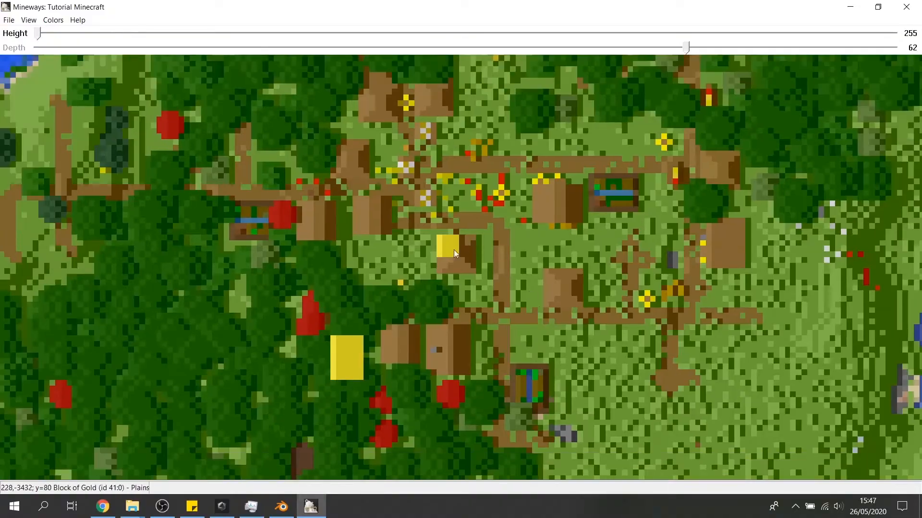
pyautogui.scroll(-3, 470, 237)
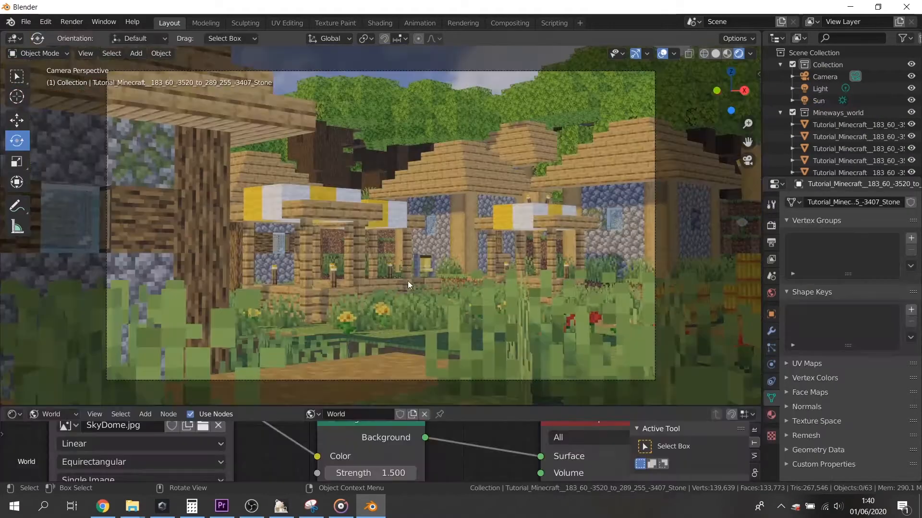
pyautogui.keyDown('ctrl'); pyautogui.moveTo(389, 286); pyautogui.dragTo(396, 280, button='middle'); pyautogui.keyUp('ctrl')
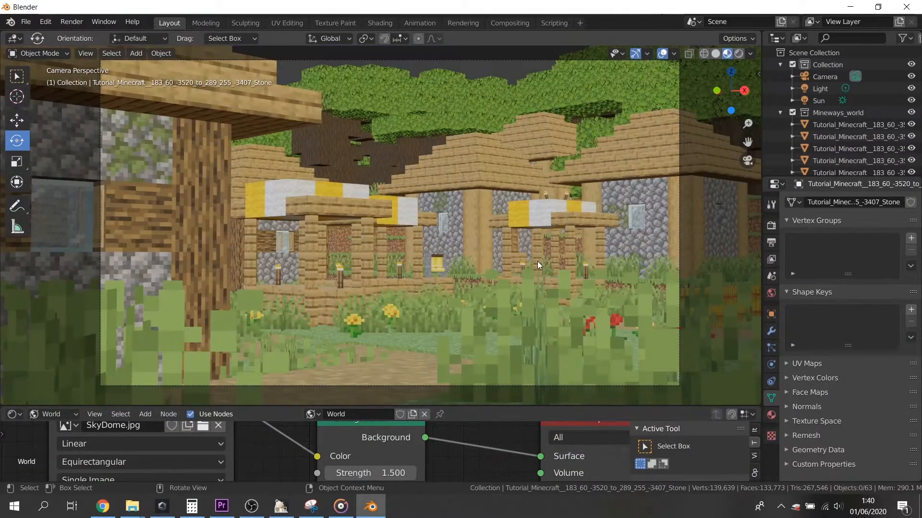
pyautogui.press('F12')
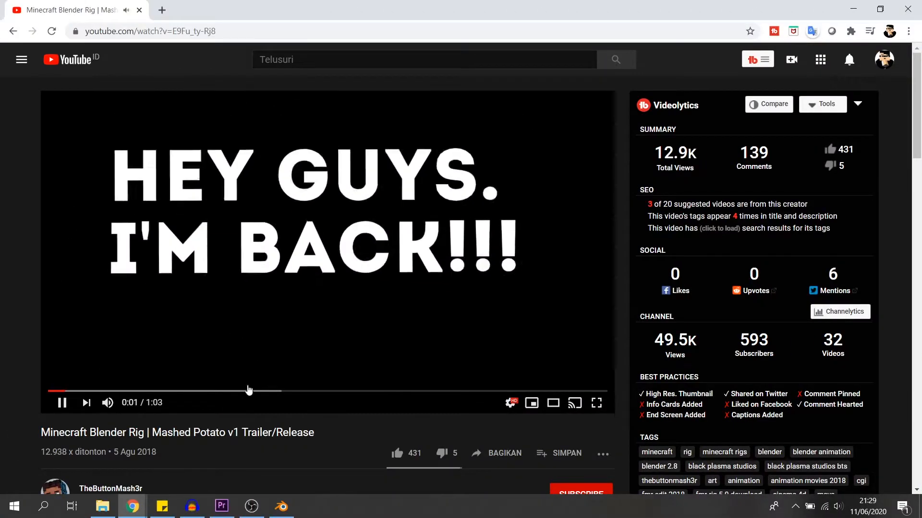
# Step: Skip ahead in the Mashed Potato v1 trailer, close the ad, and scroll to the download link
pyautogui.click(248, 390)
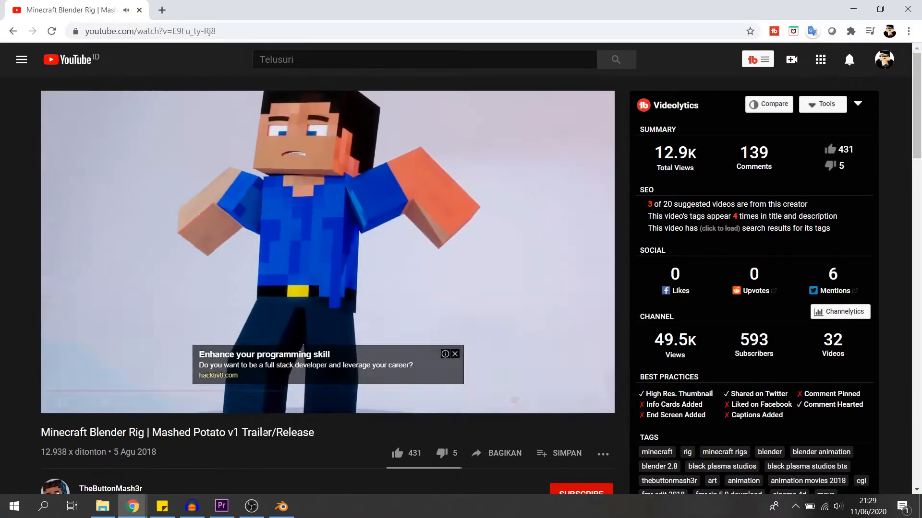
pyautogui.click(455, 354)
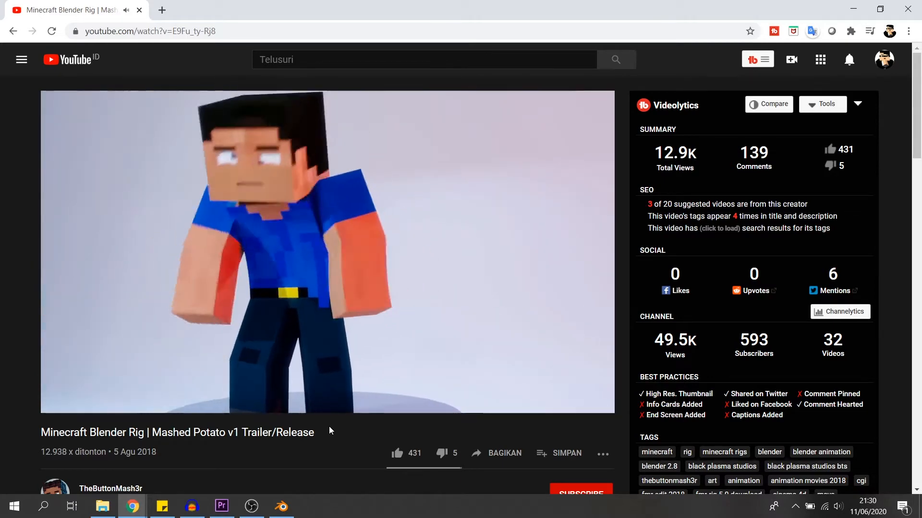
pyautogui.scroll(-5, 329, 431)
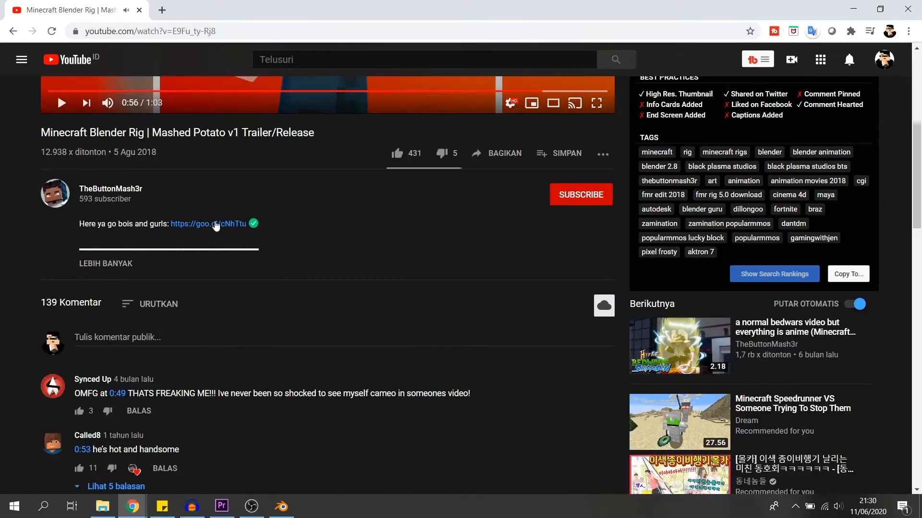
# Step: Open the goo.gl link to Mashed Potato v1.zip on Google Drive, then go back to YouTube
pyautogui.click(216, 224)
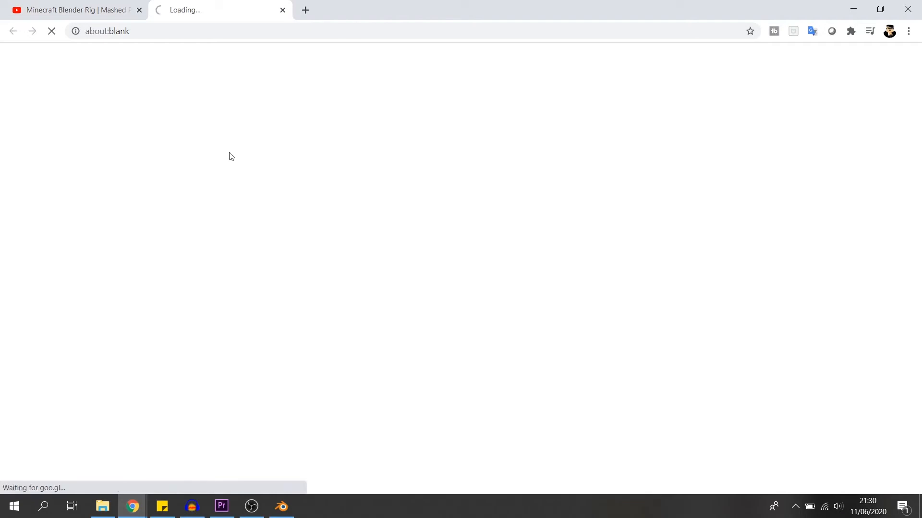
pyautogui.click(168, 35)
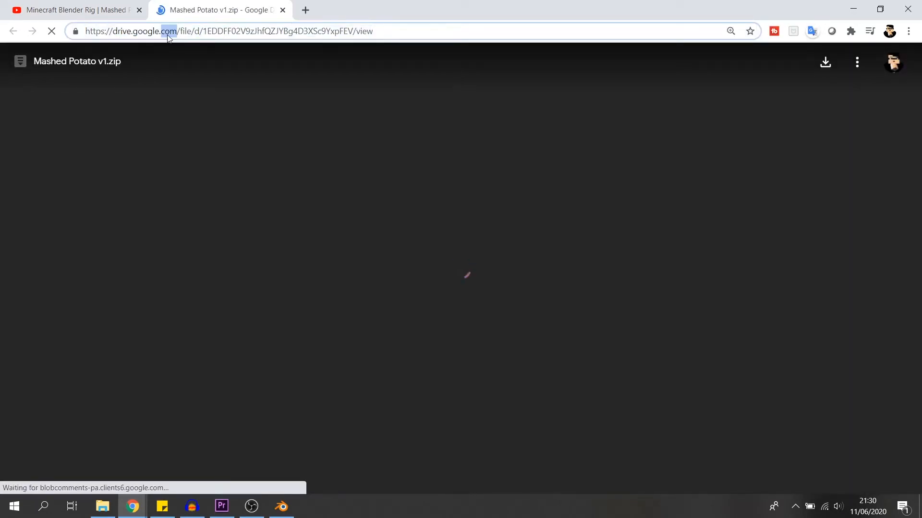
pyautogui.tripleClick(139, 30)
pyautogui.click(148, 36)
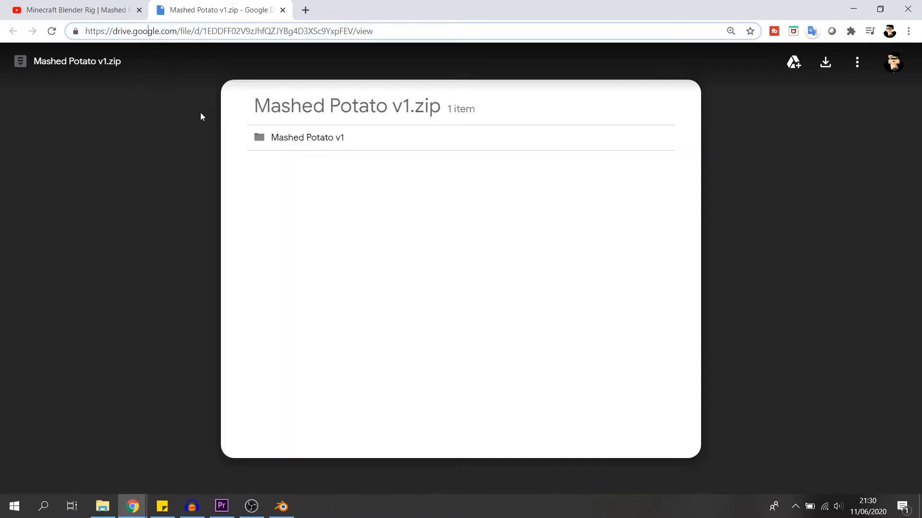
pyautogui.click(200, 112)
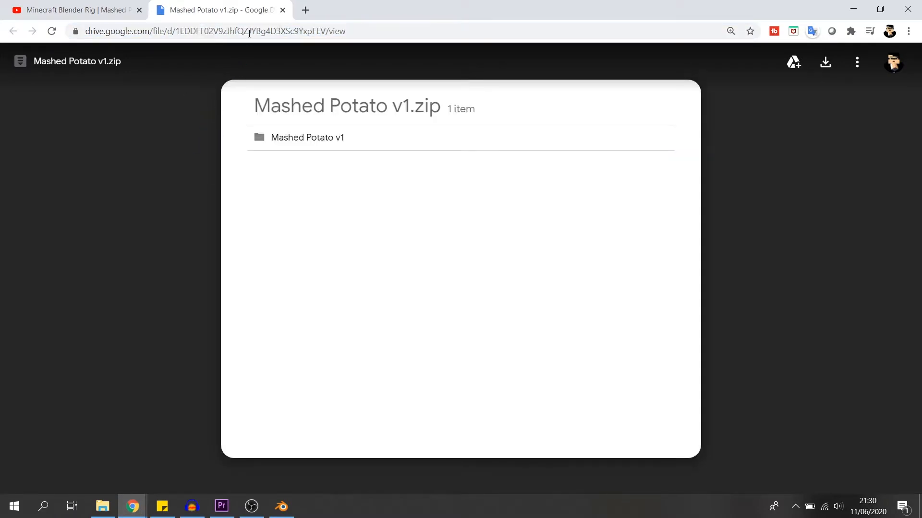
pyautogui.click(76, 10)
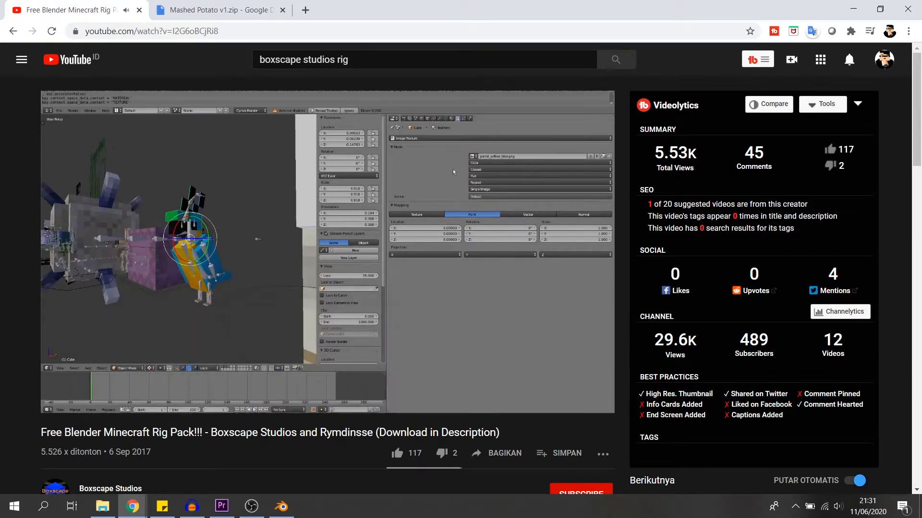
# Step: Skip ahead in the Boxscape rig pack video and expand its description to show the download link
pyautogui.click(311, 392)
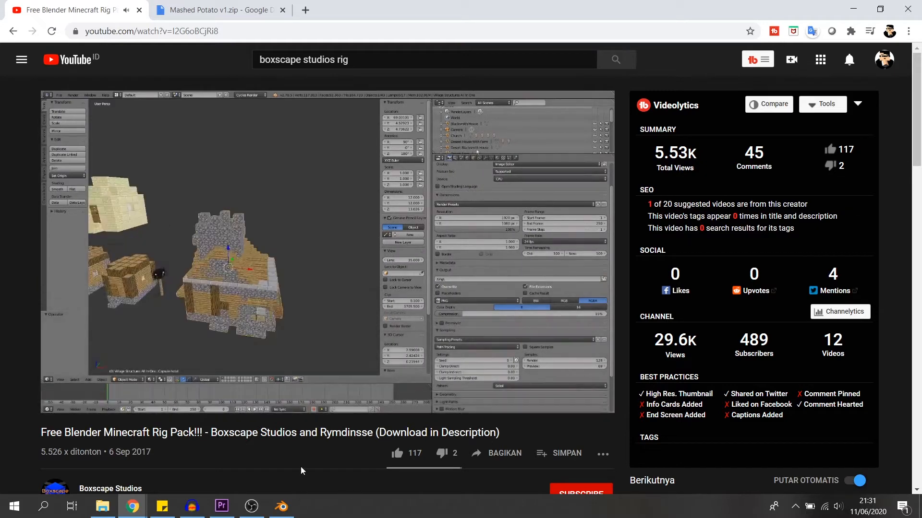
pyautogui.scroll(-5, 290, 481)
pyautogui.click(130, 324)
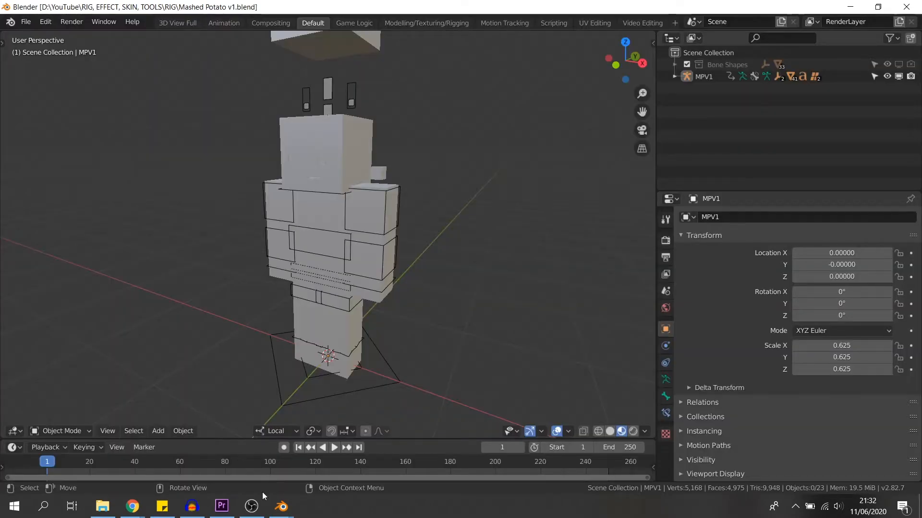
# Step: Select the MPV1 rig and switch it into Pose Mode
pyautogui.keyDown('alt'); pyautogui.moveTo(439, 260); pyautogui.dragTo(403, 283, button='middle'); pyautogui.keyUp('alt')
pyautogui.scroll(-2, 469, 266)
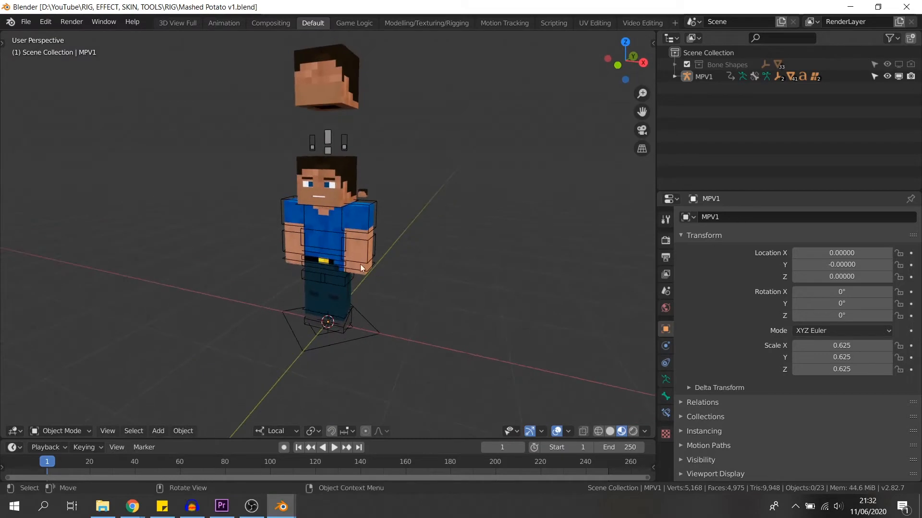
pyautogui.click(338, 251)
pyautogui.moveTo(332, 262); pyautogui.dragTo(365, 308, button='middle')
pyautogui.scroll(2, 365, 307)
pyautogui.click(53, 431)
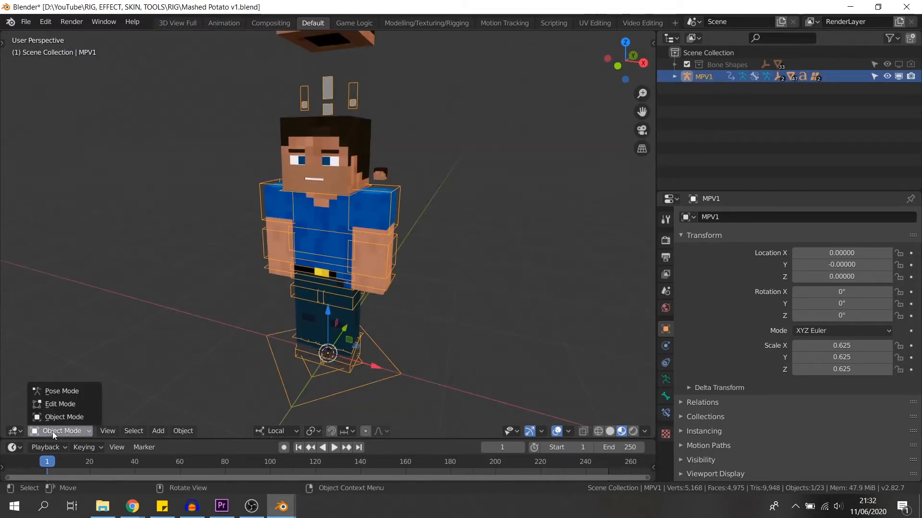
pyautogui.click(59, 392)
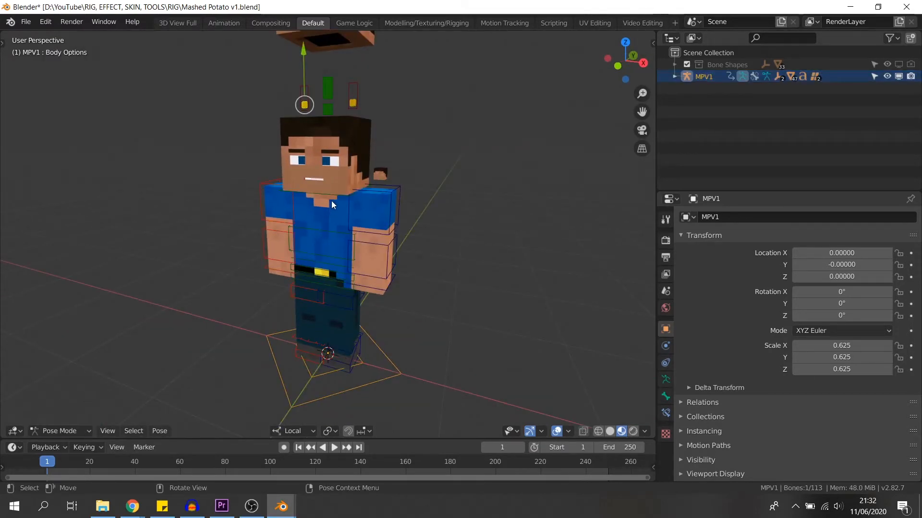
# Step: Try rotating the Head, Chest and Top Arm.L bones, cancel each, and return to Object Mode
pyautogui.press('r')
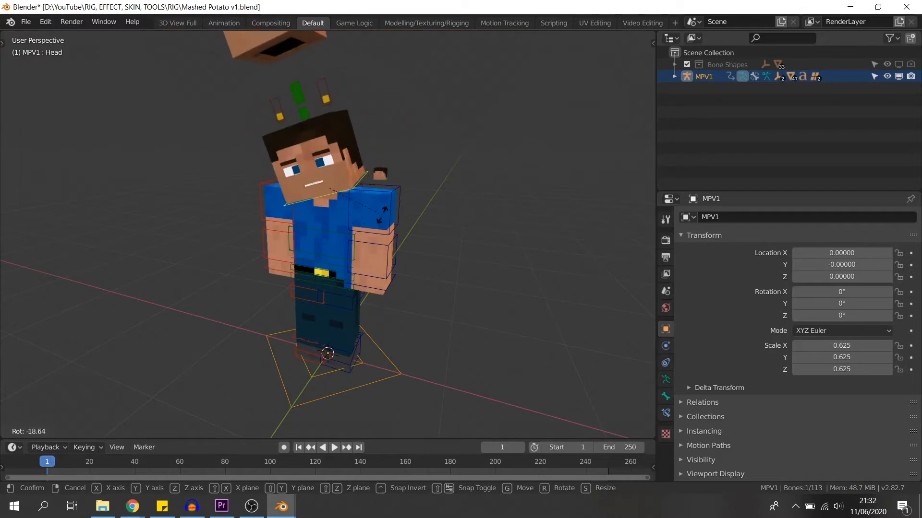
pyautogui.rightClick(356, 262)
pyautogui.click(346, 241)
pyautogui.press('g')
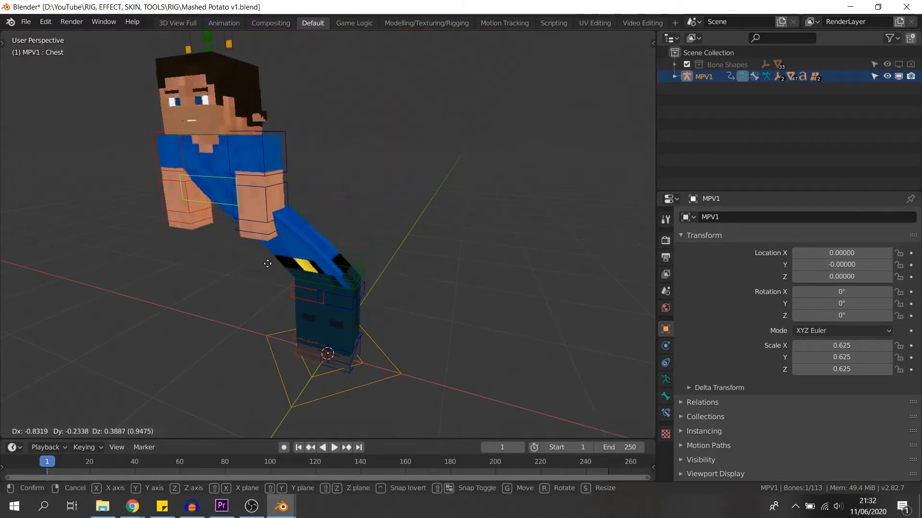
pyautogui.rightClick(379, 309)
pyautogui.press('r')
pyautogui.press('r')
pyautogui.rightClick(378, 338)
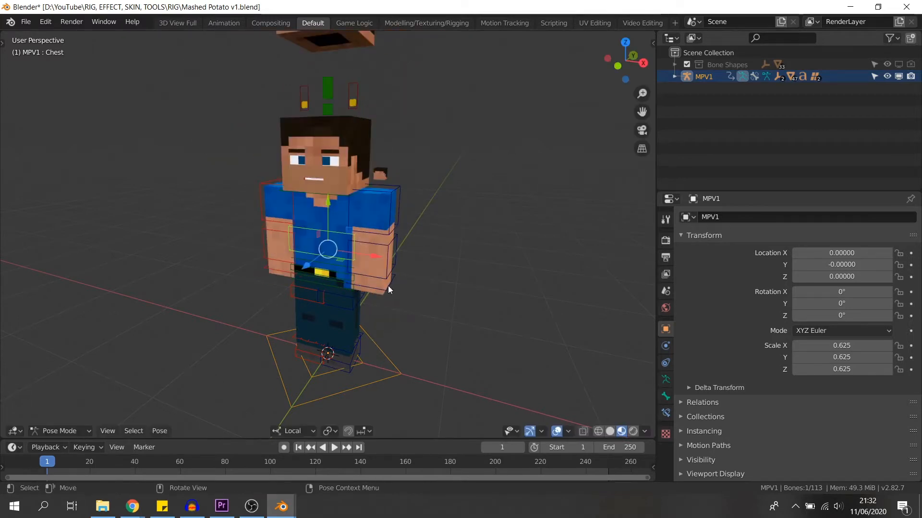
pyautogui.press('r')
pyautogui.rightClick(345, 311)
pyautogui.click(58, 430)
pyautogui.click(62, 417)
# Step: Select the Material Mesh object and try a free move of the rig, cancelling it
pyautogui.click(382, 171)
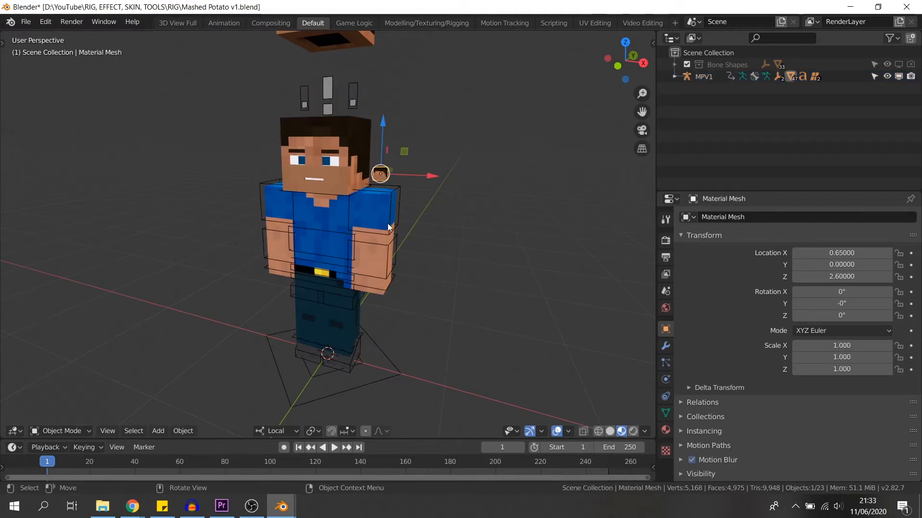
pyautogui.moveTo(391, 264); pyautogui.dragTo(406, 261, button='middle')
pyautogui.scroll(3, 403, 262)
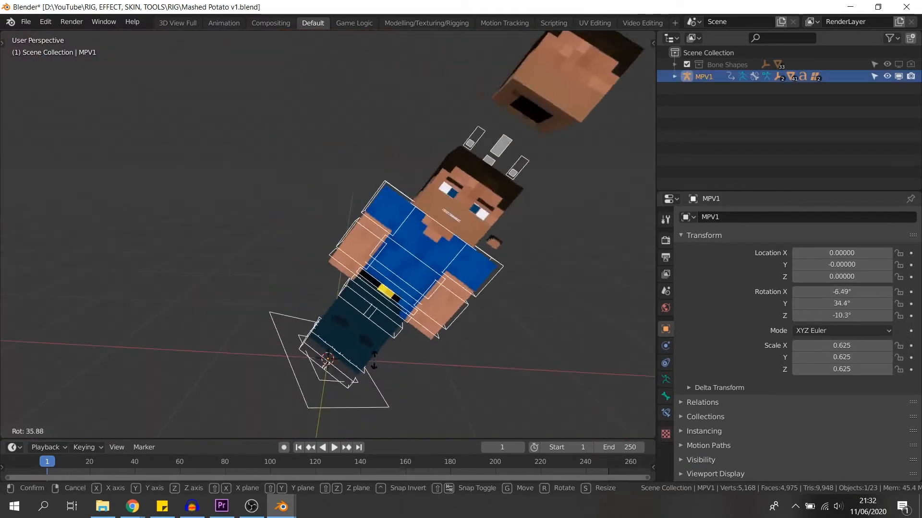
pyautogui.moveTo(391, 240); pyautogui.dragTo(423, 313, button='middle')
pyautogui.press('g')
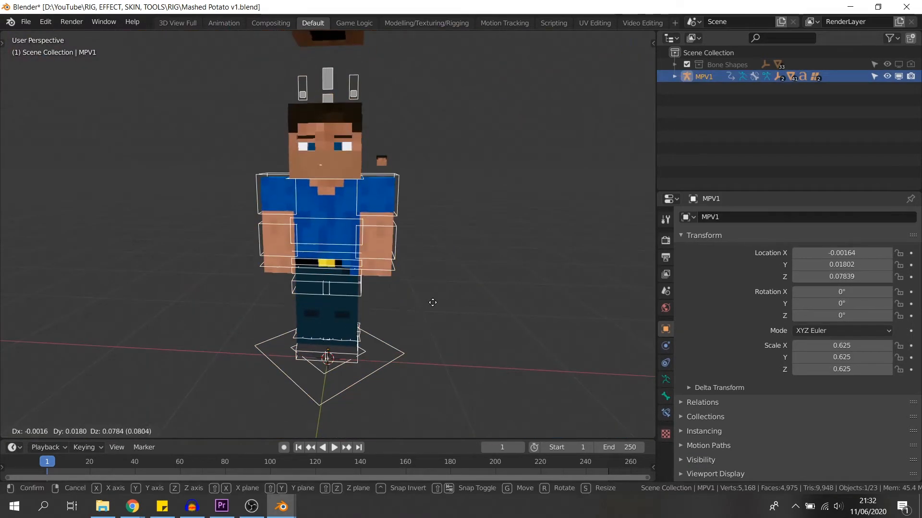
pyautogui.rightClick(307, 322)
# Step: Move the whole rig along X and then Y, undoing each move
pyautogui.press('g')
pyautogui.press('x')
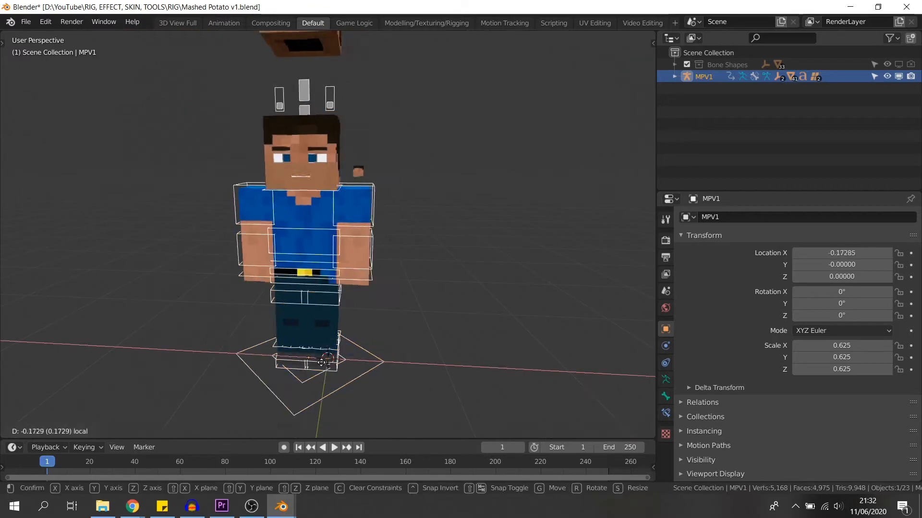
pyautogui.click(266, 381)
pyautogui.hotkey('ctrl', 'z')
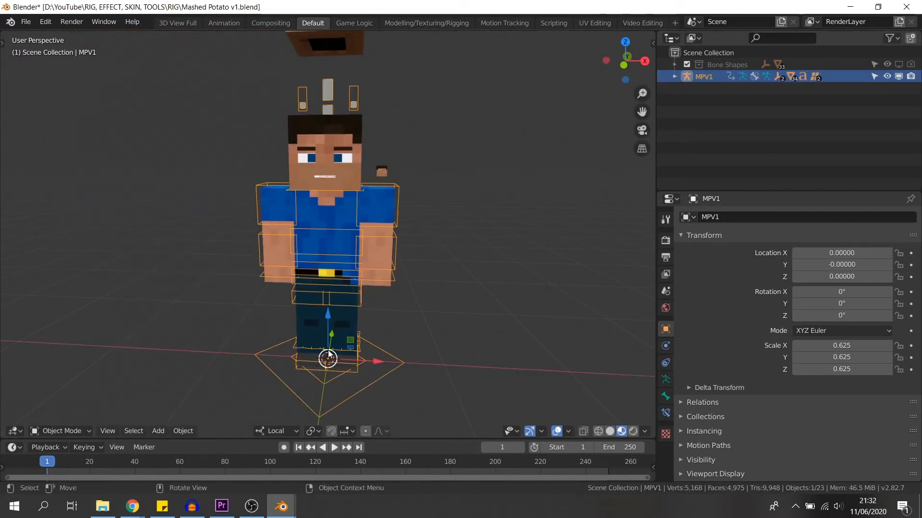
pyautogui.moveTo(333, 334); pyautogui.dragTo(357, 264)
pyautogui.hotkey('ctrl', 'z')
pyautogui.moveTo(371, 320); pyautogui.dragTo(336, 317, button='middle')
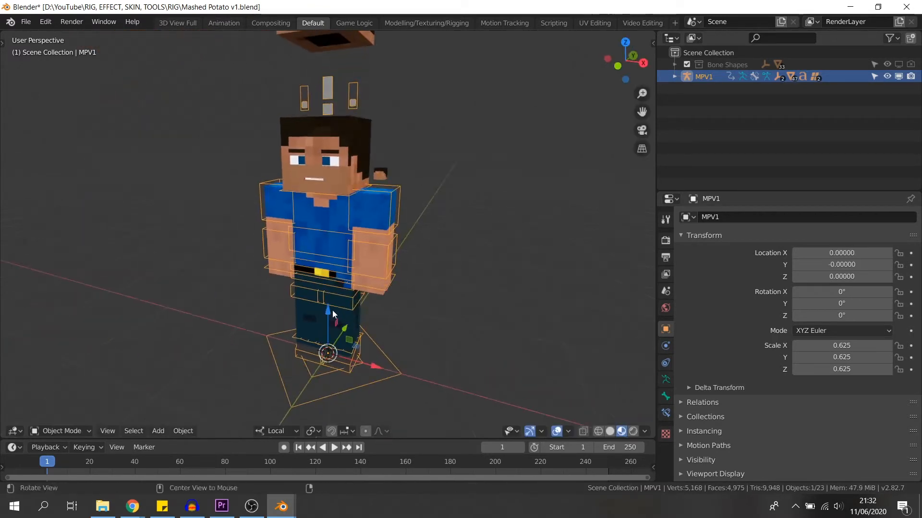
# Step: Rotate the Top Arm.L bone in Pose Mode, then go back to Object Mode and select Material Mesh
pyautogui.hotkey('ctrl', 'Tab')
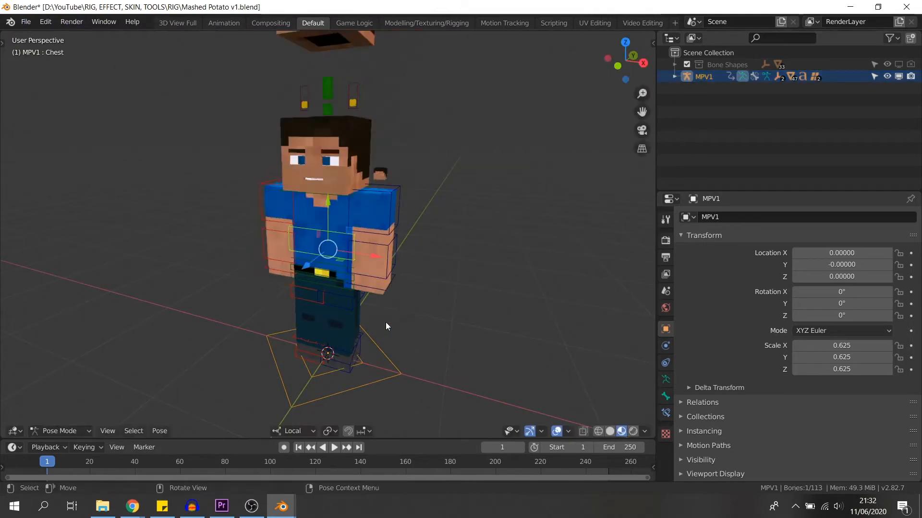
pyautogui.click(379, 231)
pyautogui.press('r')
pyautogui.click(408, 285)
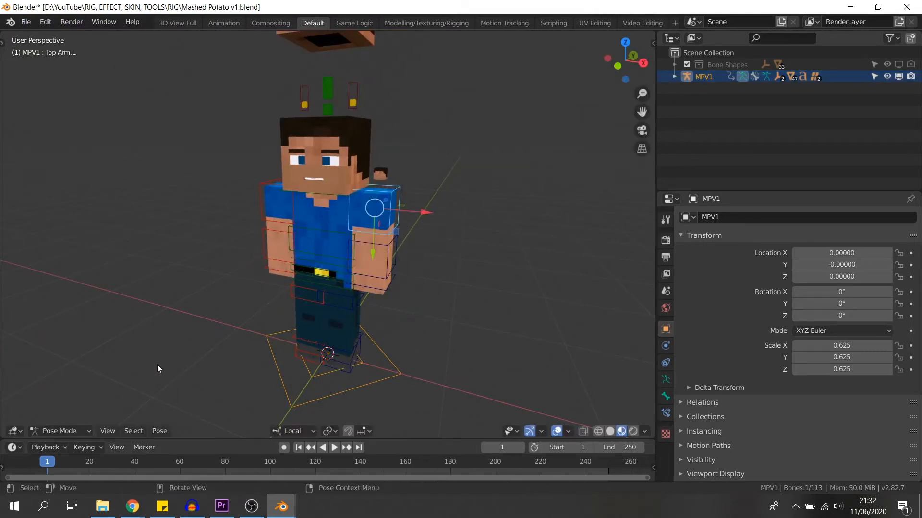
pyautogui.click(57, 434)
pyautogui.click(53, 385)
pyautogui.click(381, 173)
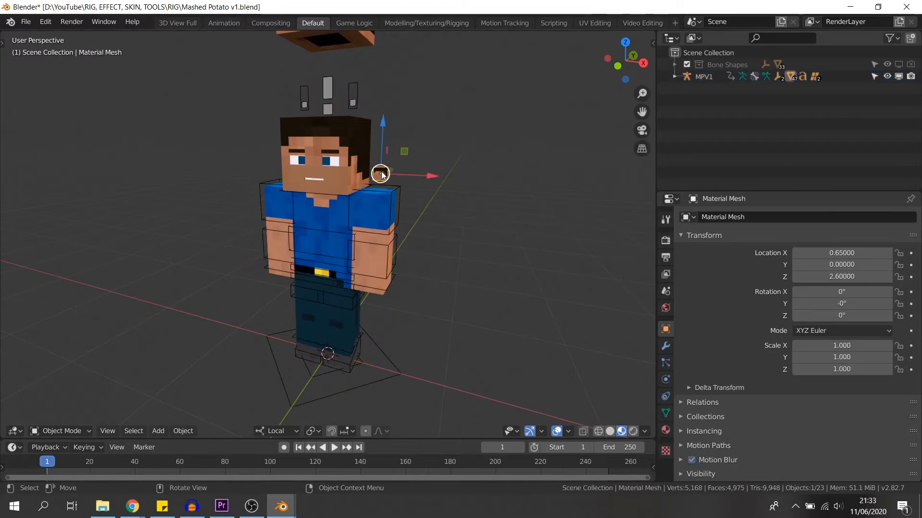
# Step: Frame the view on the Material Mesh and show its material settings
pyautogui.moveTo(387, 267); pyautogui.dragTo(407, 265, button='middle')
pyautogui.scroll(2, 403, 266)
pyautogui.press('KP_Decimal')
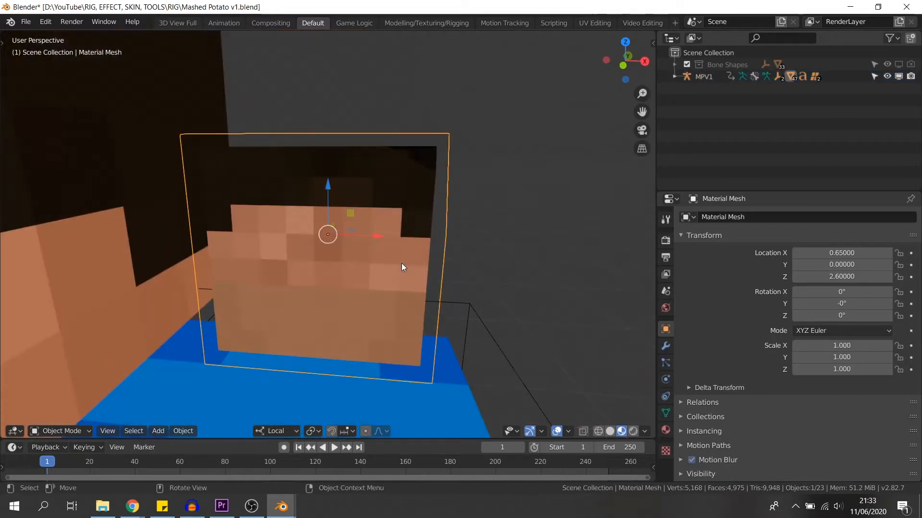
pyautogui.scroll(-3, 399, 268)
pyautogui.scroll(-8, 395, 265)
pyautogui.keyDown('alt'); pyautogui.moveTo(395, 265); pyautogui.dragTo(331, 291); pyautogui.keyUp('alt')
pyautogui.keyDown('alt'); pyautogui.keyDown('shift'); pyautogui.moveTo(298, 288); pyautogui.dragTo(382, 280); pyautogui.keyUp('shift'); pyautogui.keyUp('alt')
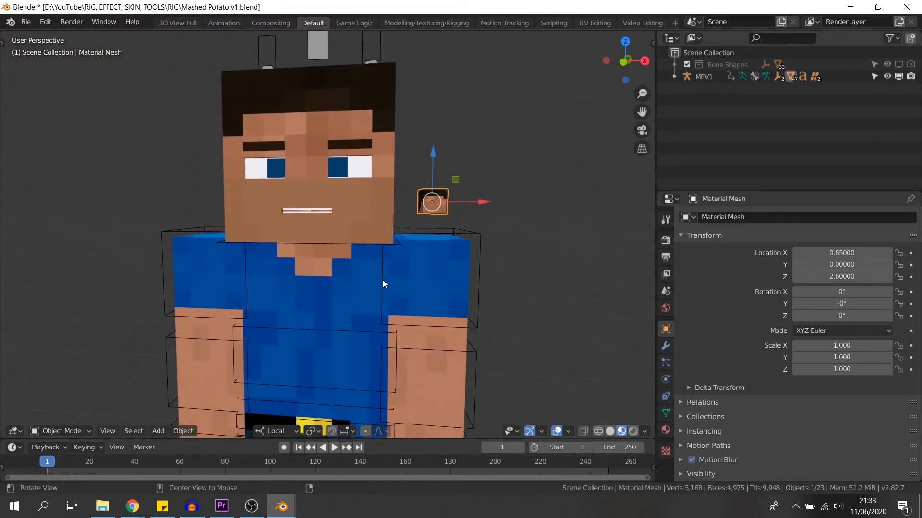
pyautogui.click(665, 430)
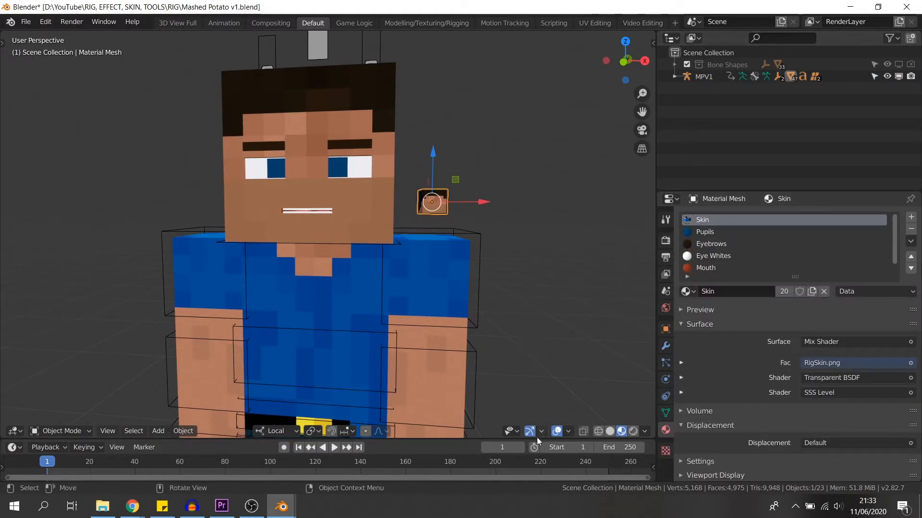
# Step: Turn the timeline into an enlarged Shader Editor
pyautogui.moveTo(533, 439); pyautogui.dragTo(534, 380)
pyautogui.scroll(-4, 504, 346)
pyautogui.click(17, 391)
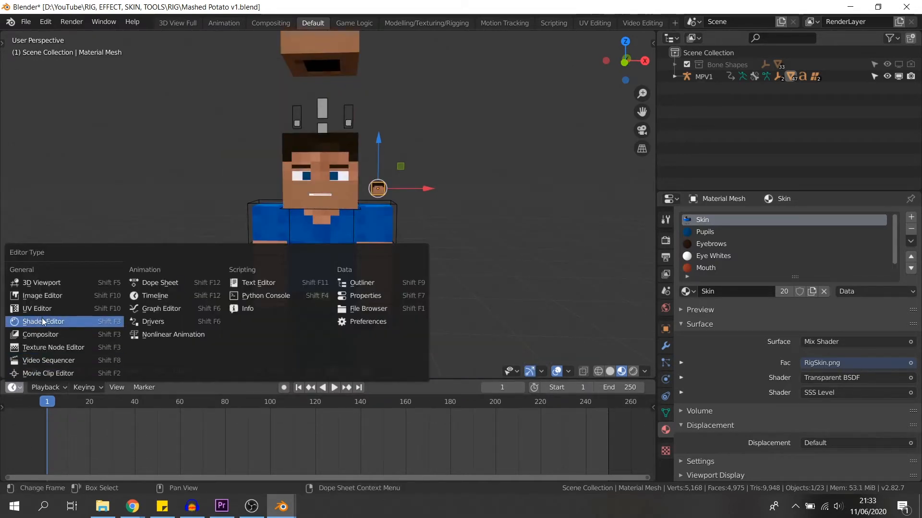
pyautogui.click(67, 321)
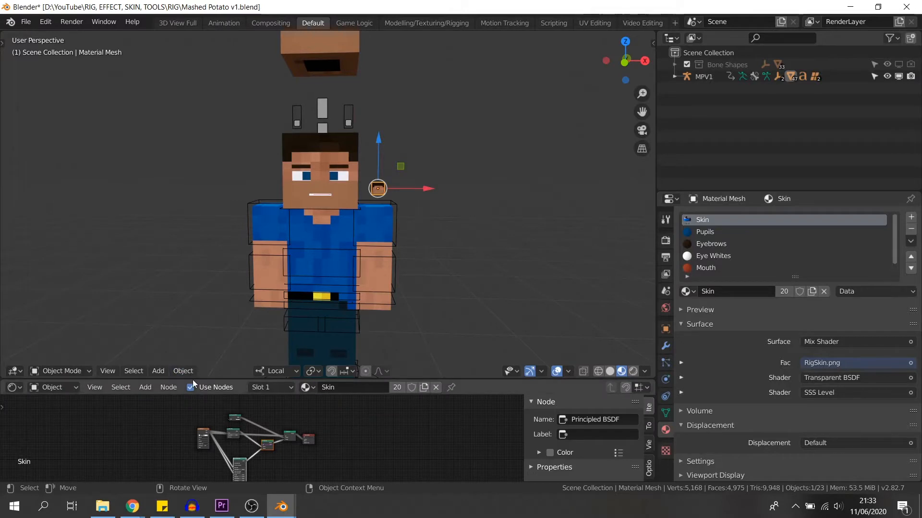
pyautogui.moveTo(195, 379); pyautogui.dragTo(226, 308)
pyautogui.scroll(18, 194, 384)
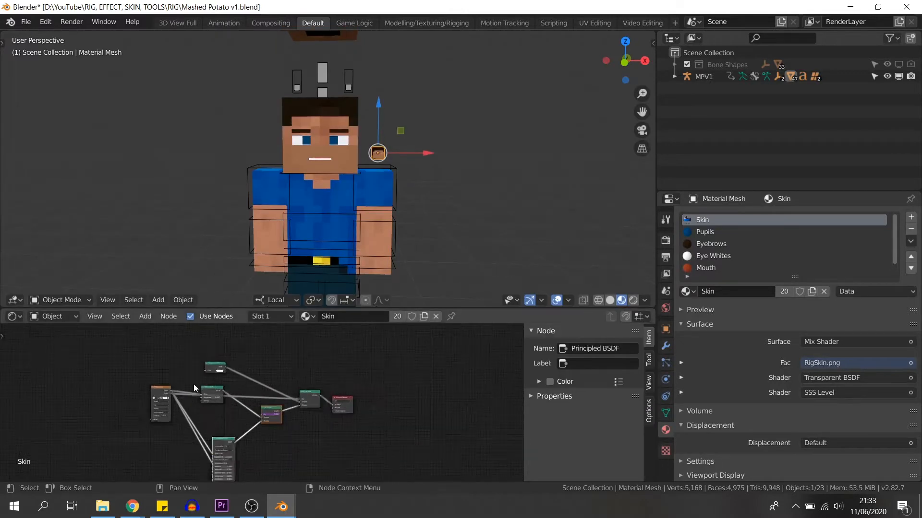
# Step: Find the RigSkin.png Image Texture node and unpack the packed texture to a file
pyautogui.moveTo(190, 415); pyautogui.dragTo(474, 414, button='middle')
pyautogui.scroll(6, 327, 387)
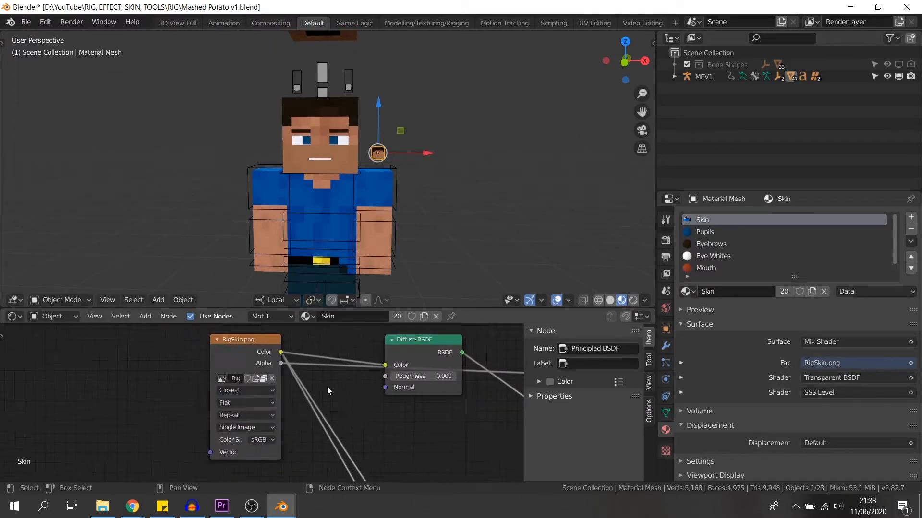
pyautogui.moveTo(302, 402); pyautogui.dragTo(338, 447, button='middle')
pyautogui.click(284, 390)
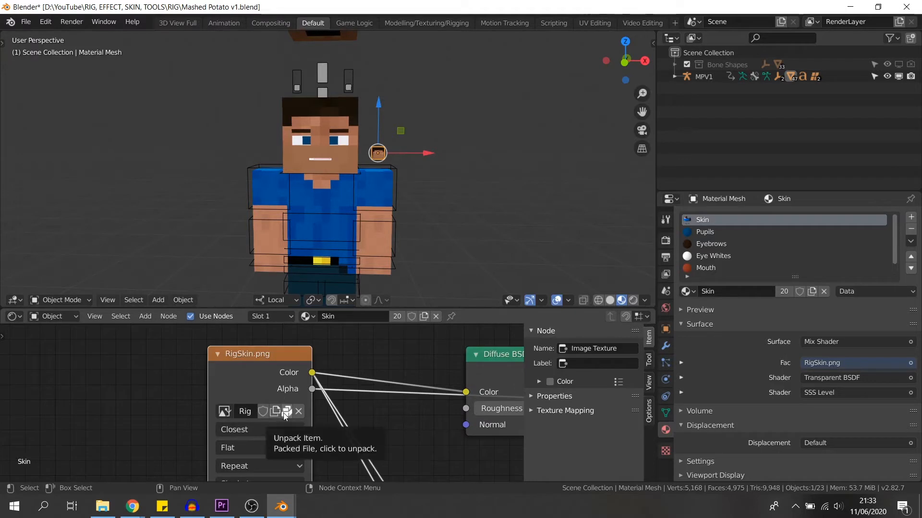
pyautogui.moveTo(209, 393); pyautogui.dragTo(91, 399)
pyautogui.click(284, 413)
pyautogui.click(284, 411)
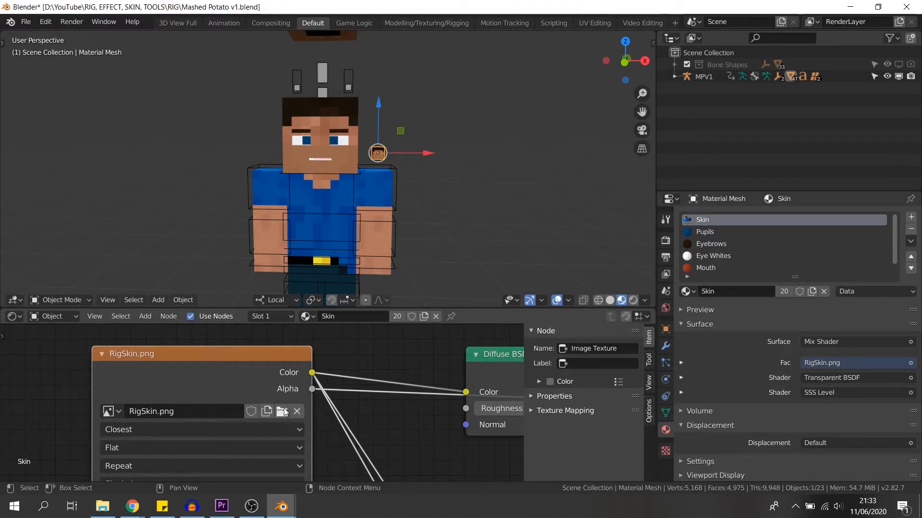
# Step: Load the black-suit skin PNG into the image texture node in place of RigSkin.png
pyautogui.click(279, 416)
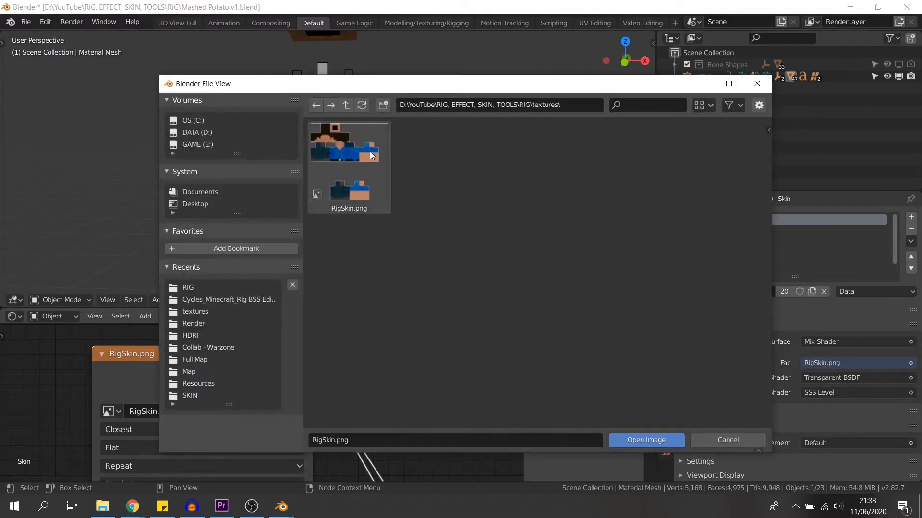
pyautogui.click(363, 134)
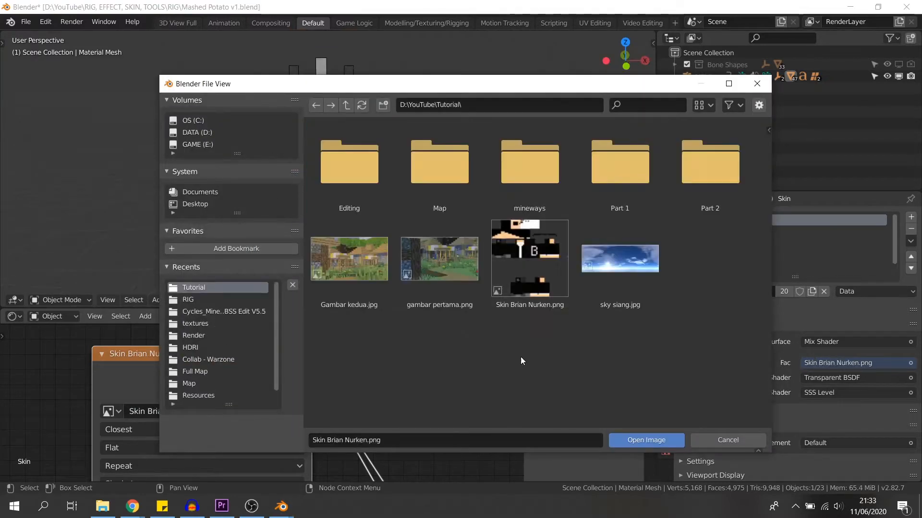
pyautogui.click(526, 281)
pyautogui.click(653, 440)
pyautogui.moveTo(411, 269); pyautogui.dragTo(396, 312, button='middle')
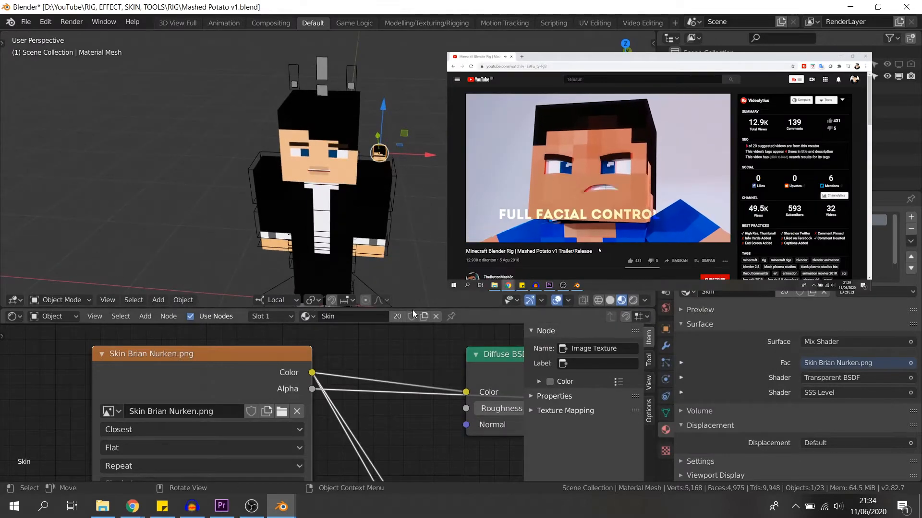
pyautogui.moveTo(413, 309); pyautogui.dragTo(425, 295)
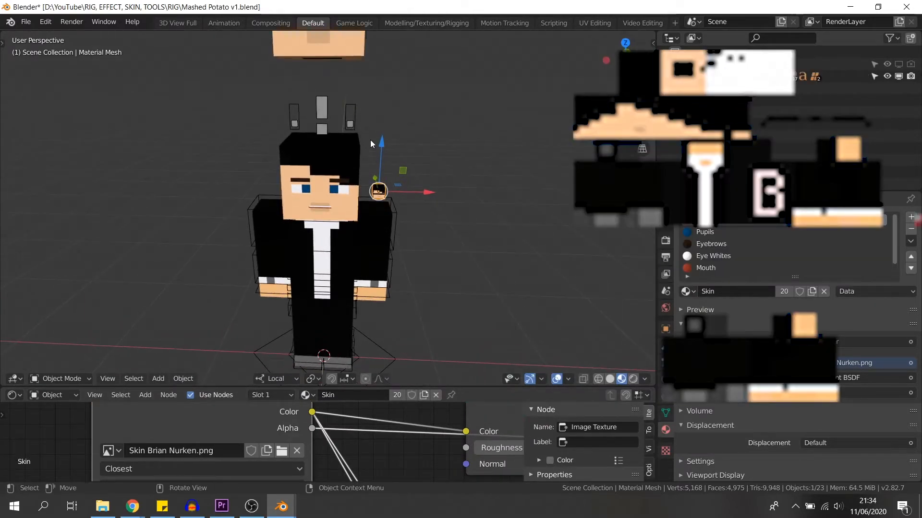
# Step: Select the MPV1 rig, switch it to Pose Mode, and pick the Face Bones control
pyautogui.click(351, 128)
pyautogui.click(75, 380)
pyautogui.click(60, 342)
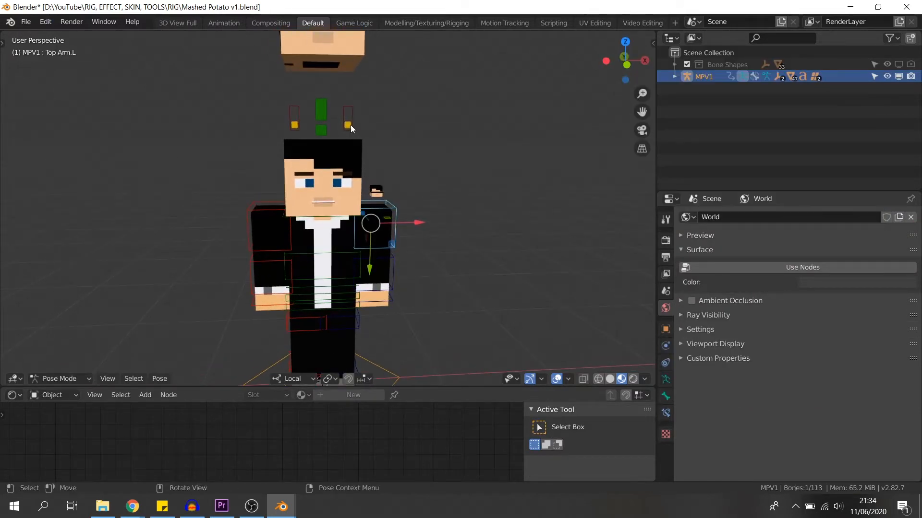
pyautogui.click(351, 125)
# Step: Move the Face Bones control up to reveal the face controls, then undo
pyautogui.press('g')
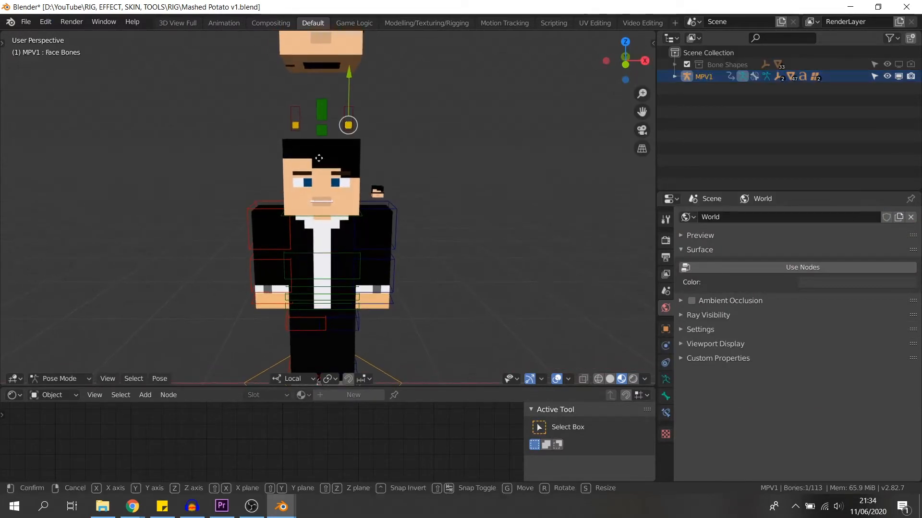
pyautogui.rightClick(297, 187)
pyautogui.hotkey('ctrl', 'z')
pyautogui.click(349, 125)
pyautogui.keyDown('alt'); pyautogui.moveTo(351, 180); pyautogui.dragTo(355, 181); pyautogui.keyUp('alt')
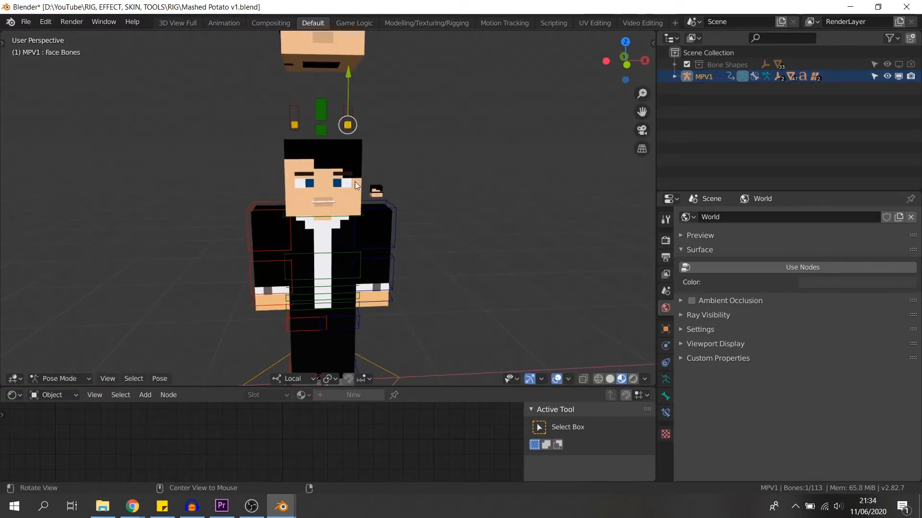
pyautogui.press('g')
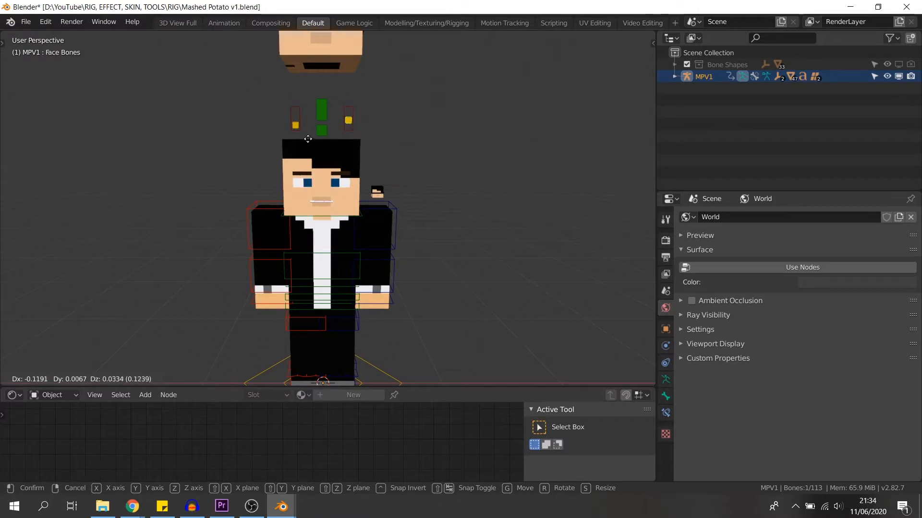
pyautogui.click(314, 199)
pyautogui.hotkey('ctrl', 'z')
# Step: Move the Body Options and Face Switch bones to change the character's expression
pyautogui.click(296, 126)
pyautogui.press('g')
pyautogui.click(269, 98)
pyautogui.click(242, 143)
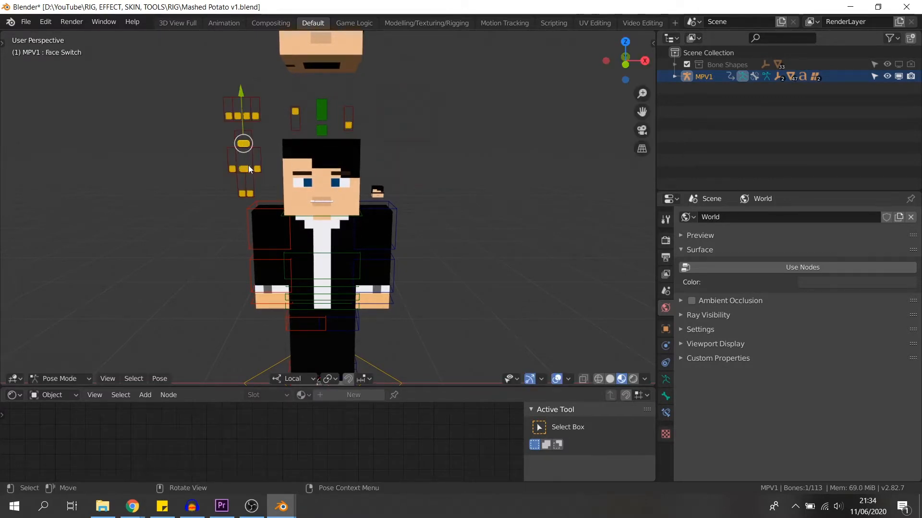
pyautogui.scroll(4, 246, 166)
pyautogui.press('g')
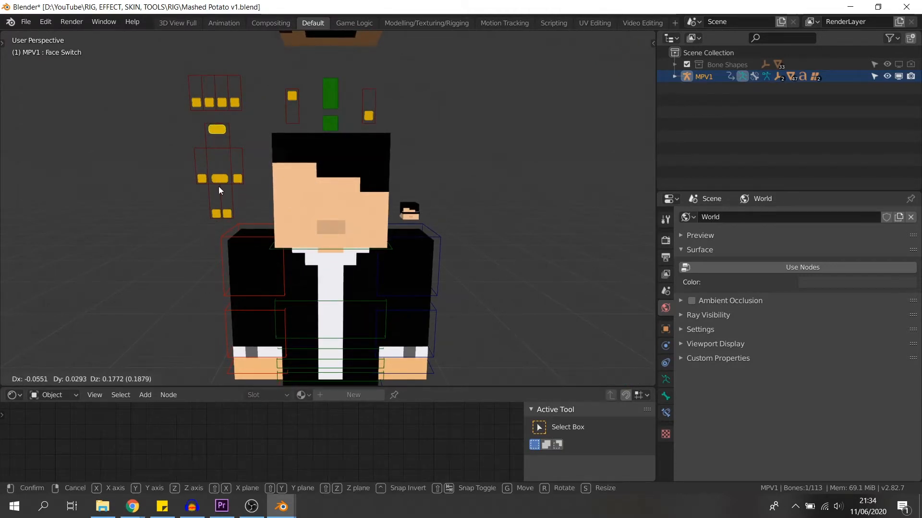
pyautogui.click(220, 211)
# Step: Try a head rotation and cancel it, then move Face Bones down to hide the face controls
pyautogui.moveTo(288, 242)
pyautogui.mouseDown(button='middle')
pyautogui.moveTo(369, 246)
pyautogui.moveTo(284, 239)
pyautogui.mouseUp(button='middle')
pyautogui.click(285, 239)
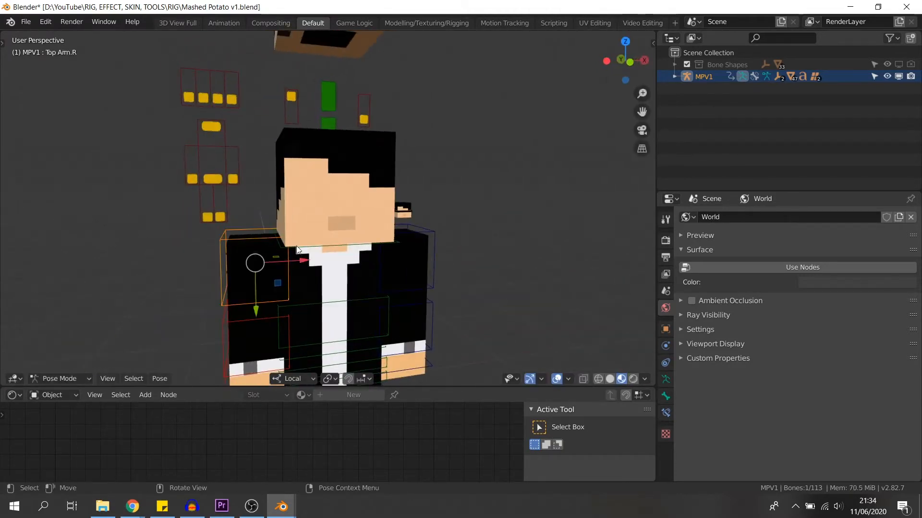
pyautogui.click(296, 246)
pyautogui.press('r')
pyautogui.rightClick(343, 218)
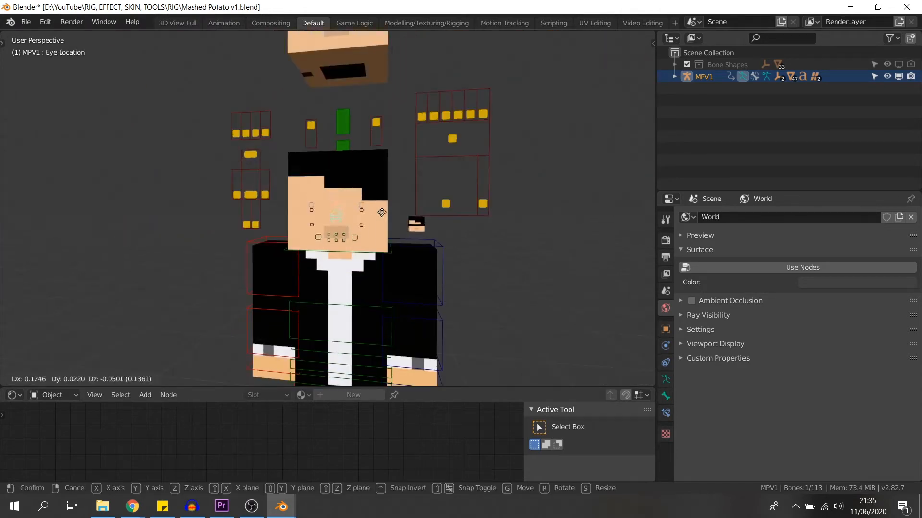
pyautogui.rightClick(325, 246)
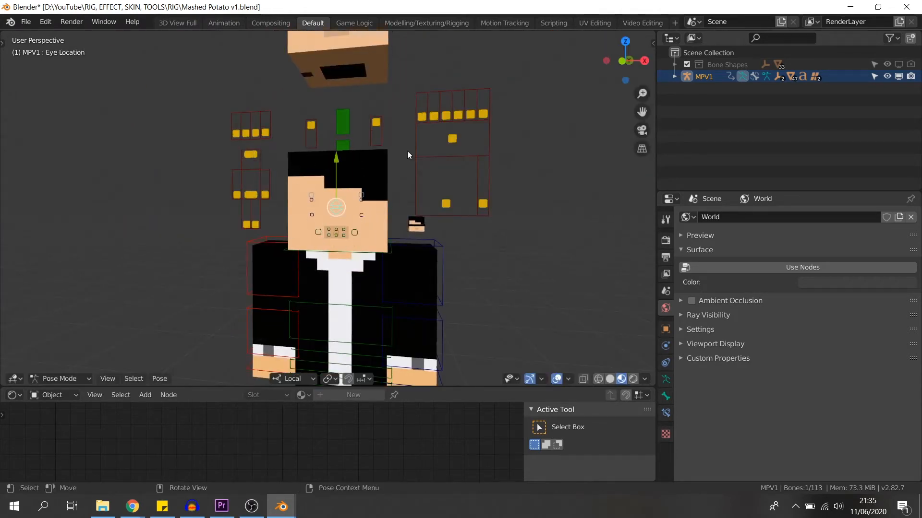
pyautogui.click(377, 124)
pyautogui.press('g')
pyautogui.click(378, 142)
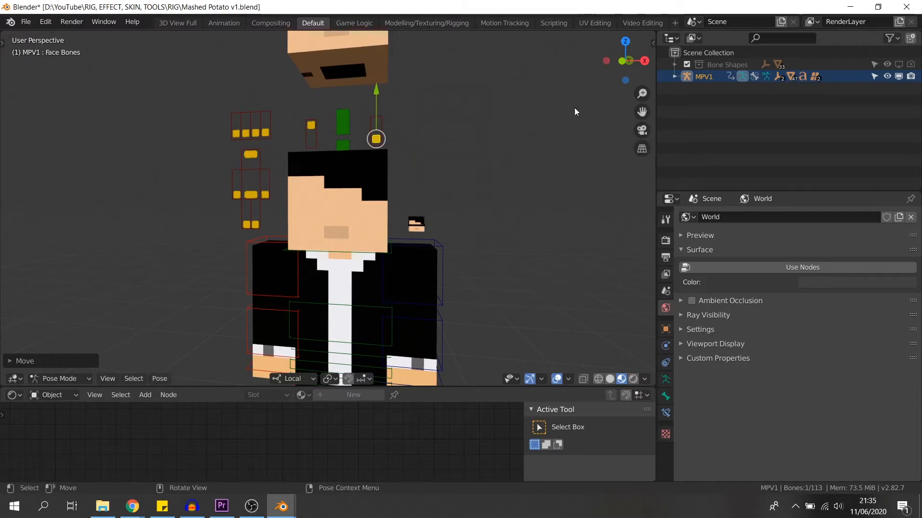
# Step: Close the Mashed Potato file with Don't Save and select Karakter in tutorial minecraft.blend
pyautogui.click(906, 7)
pyautogui.click(508, 267)
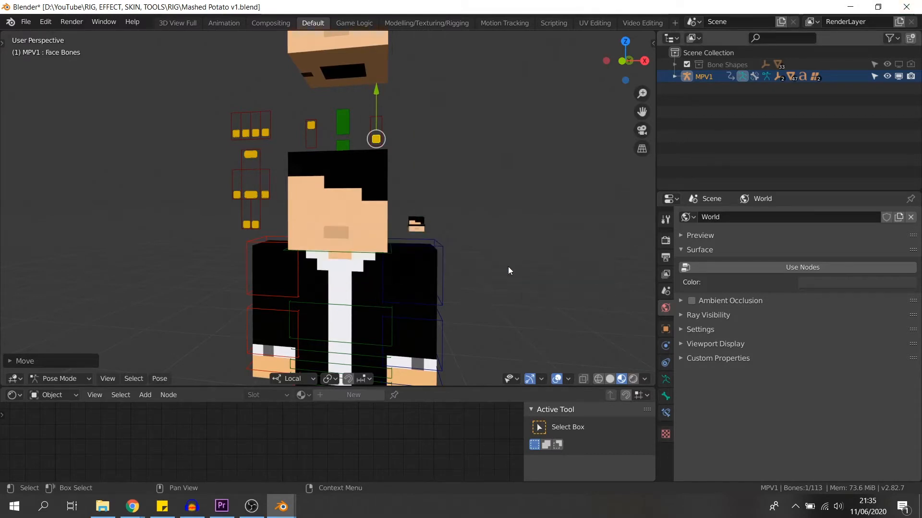
pyautogui.click(747, 89)
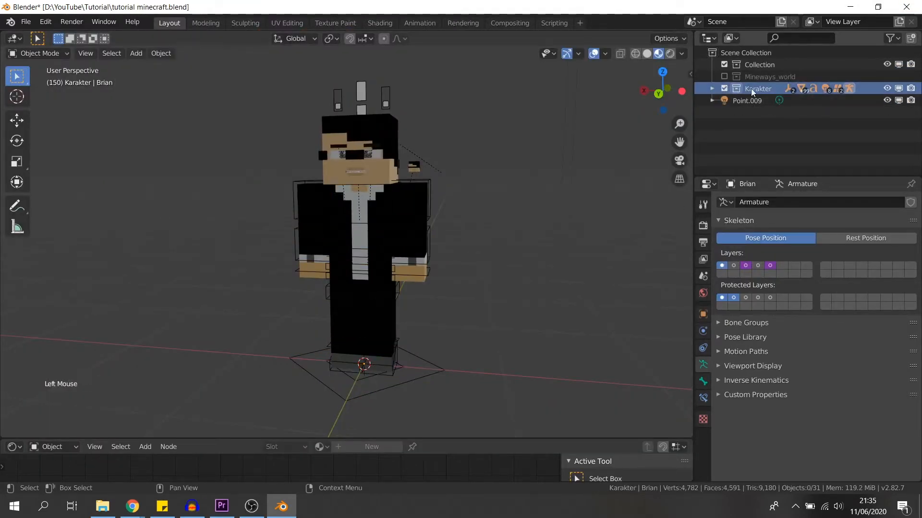
# Step: Delete the Karakter collection and its character hierarchy from the scene
pyautogui.rightClick(751, 88)
pyautogui.click(708, 168)
pyautogui.moveTo(528, 206); pyautogui.dragTo(460, 230, button='middle')
pyautogui.scroll(-4, 347, 301)
pyautogui.moveTo(347, 301); pyautogui.dragTo(319, 333, button='middle')
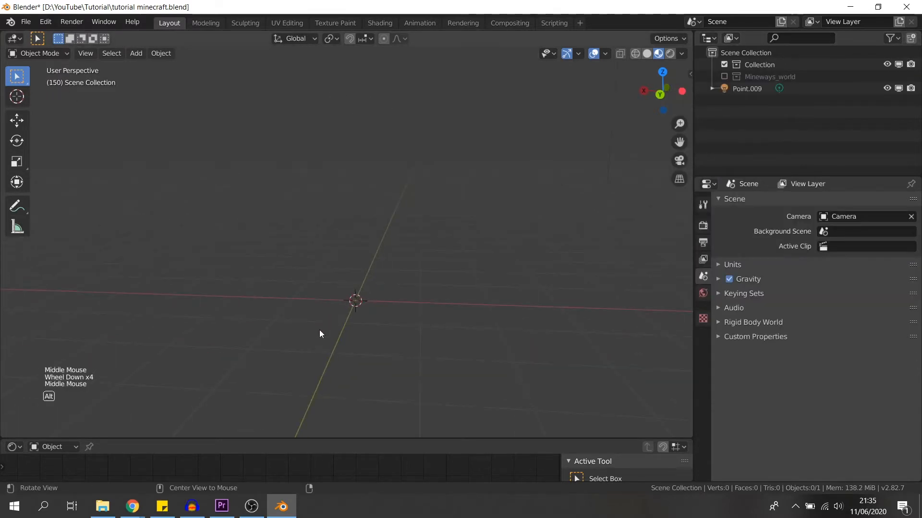
pyautogui.moveTo(412, 237); pyautogui.dragTo(399, 216, button='middle')
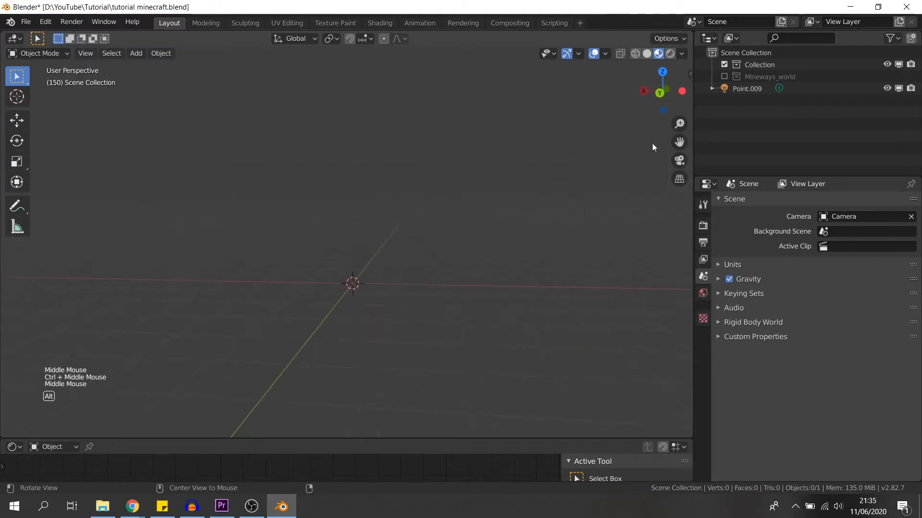
# Step: Add a new collection to the scene in the outliner
pyautogui.rightClick(750, 51)
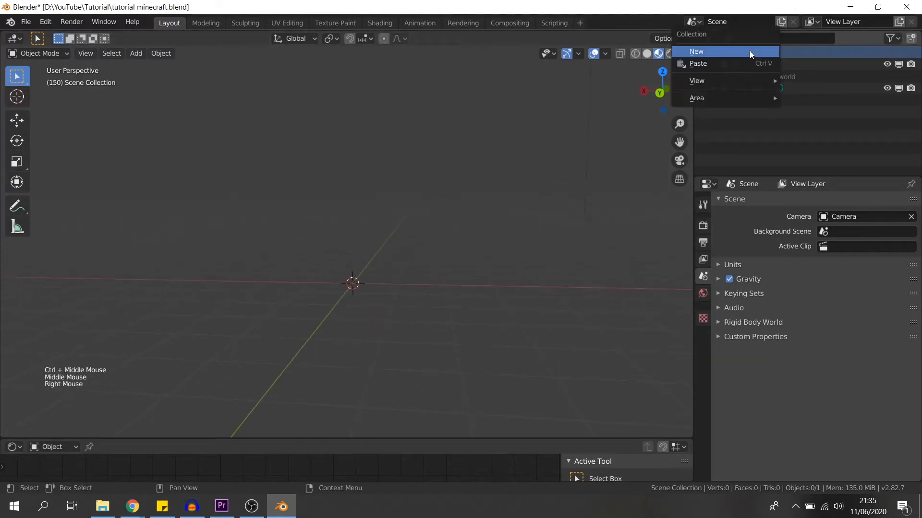
pyautogui.click(749, 50)
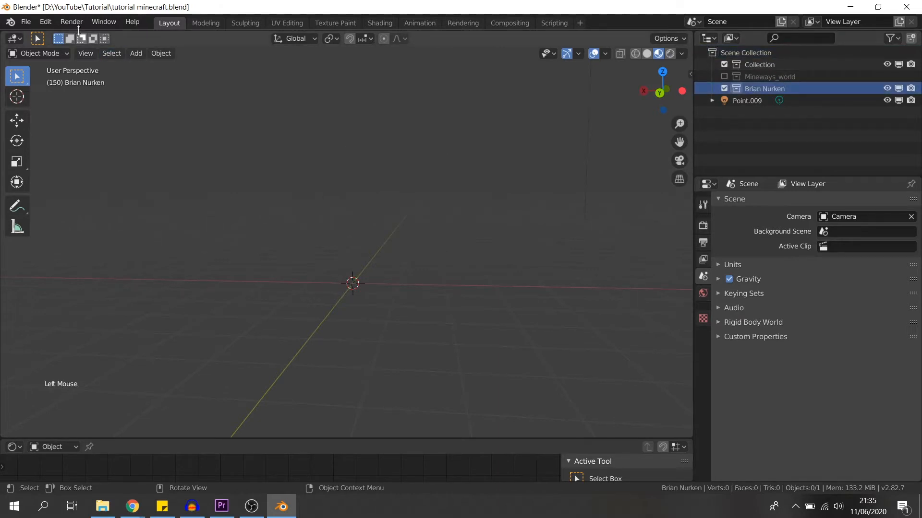
pyautogui.click(26, 21)
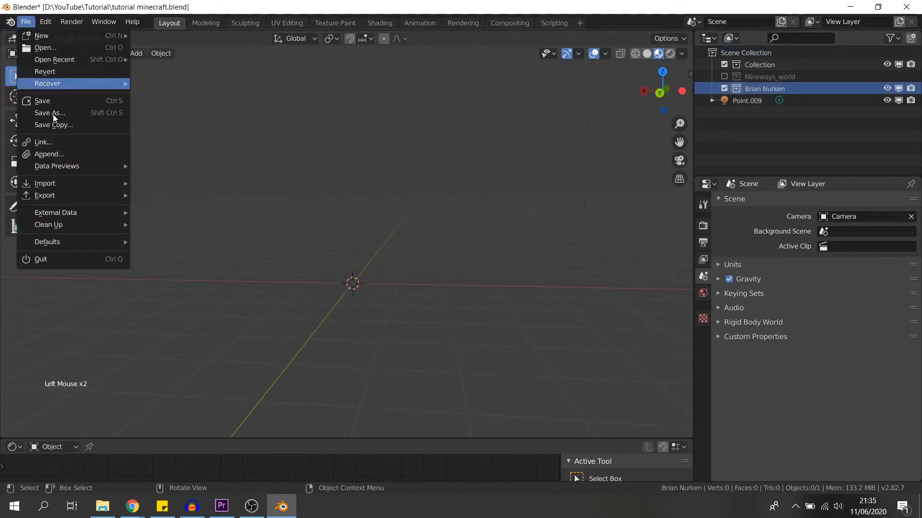
# Step: Append all objects from Mashed Potato v1.blend's Object folder and orbit to the character
pyautogui.click(74, 154)
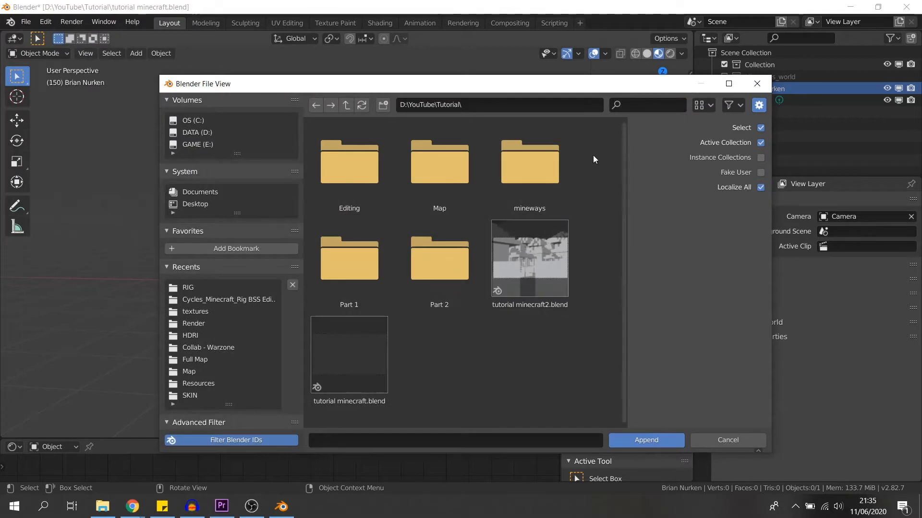
pyautogui.click(346, 106)
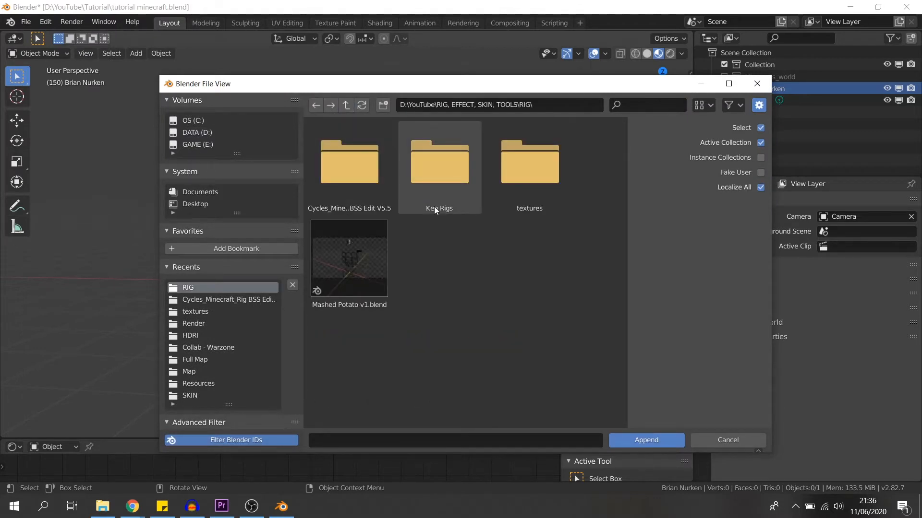
pyautogui.doubleClick(369, 254)
pyautogui.scroll(-4, 369, 255)
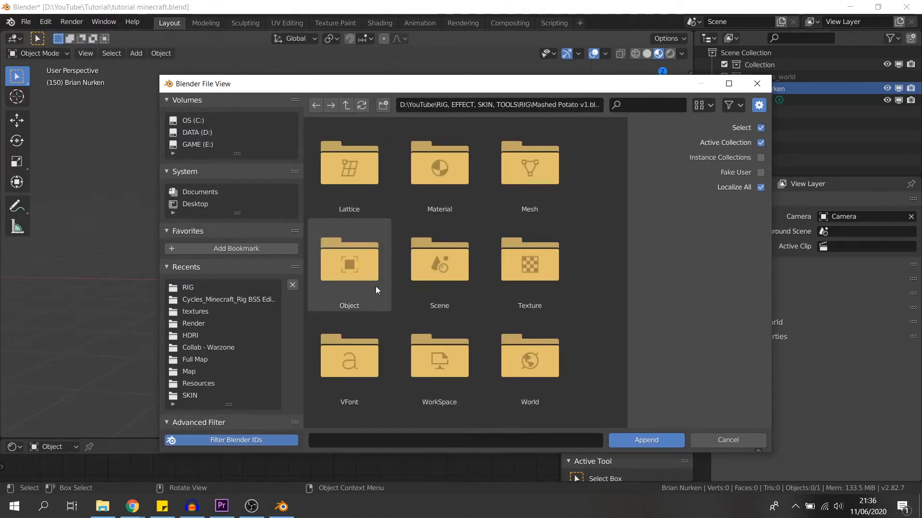
pyautogui.doubleClick(364, 279)
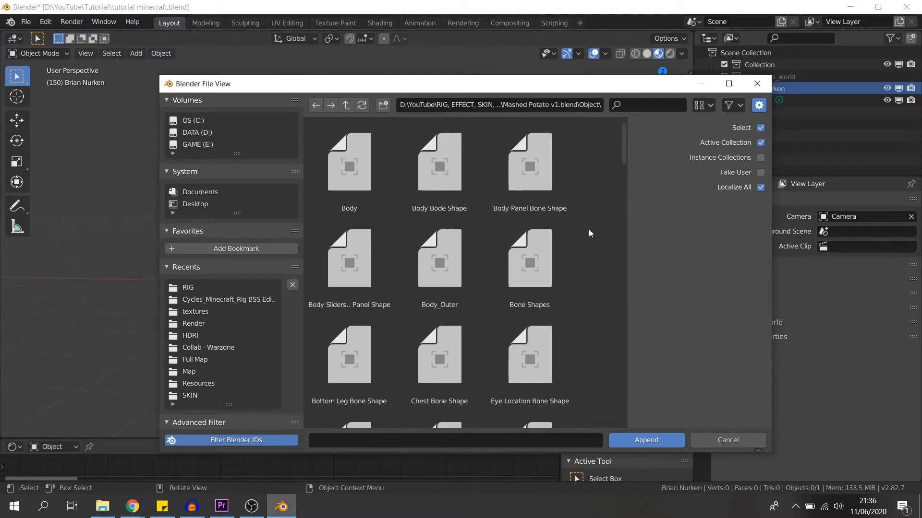
pyautogui.press('a')
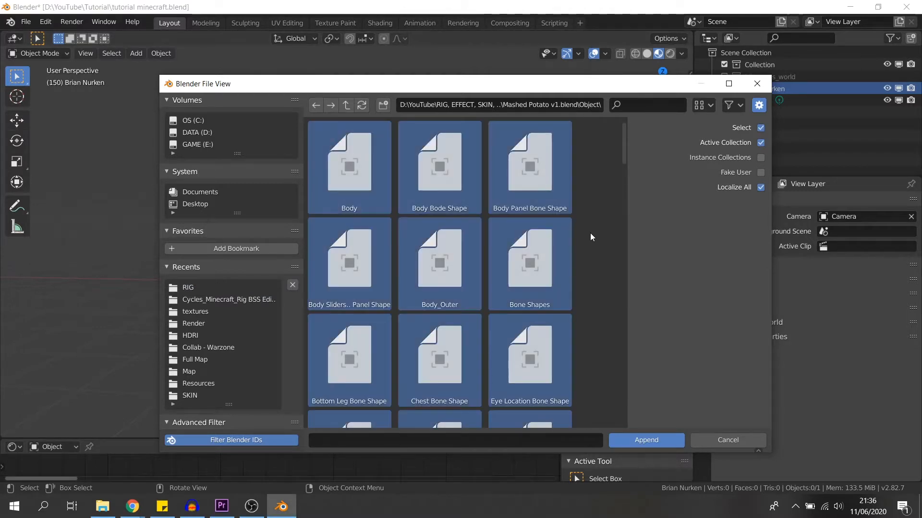
pyautogui.click(652, 436)
pyautogui.moveTo(425, 315); pyautogui.dragTo(373, 362, button='middle')
pyautogui.scroll(6, 232, 329)
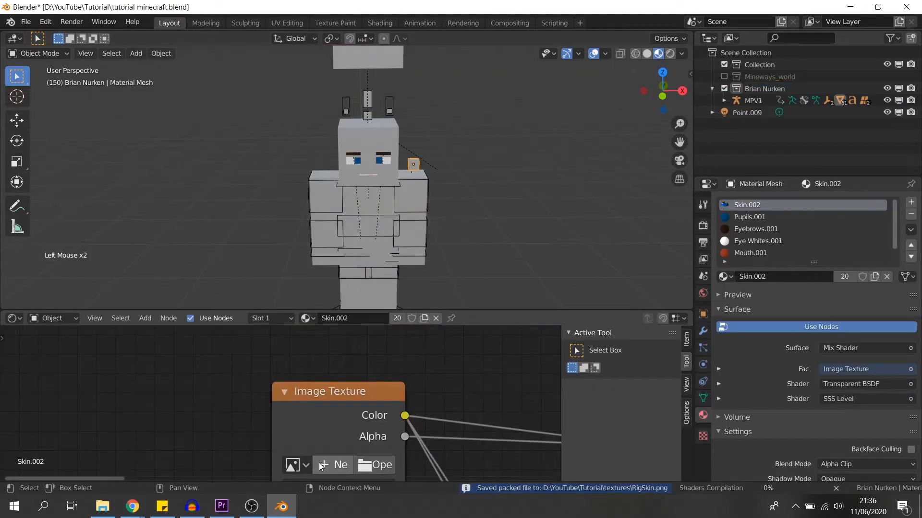
# Step: Assign the character's skin PNG to the Image Texture node
pyautogui.click(293, 465)
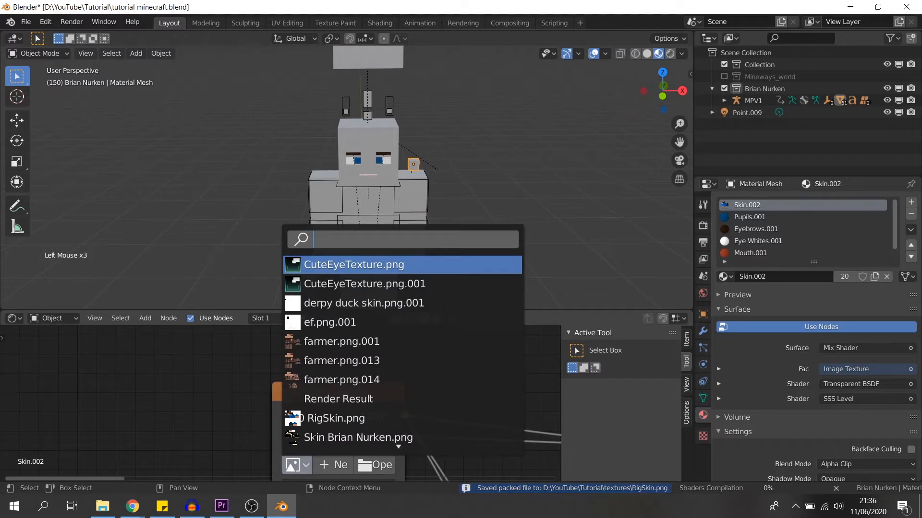
pyautogui.click(342, 438)
pyautogui.moveTo(381, 214); pyautogui.dragTo(388, 214, button='middle')
pyautogui.moveTo(449, 311); pyautogui.dragTo(449, 312)
pyautogui.moveTo(413, 280); pyautogui.dragTo(462, 283, button='middle')
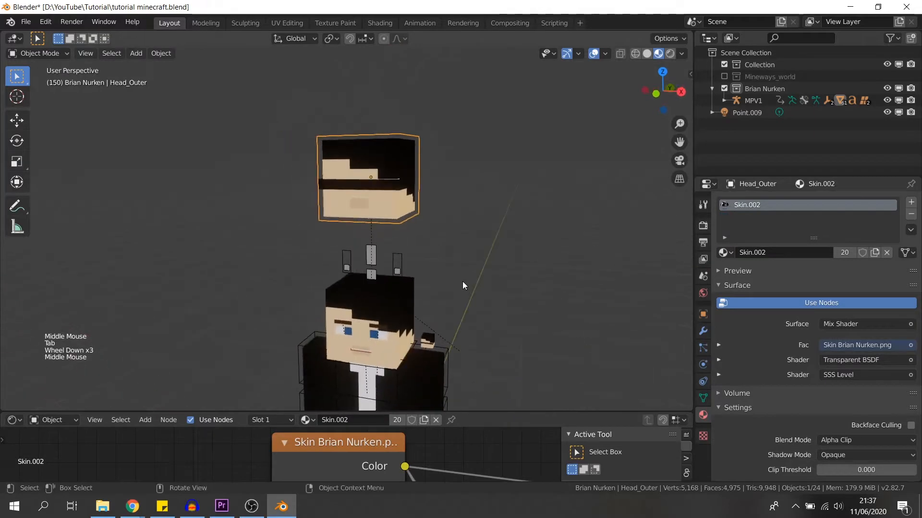
# Step: Try moving the Head_Outer hat layer, cancel, and briefly toggle its Edit Mode
pyautogui.press('g')
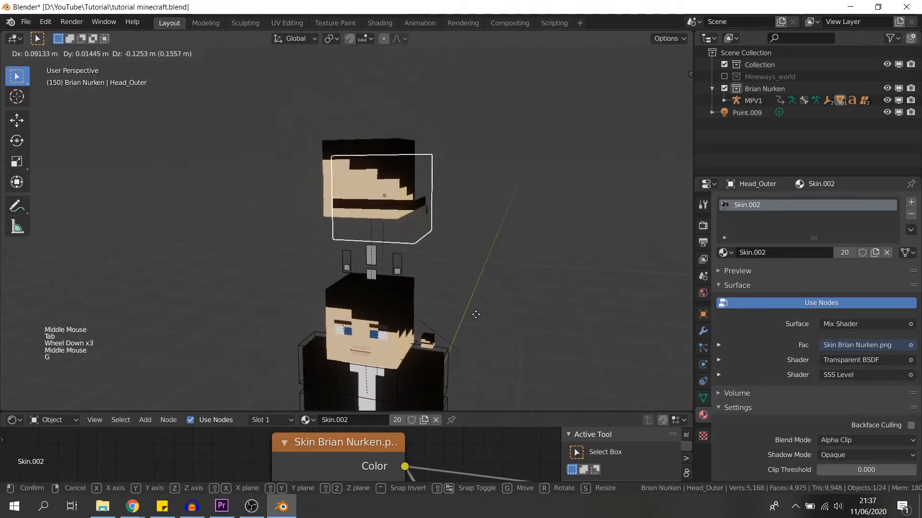
pyautogui.rightClick(275, 301)
pyautogui.press('g')
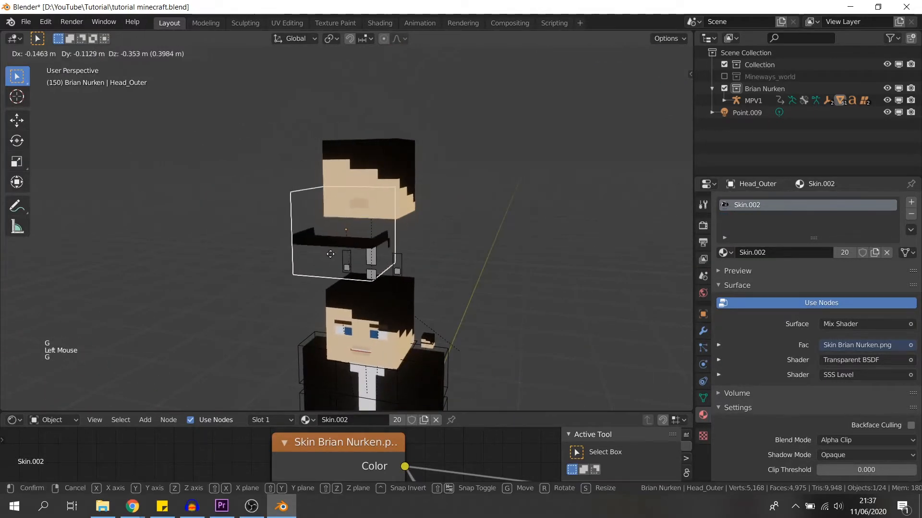
pyautogui.rightClick(557, 284)
pyautogui.moveTo(389, 236); pyautogui.dragTo(490, 276, button='middle')
pyautogui.press('Tab')
pyautogui.press('Tab')
pyautogui.scroll(1, 400, 262)
pyautogui.press('Tab')
pyautogui.scroll(3, 477, 196)
pyautogui.moveTo(490, 276); pyautogui.dragTo(473, 269, button='middle')
# Step: Extrude two neighbouring faces on the head front outward
pyautogui.moveTo(523, 236); pyautogui.dragTo(476, 262, button='middle')
pyautogui.click(389, 267)
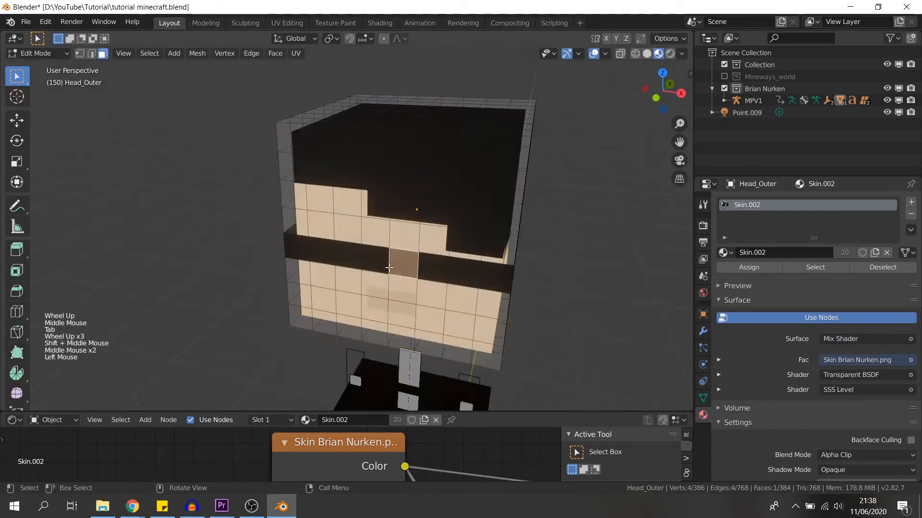
pyautogui.click(104, 53)
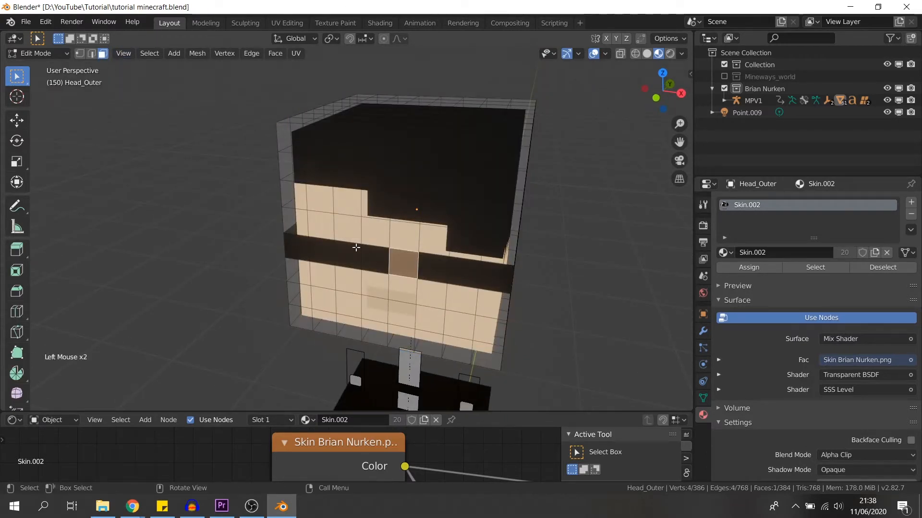
pyautogui.keyDown('shift'); pyautogui.click(356, 257); pyautogui.keyUp('shift')
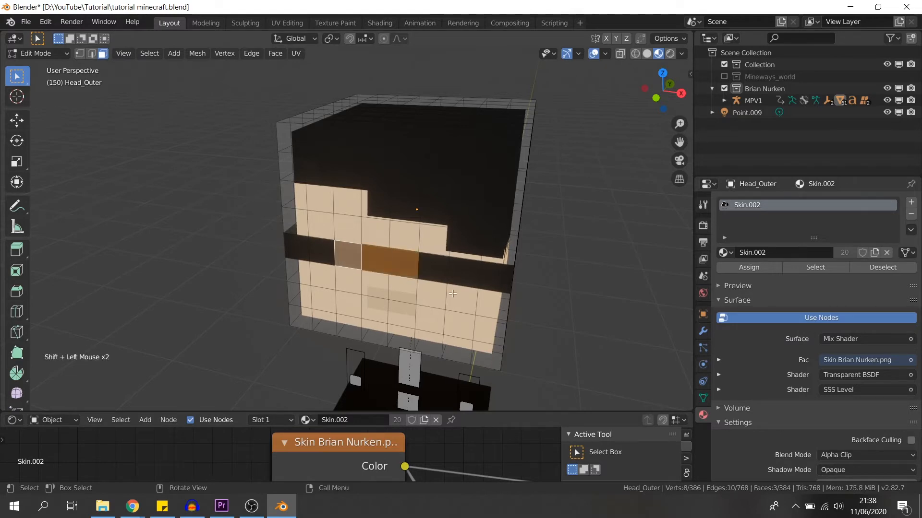
pyautogui.press('e')
pyautogui.click(371, 339)
pyautogui.moveTo(371, 339); pyautogui.dragTo(320, 317, button='middle')
pyautogui.keyDown('shift'); pyautogui.moveTo(321, 316); pyautogui.dragTo(391, 318, button='middle'); pyautogui.keyUp('shift')
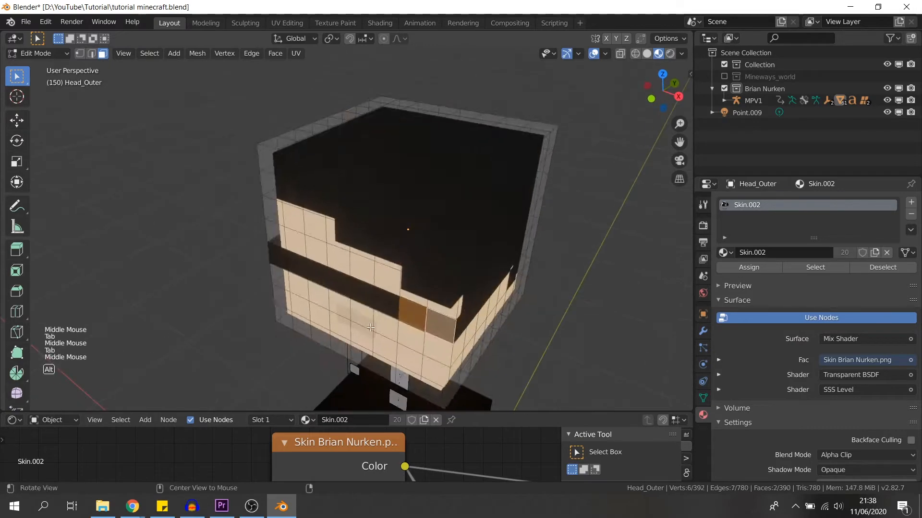
# Step: Reposition the outer head shell in Object Mode, undoing and redoing the move
pyautogui.press('Tab')
pyautogui.moveTo(371, 328); pyautogui.dragTo(452, 310, button='middle')
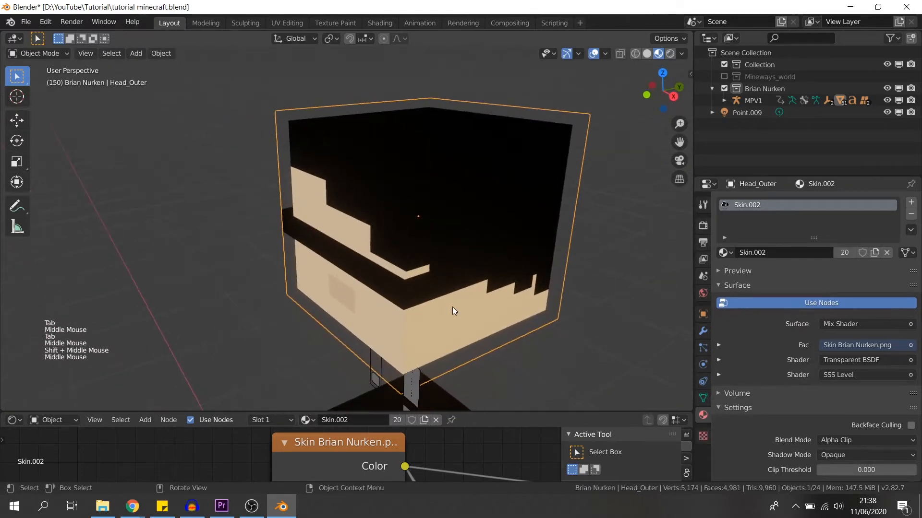
pyautogui.press('g')
pyautogui.click(215, 324)
pyautogui.moveTo(366, 300); pyautogui.dragTo(437, 312, button='middle')
pyautogui.hotkey('ctrl', 'z')
pyautogui.press('g')
pyautogui.click(488, 292)
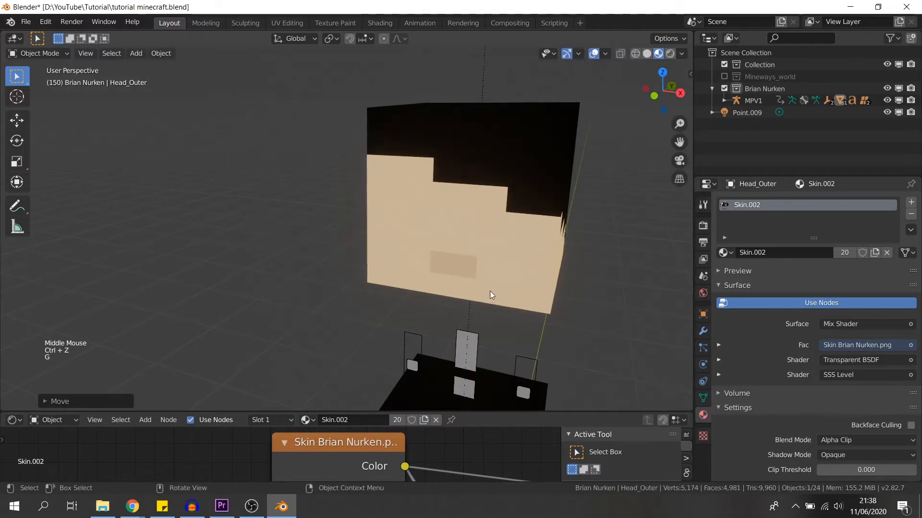
pyautogui.scroll(-6, 489, 292)
# Step: Select the Head_Extrude block and enter its Edit Mode
pyautogui.click(409, 230)
pyautogui.scroll(4, 423, 240)
pyautogui.keyDown('shift'); pyautogui.moveTo(431, 244); pyautogui.dragTo(403, 263, button='middle'); pyautogui.keyUp('shift')
pyautogui.press('Tab')
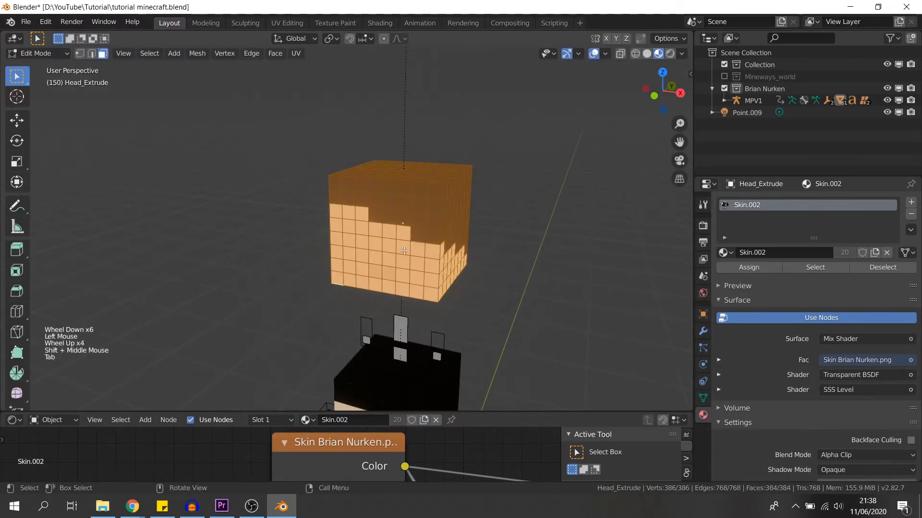
pyautogui.scroll(2, 406, 245)
pyautogui.keyDown('shift'); pyautogui.moveTo(408, 226); pyautogui.dragTo(372, 249, button='middle'); pyautogui.keyUp('shift')
pyautogui.moveTo(372, 249); pyautogui.dragTo(364, 246, button='middle')
# Step: Extrude four hairline faces outward into a raised block
pyautogui.click(364, 247)
pyautogui.keyDown('shift'); pyautogui.click(340, 239); pyautogui.keyUp('shift')
pyautogui.keyDown('shift'); pyautogui.click(401, 247); pyautogui.keyUp('shift')
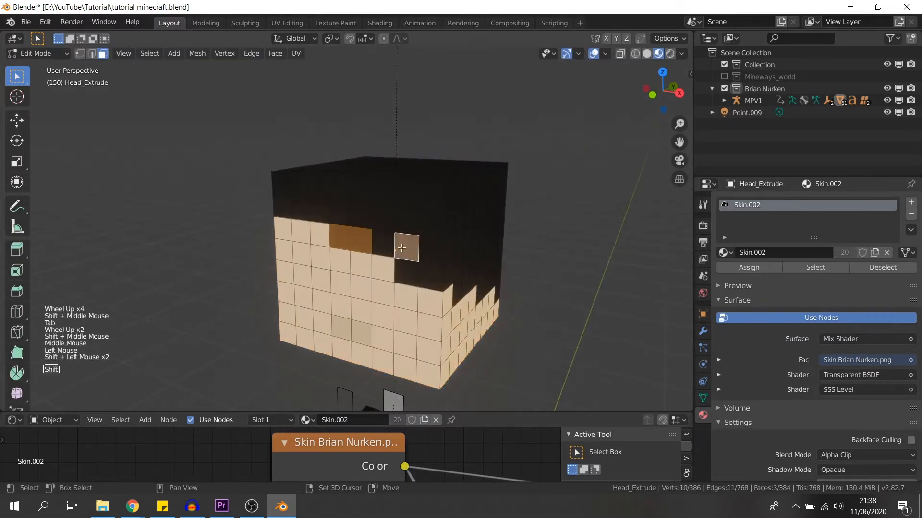
pyautogui.keyDown('shift'); pyautogui.click(388, 253); pyautogui.keyUp('shift')
pyautogui.press('e')
pyautogui.click(387, 290)
pyautogui.moveTo(387, 290); pyautogui.dragTo(273, 287, button='middle')
pyautogui.moveTo(273, 287); pyautogui.dragTo(360, 307, button='middle')
pyautogui.scroll(3, 315, 281)
# Step: Select a face of the extruded block and enlarge the lower panel
pyautogui.click(352, 328)
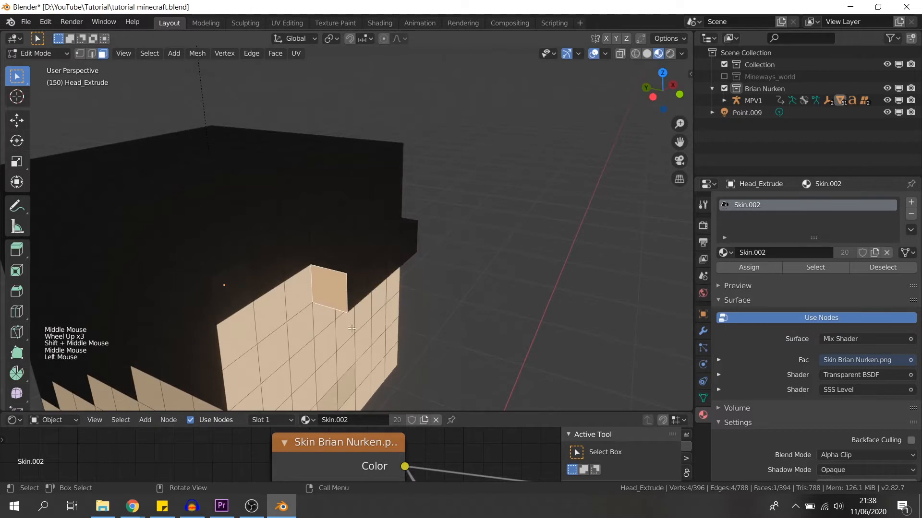
pyautogui.moveTo(378, 412); pyautogui.dragTo(378, 294)
pyautogui.click(19, 304)
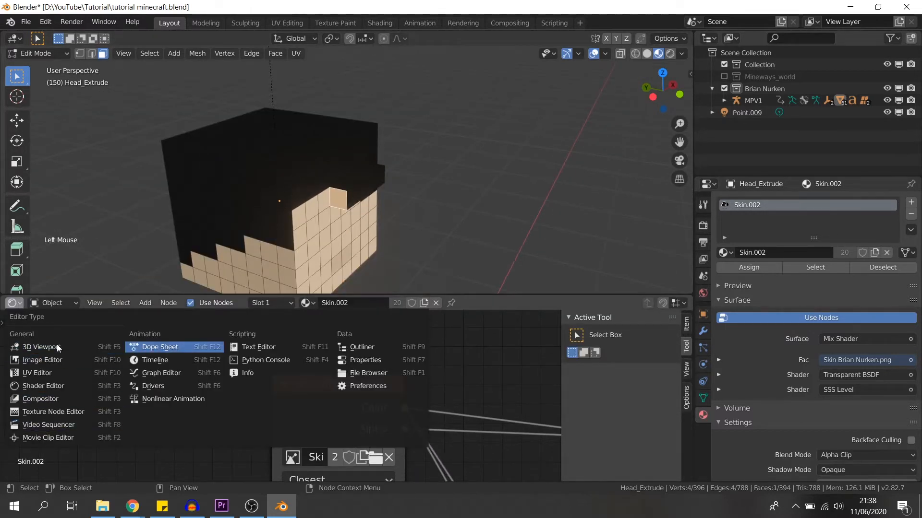
# Step: Switch the lower panel to the UV Editor and select a face on the extruded block
pyautogui.click(89, 373)
pyautogui.scroll(8, 368, 382)
pyautogui.press('a')
pyautogui.keyDown('alt'); pyautogui.moveTo(420, 238); pyautogui.dragTo(377, 113, button='middle'); pyautogui.keyUp('alt')
pyautogui.scroll(3, 426, 144)
pyautogui.click(377, 113)
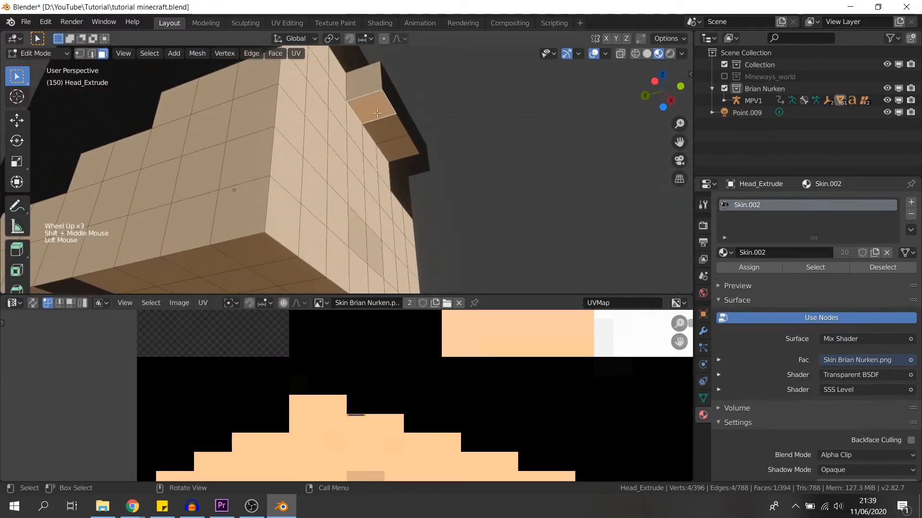
pyautogui.moveTo(369, 80); pyautogui.dragTo(358, 139, button='middle')
pyautogui.scroll(3, 336, 422)
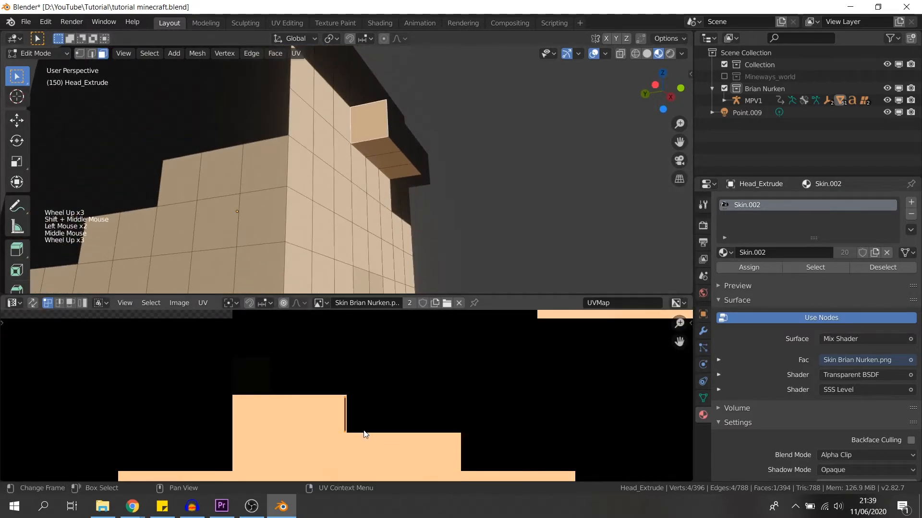
# Step: Scale the selected face's UVs along X and then along Y
pyautogui.press('g')
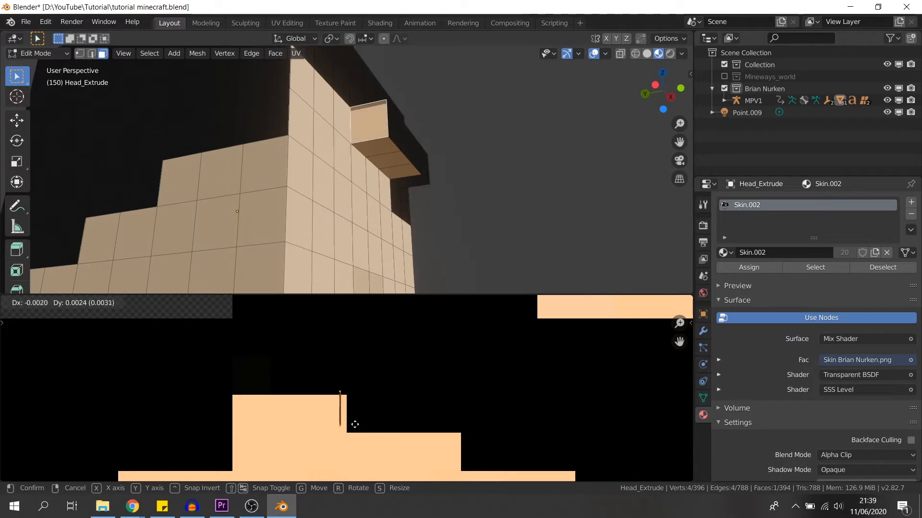
pyautogui.press('s')
pyautogui.press('s')
pyautogui.press('x')
pyautogui.click(476, 441)
pyautogui.press('s')
pyautogui.press('y')
pyautogui.click(451, 459)
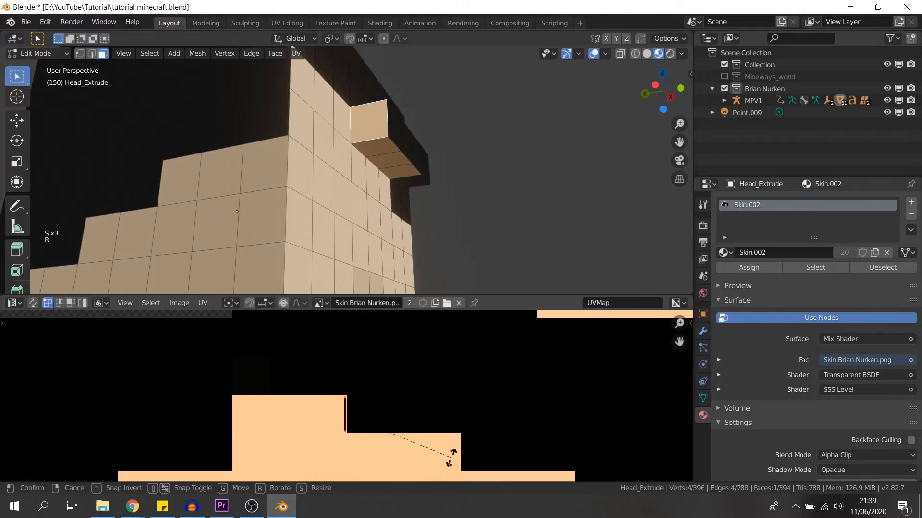
# Step: Rotate the UVs 90° and move the UV edge into place
pyautogui.press('r')
pyautogui.rightClick(452, 455)
pyautogui.press('r')
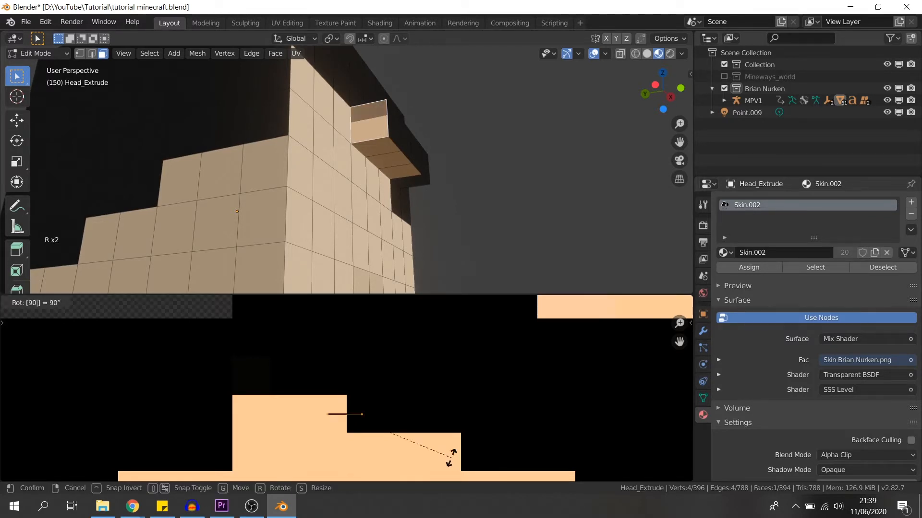
pyautogui.click(452, 458)
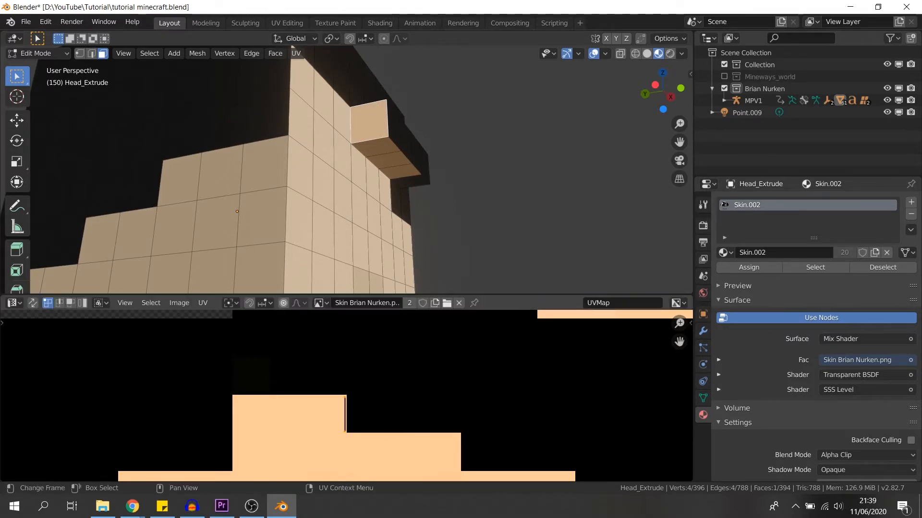
pyautogui.write('r90')
pyautogui.click(452, 458)
pyautogui.press('r')
pyautogui.press('r')
pyautogui.rightClick(142, 427)
pyautogui.press('g')
pyautogui.click(451, 359)
# Step: Move the UVs of three top faces down into the skin-coloured area, previewing the result
pyautogui.moveTo(434, 181); pyautogui.dragTo(385, 205, button='middle')
pyautogui.press('Tab')
pyautogui.press('Tab')
pyautogui.click(290, 128)
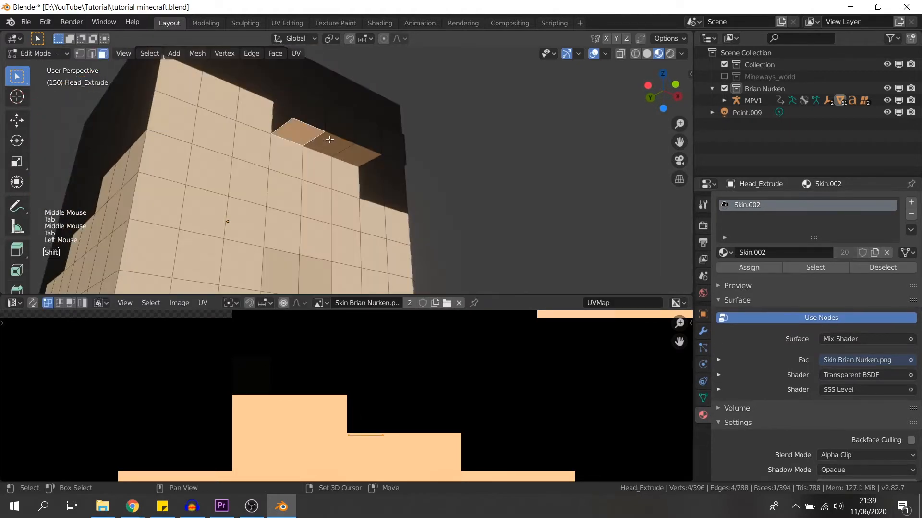
pyautogui.keyDown('shift'); pyautogui.click(322, 142); pyautogui.keyUp('shift')
pyautogui.keyDown('shift'); pyautogui.click(356, 155); pyautogui.keyUp('shift')
pyautogui.scroll(-1, 376, 421)
pyautogui.press('g')
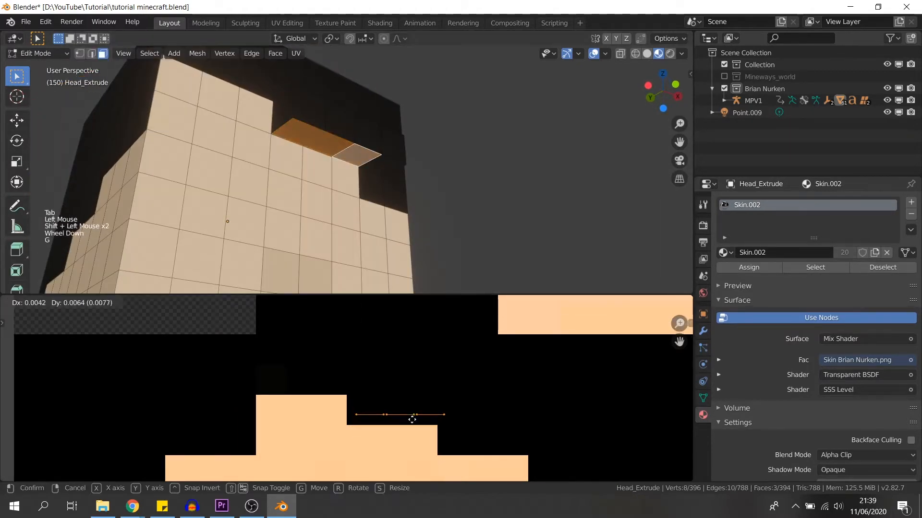
pyautogui.press('Tab')
pyautogui.moveTo(339, 206); pyautogui.dragTo(394, 250, button='middle')
pyautogui.press('Tab')
pyautogui.press('g')
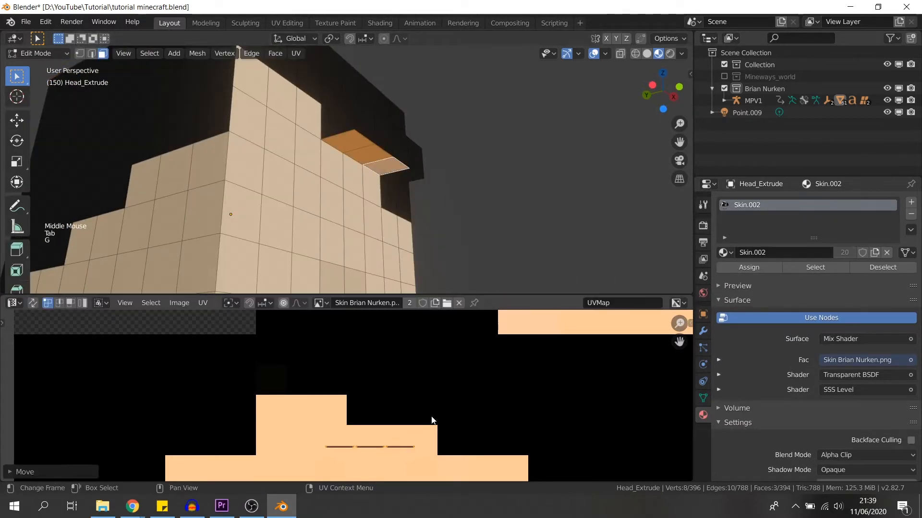
pyautogui.press('Tab')
# Step: Zoom out to the whole character and undo accidental hair and head selections
pyautogui.moveTo(415, 251); pyautogui.dragTo(346, 212, button='middle')
pyautogui.scroll(-6, 394, 249)
pyautogui.scroll(-5, 352, 249)
pyautogui.click(321, 124)
pyautogui.click(357, 185)
pyautogui.hotkey('ctrl', 'z')
pyautogui.hotkey('ctrl', 'z')
pyautogui.hotkey('ctrl', 'z')
pyautogui.hotkey('ctrl', 'z')
pyautogui.hotkey('ctrl', 'z')
pyautogui.hotkey('ctrl', 'z')
pyautogui.hotkey('ctrl', 'z')
pyautogui.hotkey('ctrl', 'z')
pyautogui.hotkey('ctrl', 'z')
pyautogui.hotkey('ctrl', 'z')
pyautogui.hotkey('ctrl', 'z')
pyautogui.hotkey('ctrl', 'z')
pyautogui.hotkey('ctrl', 'z')
pyautogui.hotkey('ctrl', 'z')
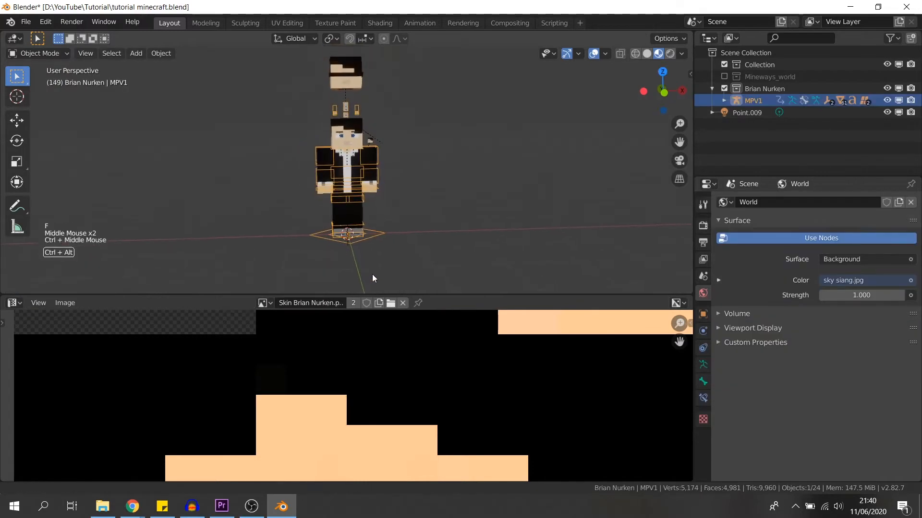
pyautogui.keyDown('shift'); pyautogui.moveTo(372, 275); pyautogui.dragTo(372, 261, button='middle'); pyautogui.keyUp('shift')
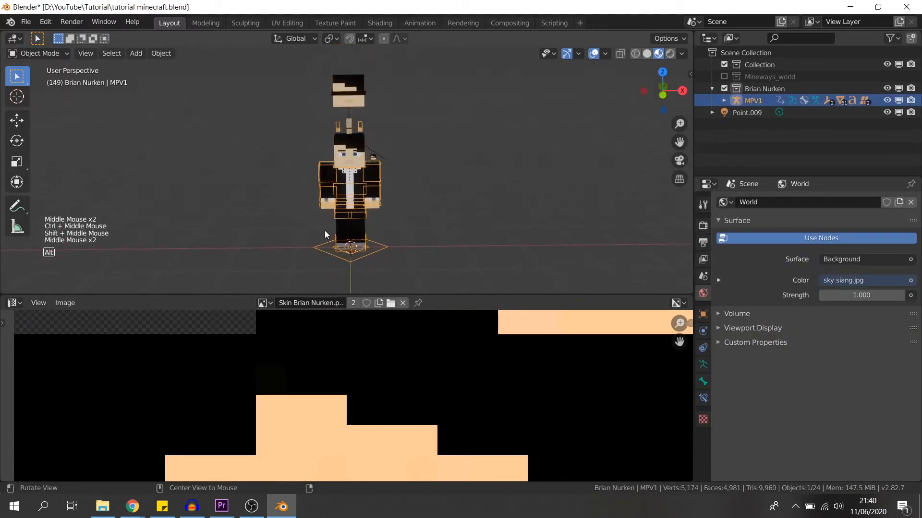
# Step: Append the Diamond sword from the item rig file's Object folder
pyautogui.hotkey('alt', 'a')
pyautogui.click(26, 21)
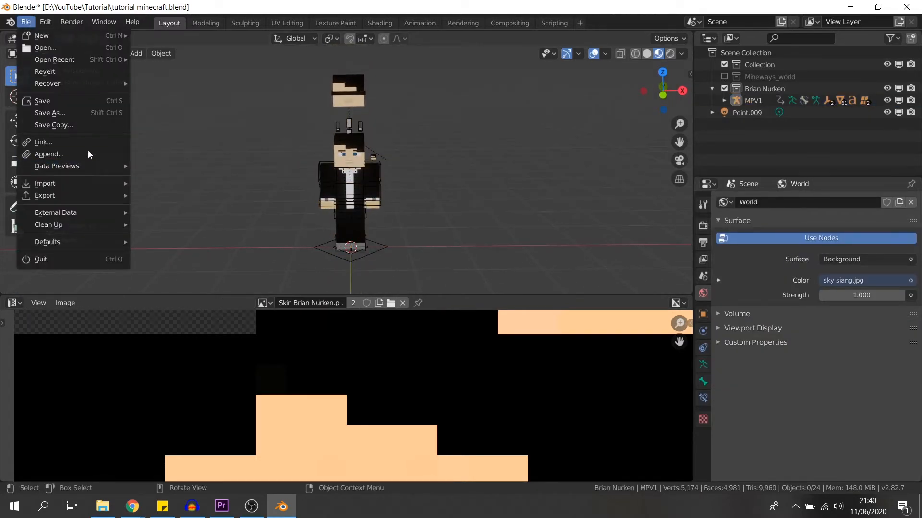
pyautogui.click(88, 149)
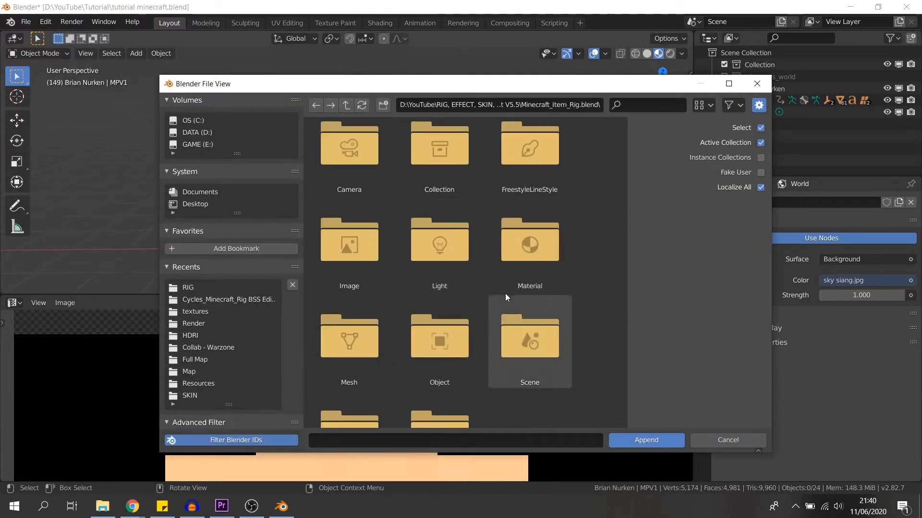
pyautogui.scroll(-3, 471, 252)
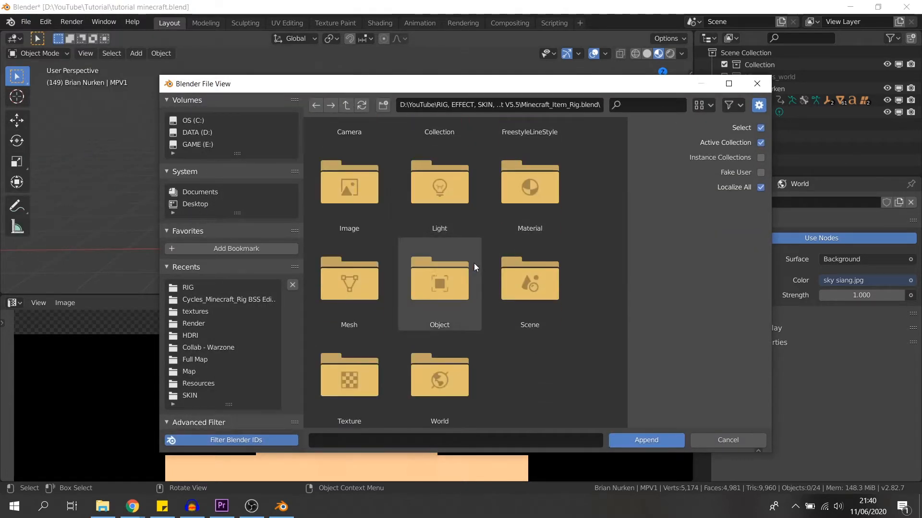
pyautogui.doubleClick(474, 278)
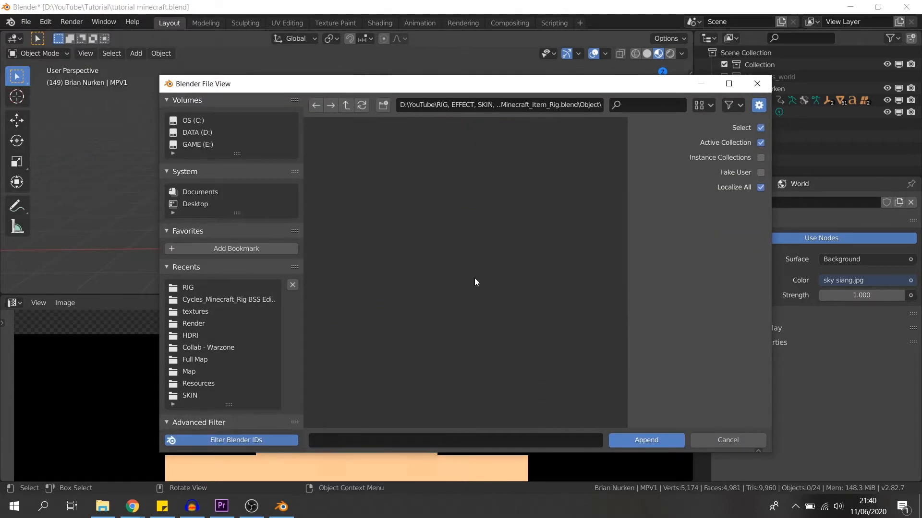
pyautogui.click(655, 110)
pyautogui.write('sword')
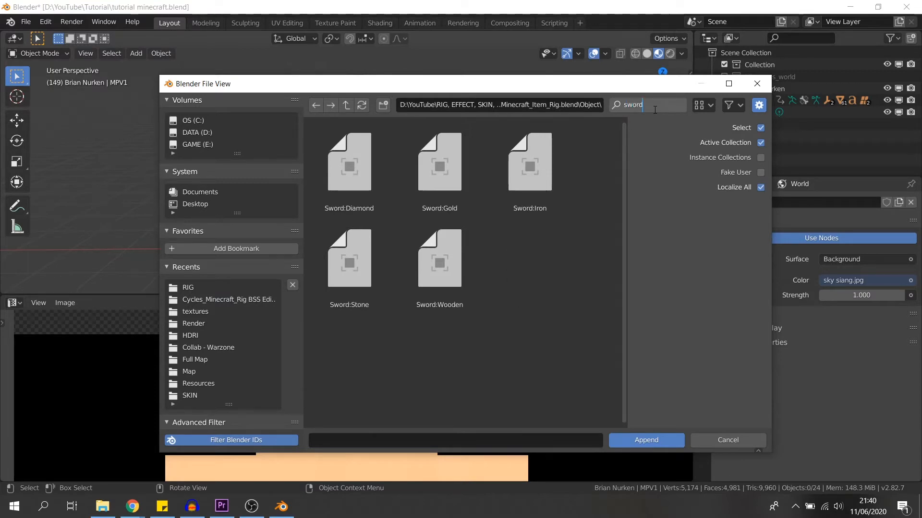
pyautogui.press('Return')
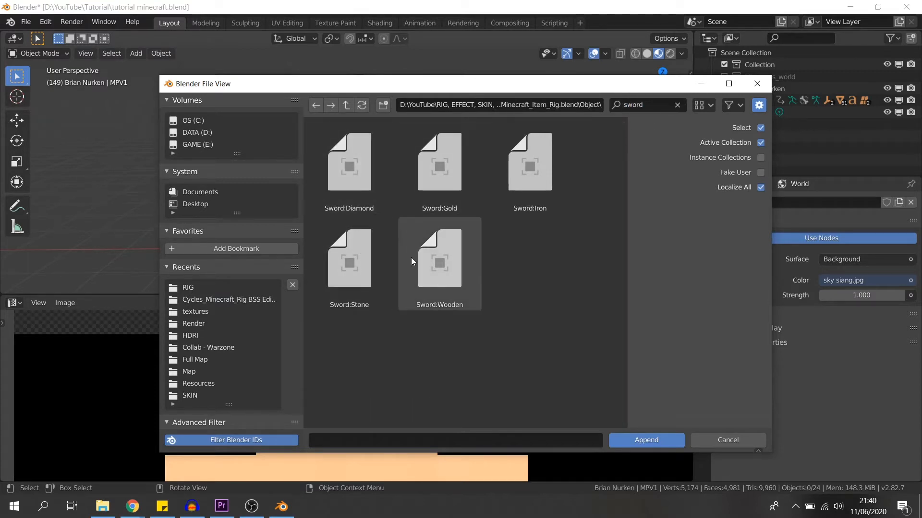
pyautogui.doubleClick(347, 183)
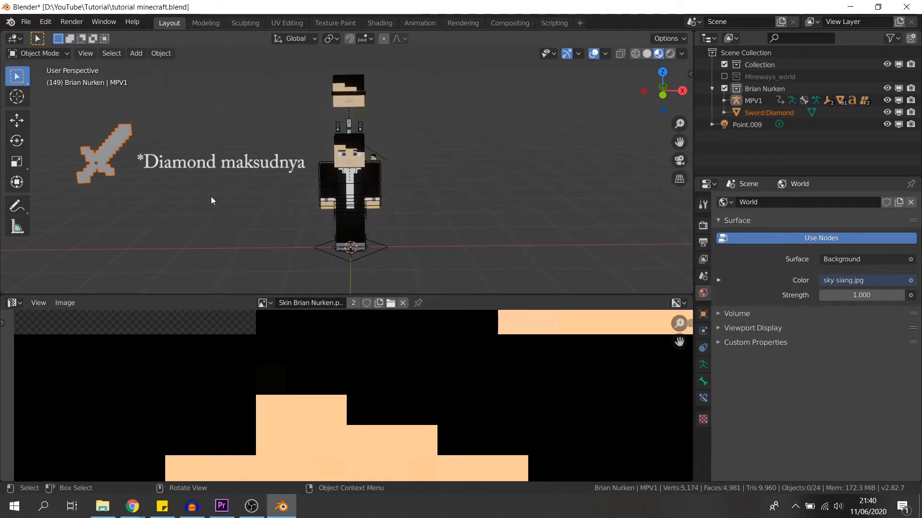
# Step: Move the Diamond sword next to the character
pyautogui.click(112, 172)
pyautogui.press('g')
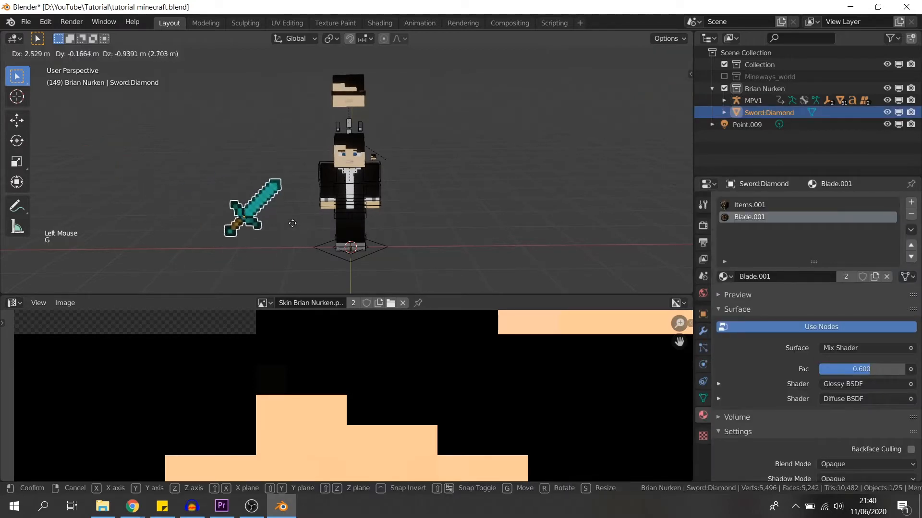
pyautogui.click(364, 226)
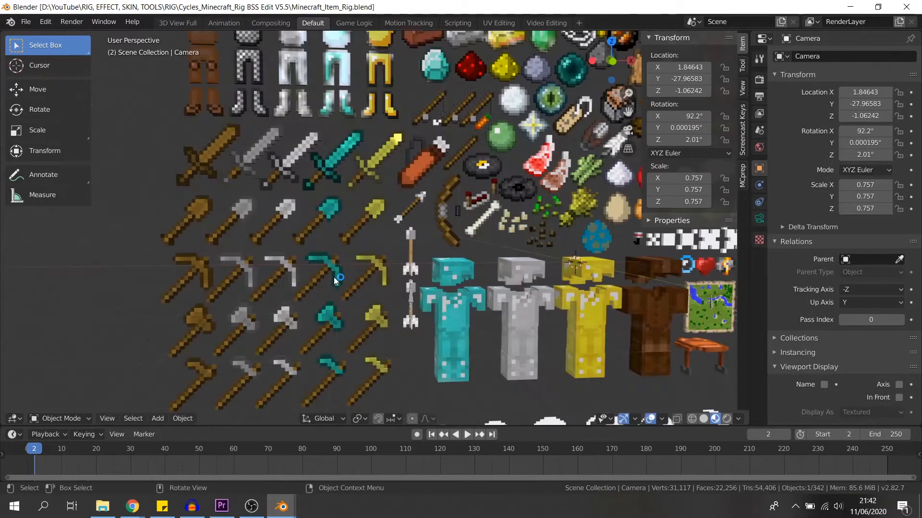
# Step: Inspect the item rig models, then append Sword:Iron into the tutorial scene
pyautogui.click(333, 277)
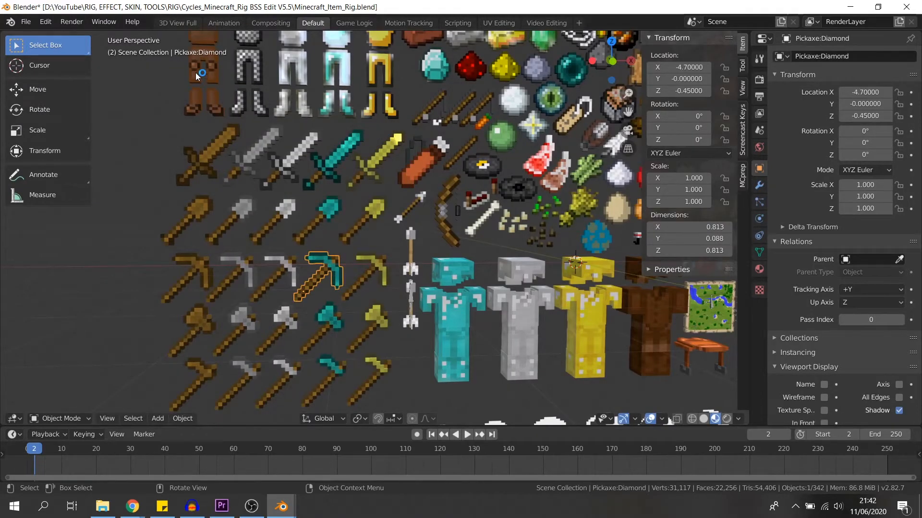
pyautogui.moveTo(184, 57); pyautogui.dragTo(228, 105, button='middle')
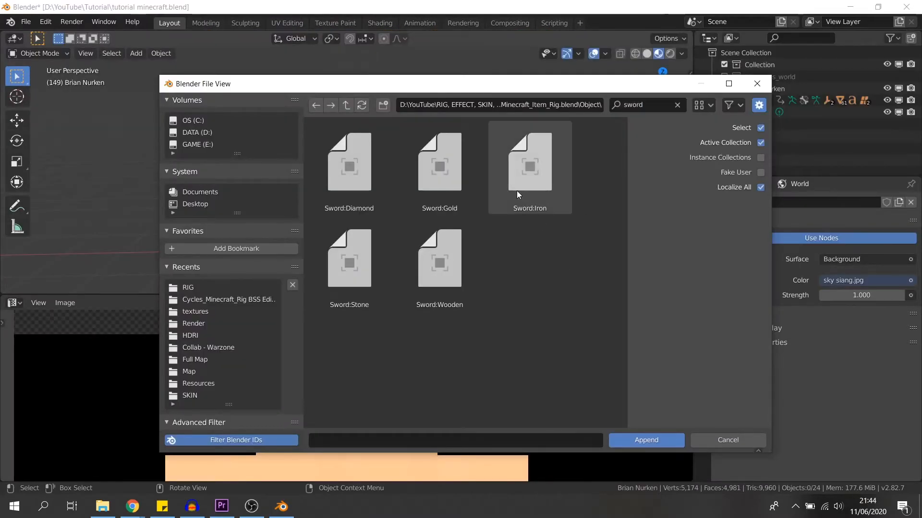
pyautogui.click(530, 200)
pyautogui.doubleClick(530, 201)
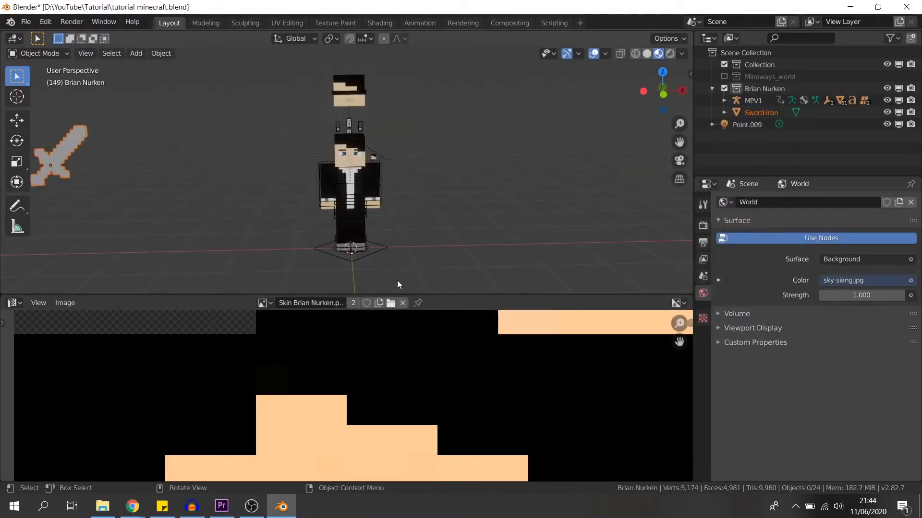
# Step: Place the 3D cursor on the character's right hand
pyautogui.press('g')
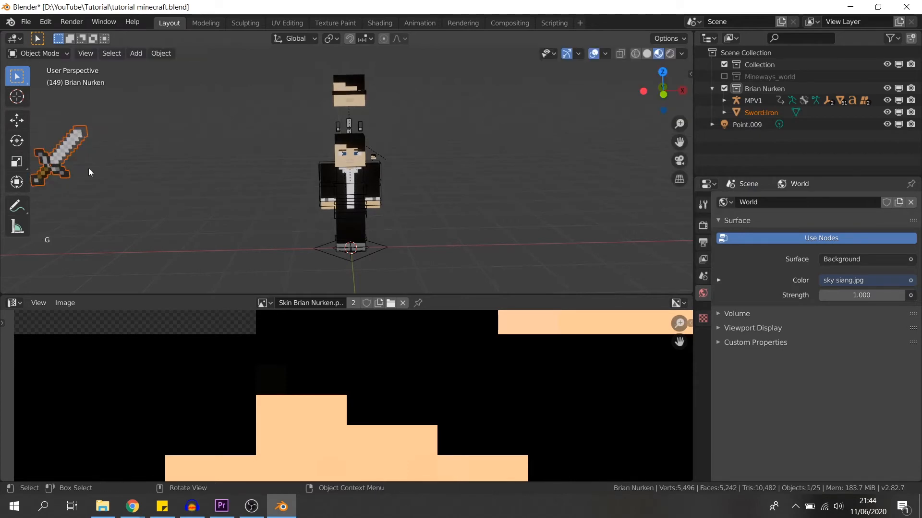
pyautogui.hotkey('shift', 'space')
pyautogui.click(328, 211)
pyautogui.moveTo(332, 202); pyautogui.dragTo(341, 158, button='middle')
pyautogui.scroll(11, 332, 221)
pyautogui.click(341, 229)
pyautogui.moveTo(341, 251); pyautogui.dragTo(382, 104, button='middle')
pyautogui.click(345, 235)
pyautogui.scroll(5, 347, 245)
pyautogui.moveTo(382, 103); pyautogui.dragTo(394, 105, button='middle')
pyautogui.click(374, 209)
pyautogui.moveTo(374, 212); pyautogui.dragTo(410, 209, button='middle')
pyautogui.click(409, 210)
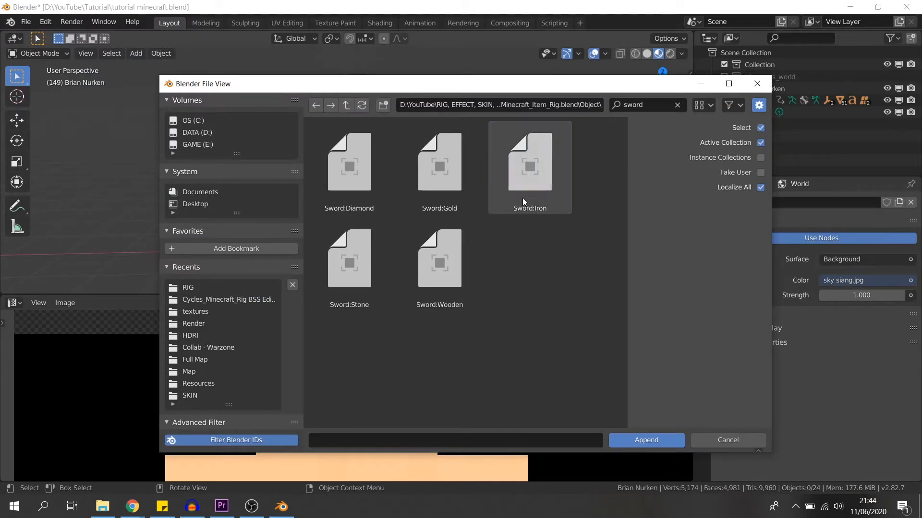
# Step: Append the Iron sword, move it onto the hand and rotate it upright
pyautogui.doubleClick(528, 204)
pyautogui.press('g')
pyautogui.press('r')
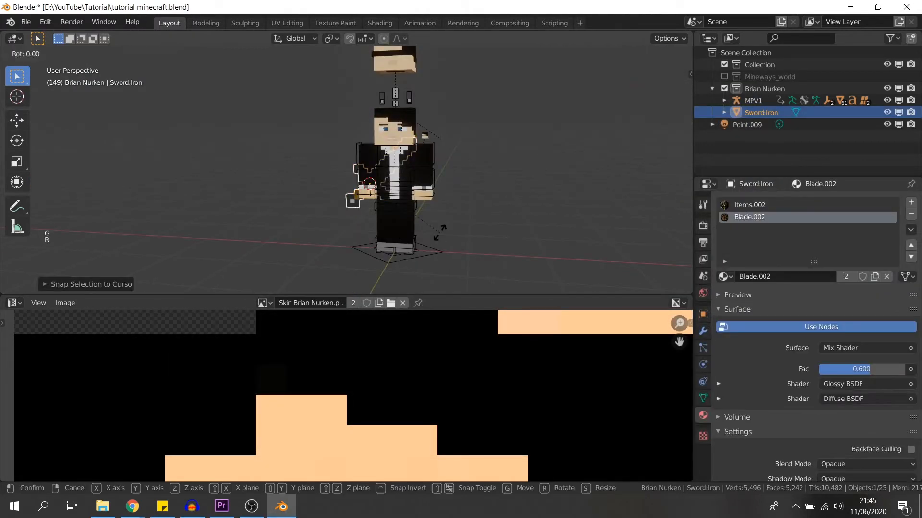
pyautogui.press('r')
pyautogui.press('r')
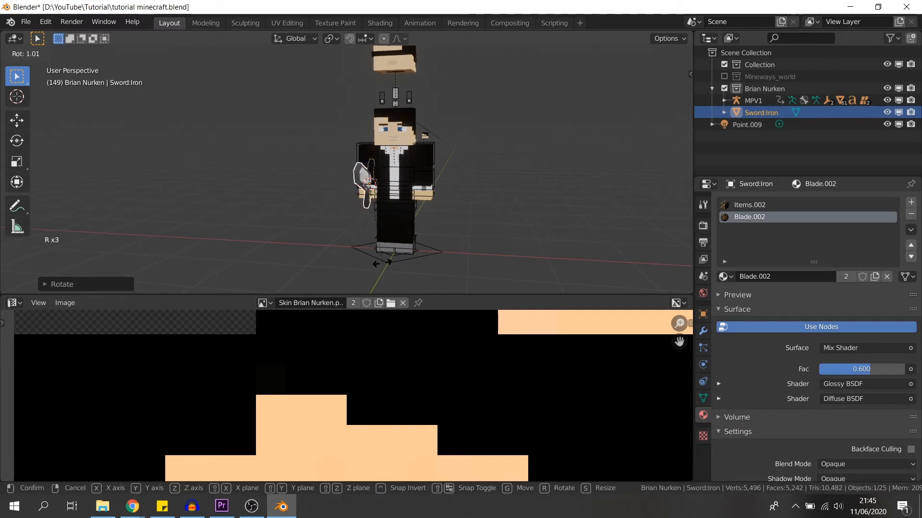
pyautogui.click(383, 263)
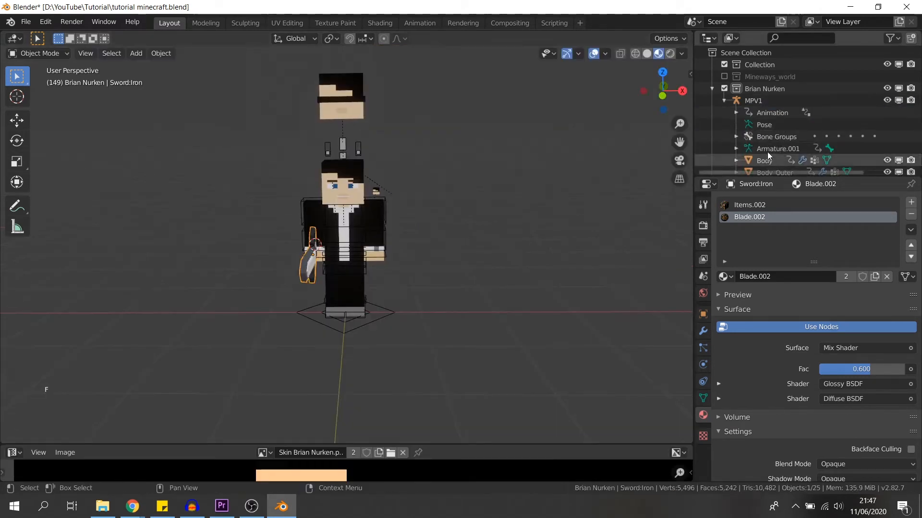
pyautogui.scroll(-4, 773, 148)
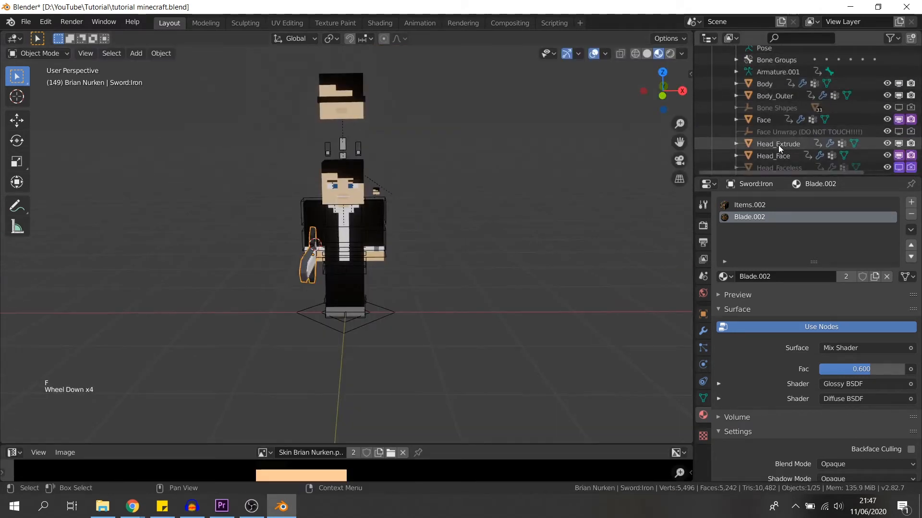
# Step: Filter the Outliner for 'swor' and select the Iron sword, undoing a trial snap to the cursor
pyautogui.press('f')
pyautogui.click(400, 265)
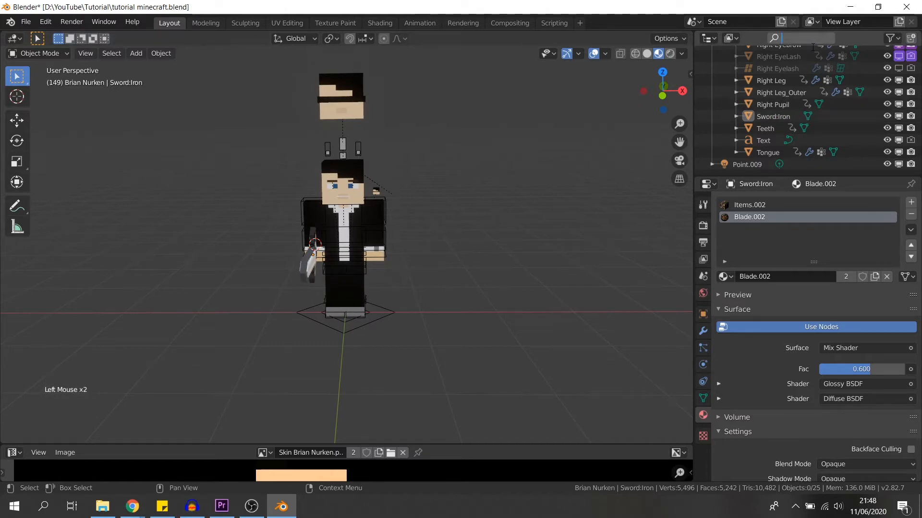
pyautogui.write('sword')
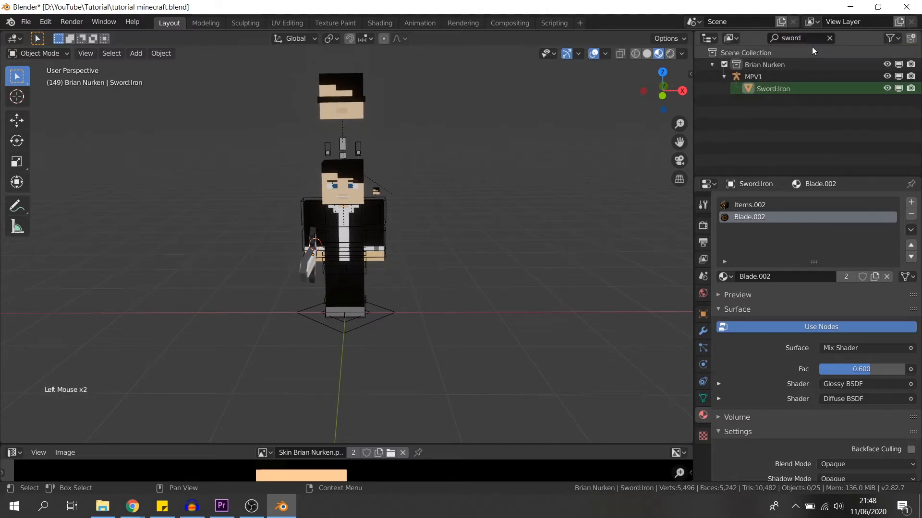
pyautogui.click(778, 88)
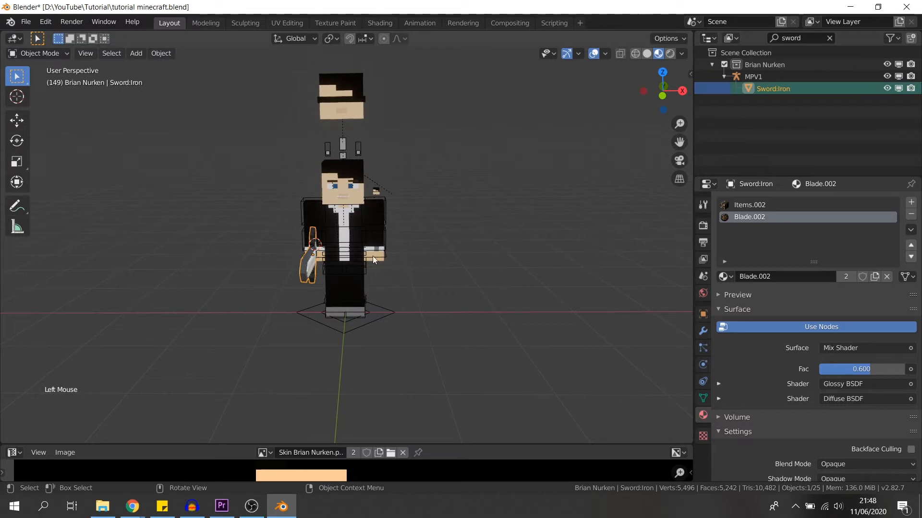
pyautogui.moveTo(370, 280); pyautogui.dragTo(369, 281, button='middle')
pyautogui.hotkey('shift', 's')
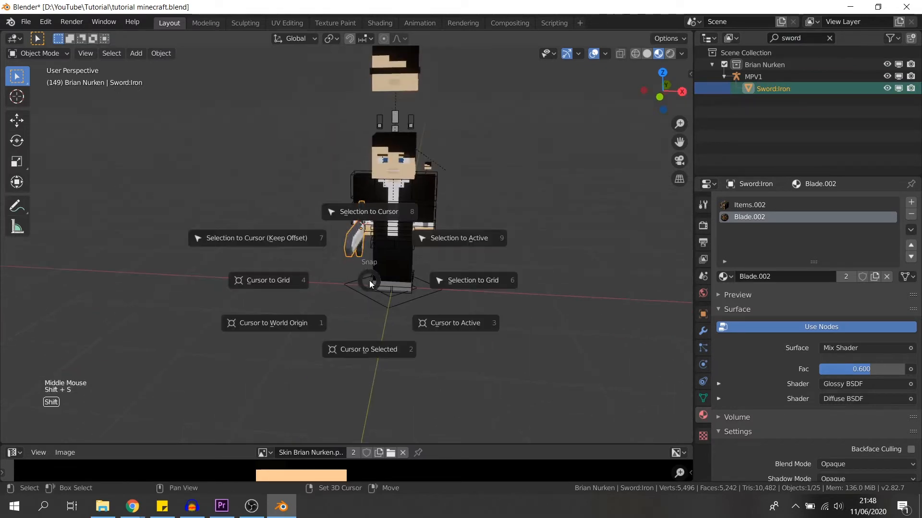
pyautogui.click(372, 216)
pyautogui.moveTo(372, 219); pyautogui.dragTo(411, 278, button='middle')
pyautogui.hotkey('ctrl', 'z')
# Step: Reselect the Iron sword, frame it and rotate it so the handle sits in the right hand
pyautogui.hotkey('alt', 'a')
pyautogui.scroll(6, 330, 273)
pyautogui.keyDown('shift'); pyautogui.moveTo(330, 272); pyautogui.dragTo(341, 268, button='middle'); pyautogui.keyUp('shift')
pyautogui.moveTo(340, 268)
pyautogui.mouseDown(button='middle')
pyautogui.moveTo(444, 244)
pyautogui.moveTo(449, 254)
pyautogui.moveTo(327, 261)
pyautogui.mouseUp(button='middle')
pyautogui.click(311, 234)
pyautogui.click(310, 232)
pyautogui.press('f')
pyautogui.scroll(7, 486, 255)
pyautogui.scroll(-8, 480, 259)
pyautogui.scroll(10, 448, 258)
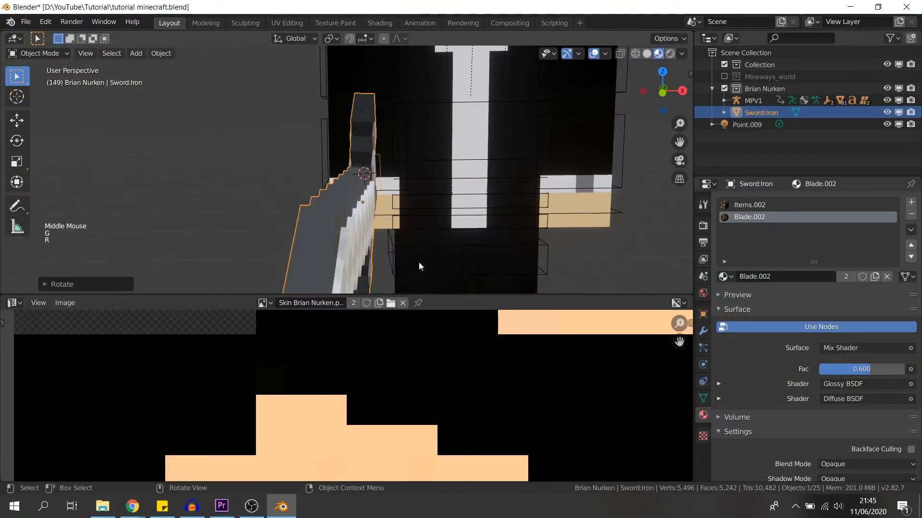
pyautogui.press('r')
pyautogui.press('r')
pyautogui.click(335, 263)
pyautogui.moveTo(335, 263); pyautogui.dragTo(408, 232, button='middle')
pyautogui.scroll(5, 408, 250)
# Step: Nudge the sword into the grip, then select it together with the right wrist bone
pyautogui.press('g')
pyautogui.click(398, 238)
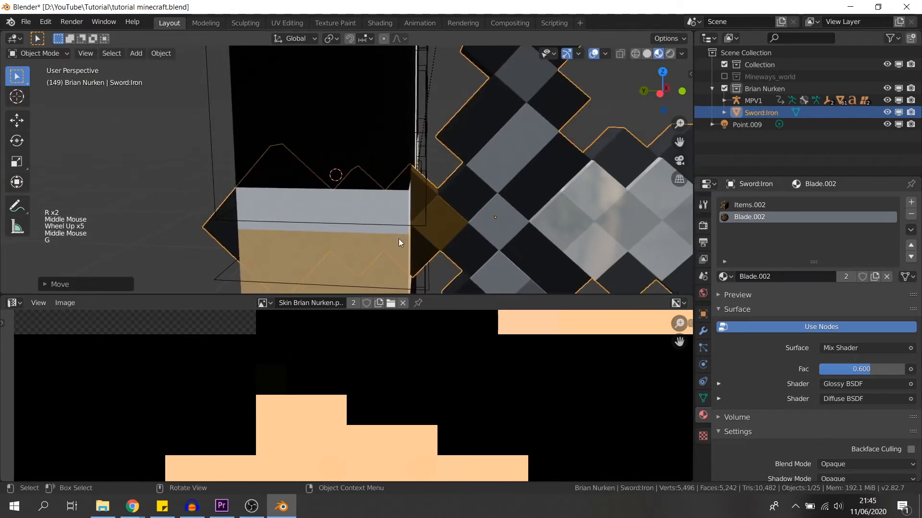
pyautogui.moveTo(398, 238); pyautogui.dragTo(391, 239, button='middle')
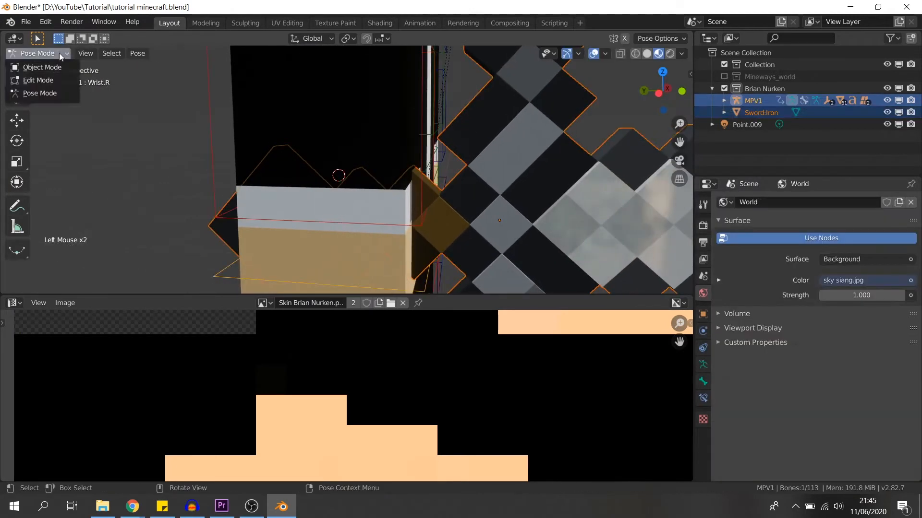
pyautogui.keyDown('shift'); pyautogui.click(282, 278); pyautogui.keyUp('shift')
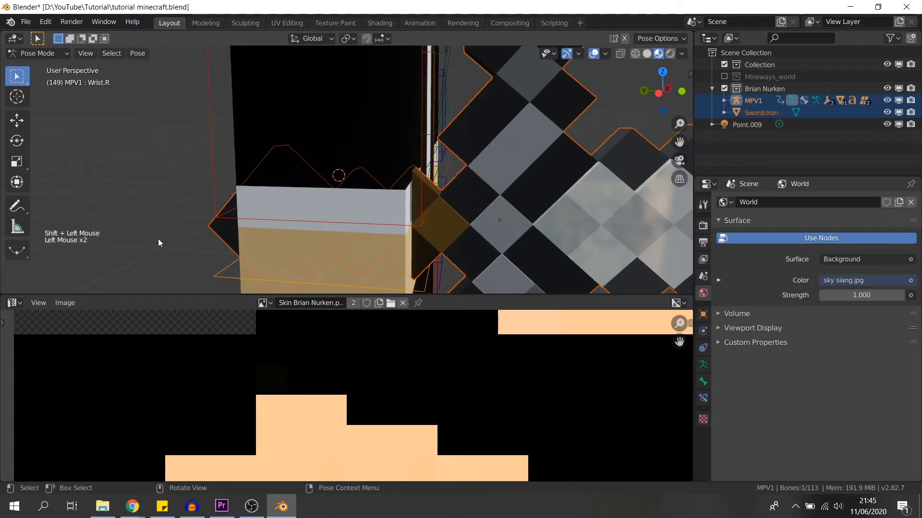
pyautogui.press('a')
pyautogui.press('a')
pyautogui.hotkey('alt', 'a')
pyautogui.click(243, 272)
# Step: Parent the Iron sword to the Wrist.R bone with Ctrl+P
pyautogui.scroll(-6, 239, 281)
pyautogui.moveTo(347, 217); pyautogui.dragTo(398, 226, button='middle')
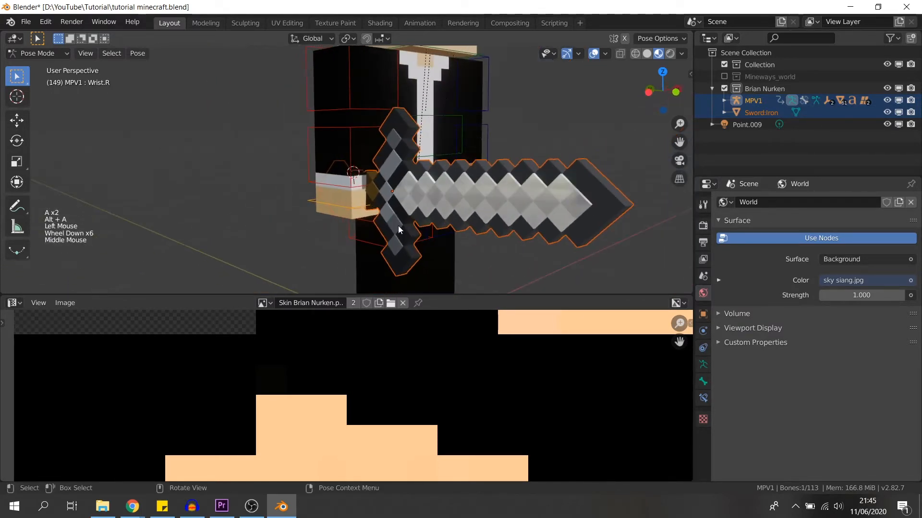
pyautogui.press('g')
pyautogui.rightClick(347, 251)
pyautogui.moveTo(347, 252); pyautogui.dragTo(340, 253, button='middle')
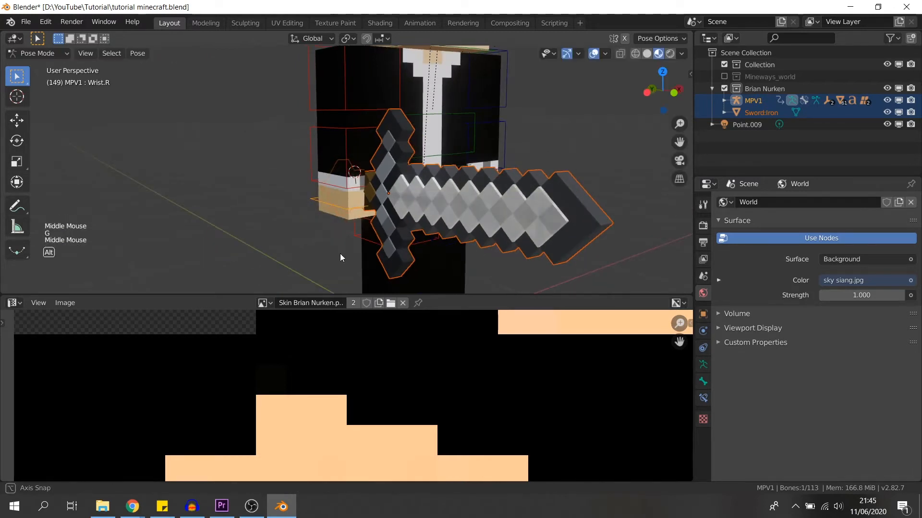
pyautogui.hotkey('ctrl', 'p')
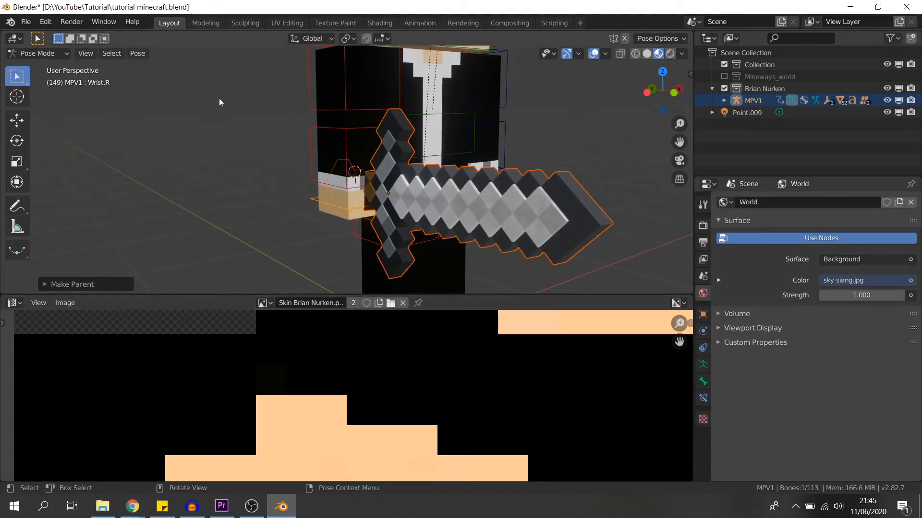
# Step: Return to Object Mode, put the character's armature in Pose Mode and select only Wrist.R
pyautogui.click(32, 53)
pyautogui.click(39, 64)
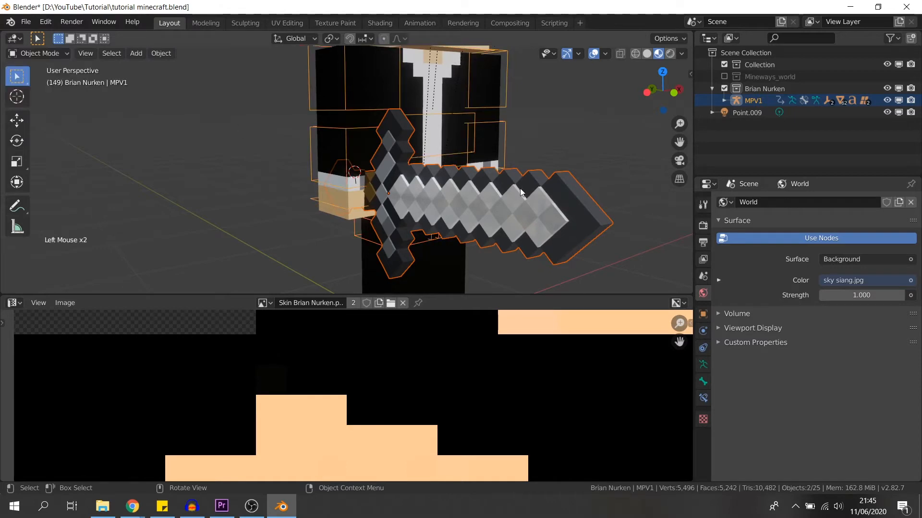
pyautogui.click(344, 183)
pyautogui.click(344, 183)
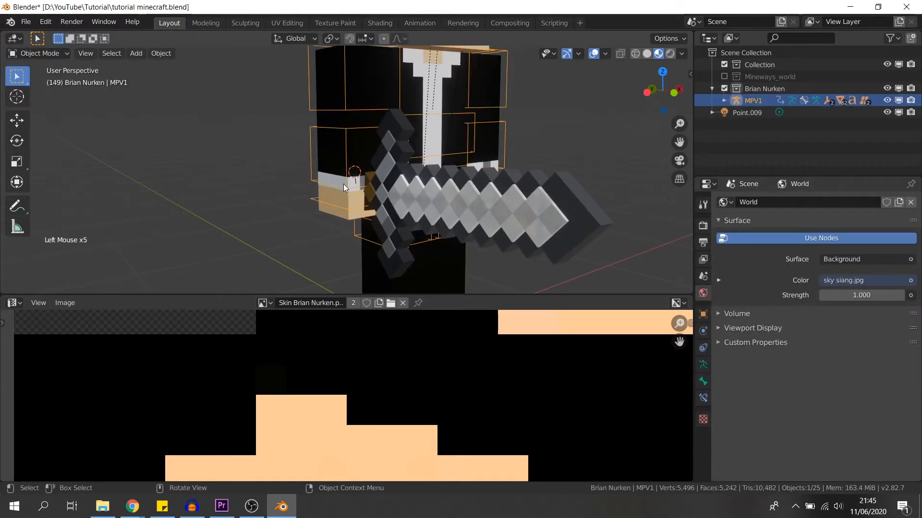
pyautogui.click(46, 94)
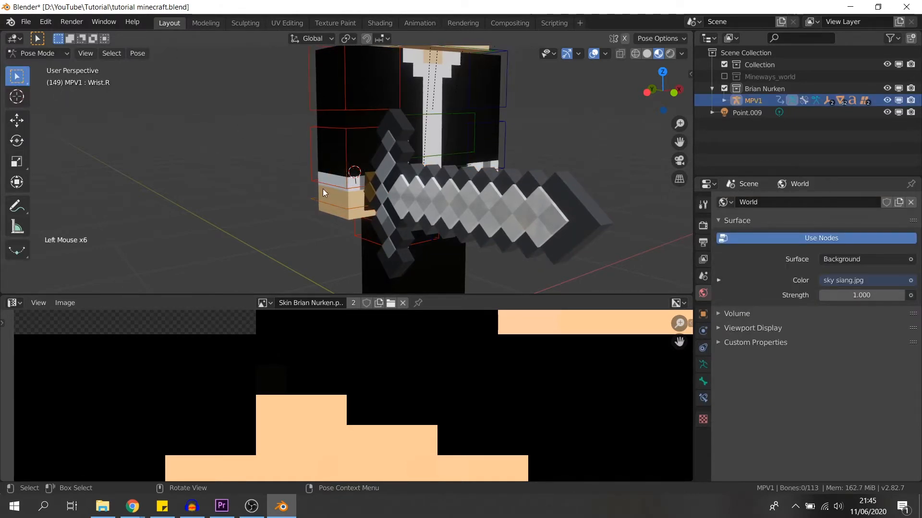
pyautogui.click(335, 178)
pyautogui.click(339, 207)
# Step: Rotate Wrist.R and Bottom Arm.R so the sword points down, and show the Mineways_world collection
pyautogui.press('r')
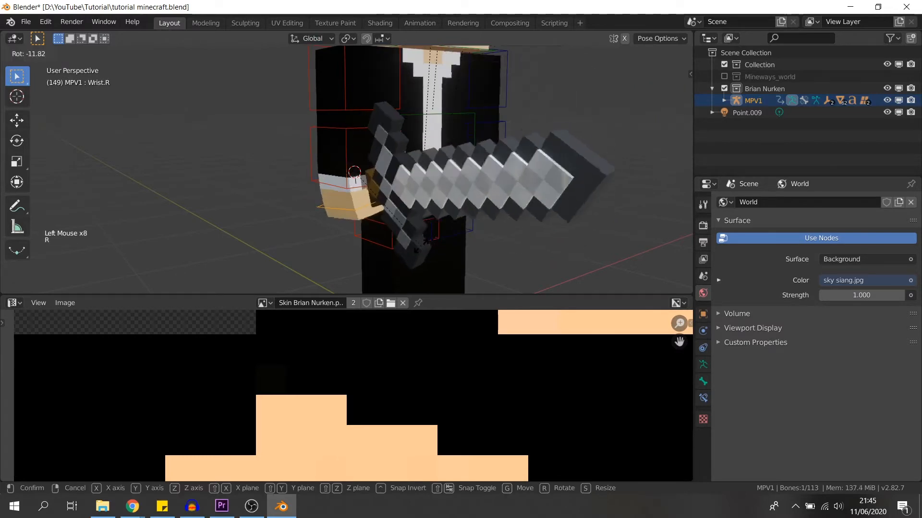
pyautogui.click(285, 229)
pyautogui.click(339, 182)
pyautogui.press('r')
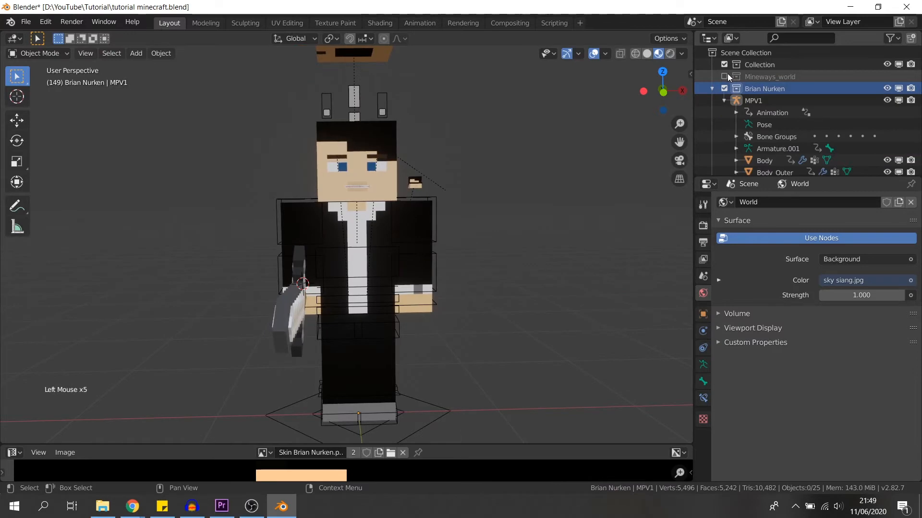
pyautogui.click(724, 76)
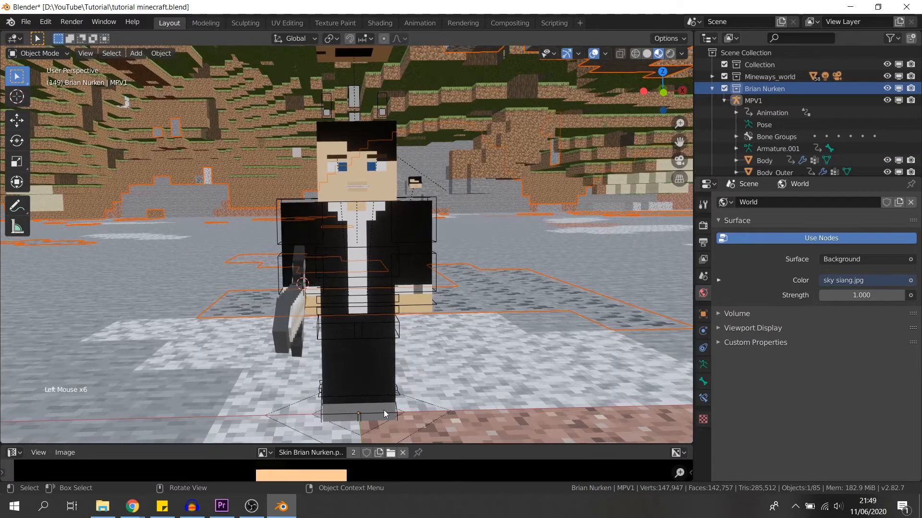
# Step: Survey the revealed village terrain and reselect the character's armature
pyautogui.click(424, 400)
pyautogui.moveTo(424, 398); pyautogui.dragTo(431, 336, button='middle')
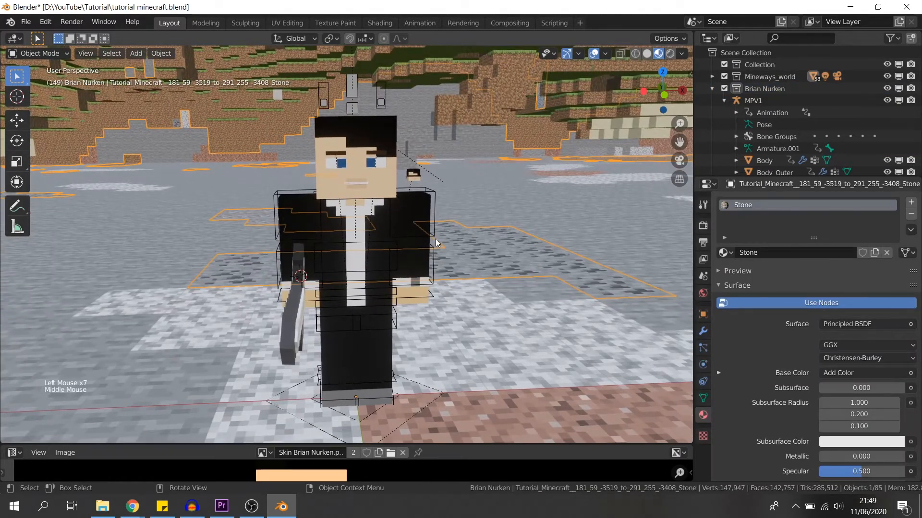
pyautogui.click(433, 237)
pyautogui.scroll(-5, 435, 238)
pyautogui.keyDown('shift'); pyautogui.moveTo(442, 241); pyautogui.dragTo(468, 310, button='middle'); pyautogui.keyUp('shift')
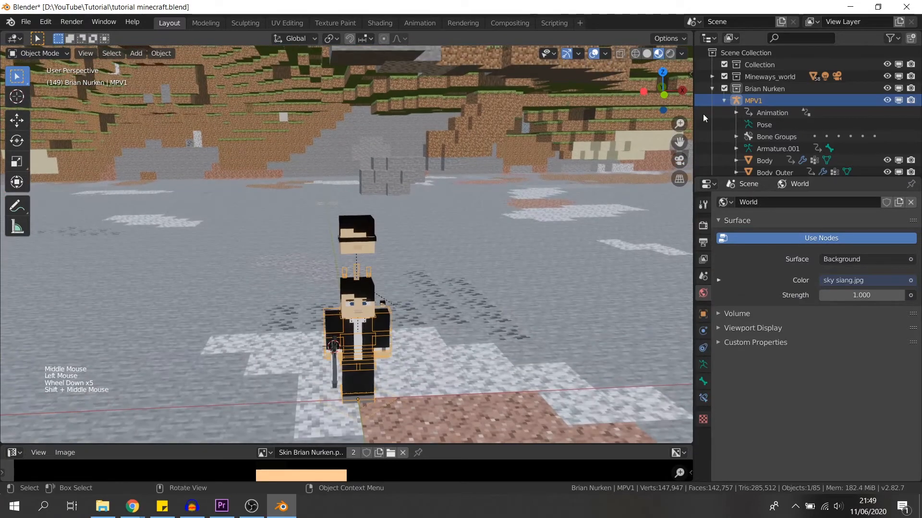
# Step: Rename the MPV1 armature to the character's name and enter walk navigation
pyautogui.doubleClick(753, 100)
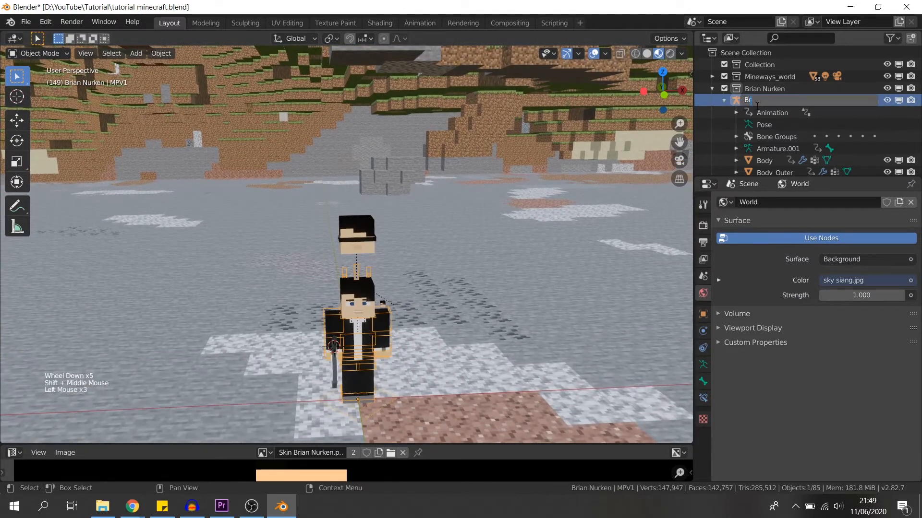
pyautogui.write('Brian Nurken')
pyautogui.press('Return')
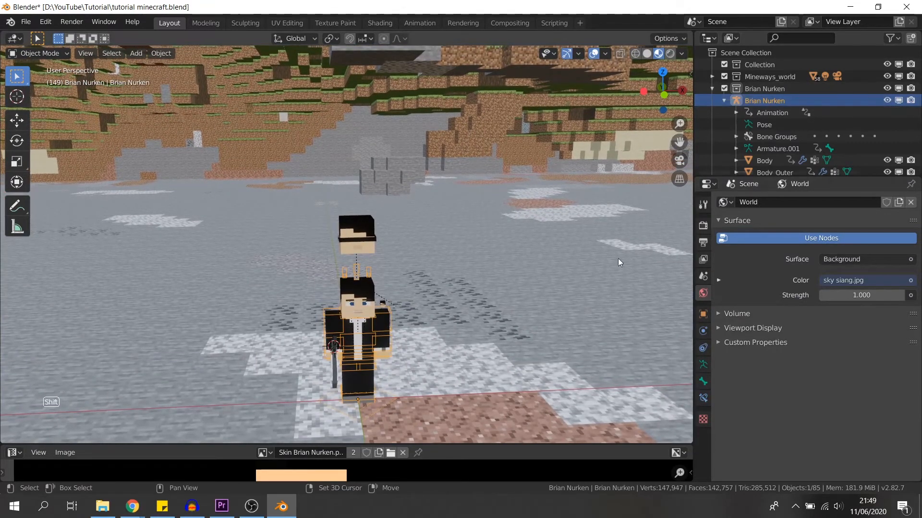
pyautogui.hotkey('shift', '`')
pyautogui.click(347, 244)
pyautogui.hotkey('shift', '`')
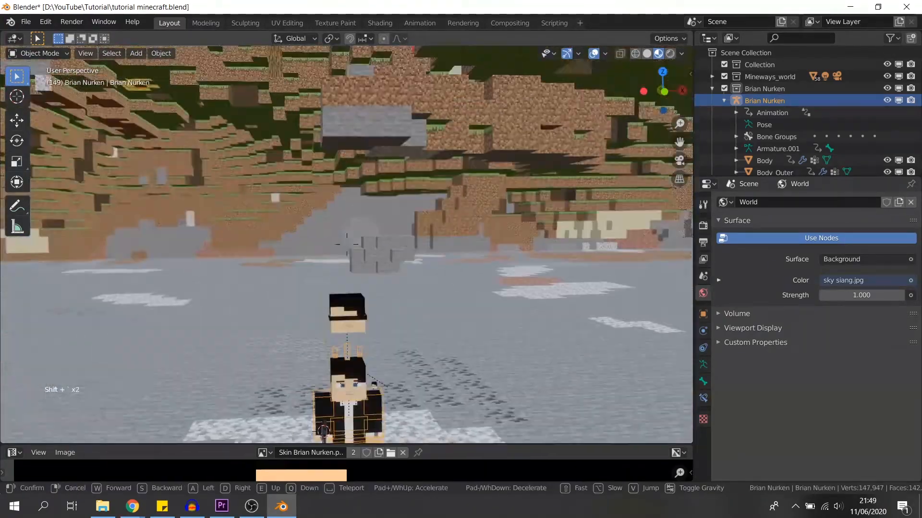
# Step: Fly over the village terrain with walk navigation to reach the dirt path
pyautogui.hotkey('shift', 'w')
pyautogui.hotkey('shift', 'w')
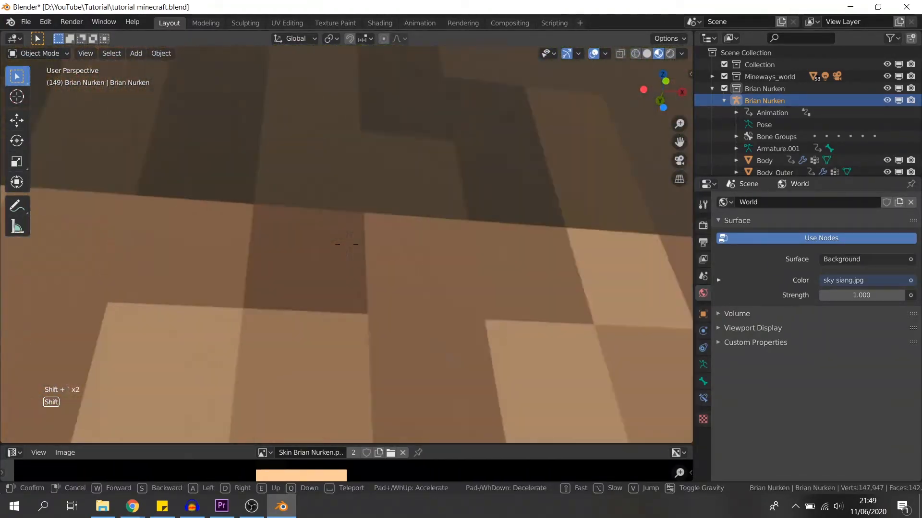
pyautogui.hotkey('shift', 'w')
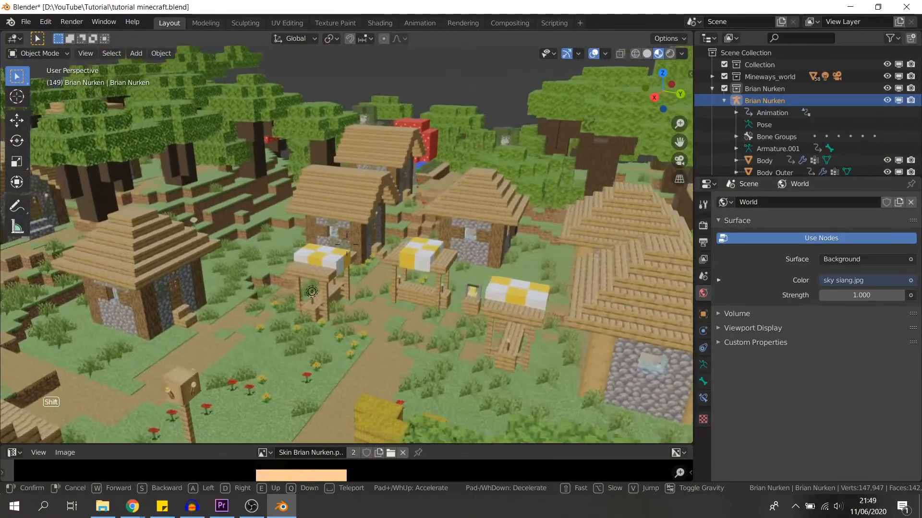
pyautogui.click(347, 244)
# Step: Place the 3D cursor on the dirt path among the flowers, then return to Select Box
pyautogui.hotkey('shift', 'space')
pyautogui.click(361, 283)
pyautogui.moveTo(377, 279); pyautogui.dragTo(396, 248, button='middle')
pyautogui.scroll(3, 385, 304)
pyautogui.moveTo(396, 248); pyautogui.dragTo(409, 295, button='middle')
pyautogui.scroll(2, 395, 250)
pyautogui.click(393, 244)
pyautogui.click(393, 243)
pyautogui.scroll(-2, 409, 296)
pyautogui.hotkey('shift', 'space')
pyautogui.click(404, 284)
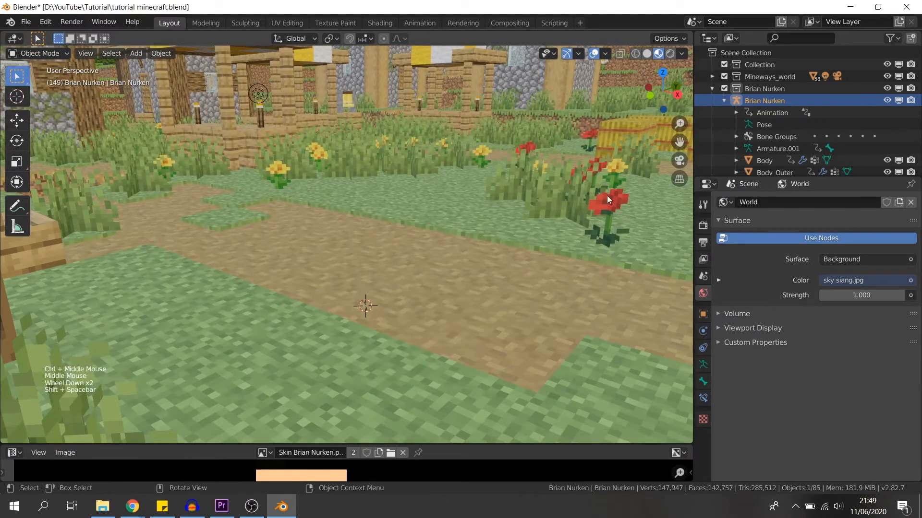
# Step: Select the character's rig and snap it to the 3D cursor on the path
pyautogui.click(761, 126)
pyautogui.click(768, 104)
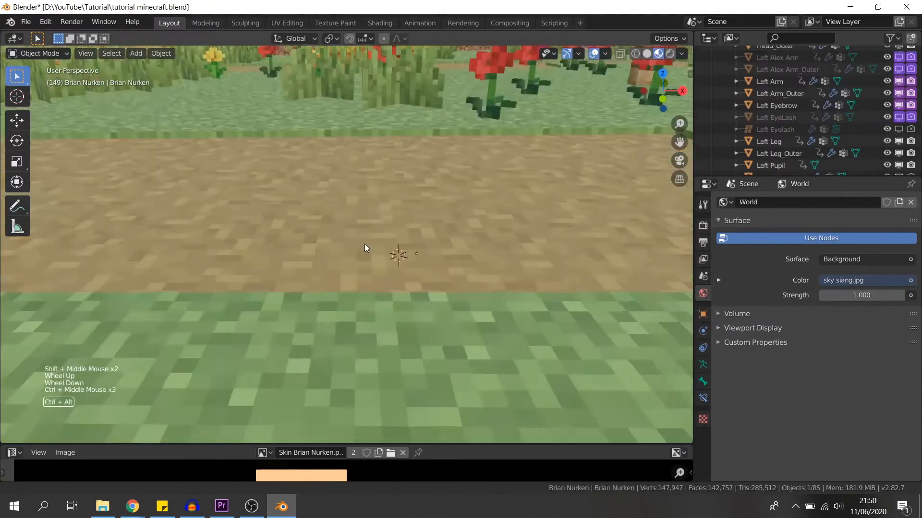
pyautogui.keyDown('ctrl'); pyautogui.moveTo(364, 243); pyautogui.dragTo(365, 250, button='middle'); pyautogui.keyUp('ctrl')
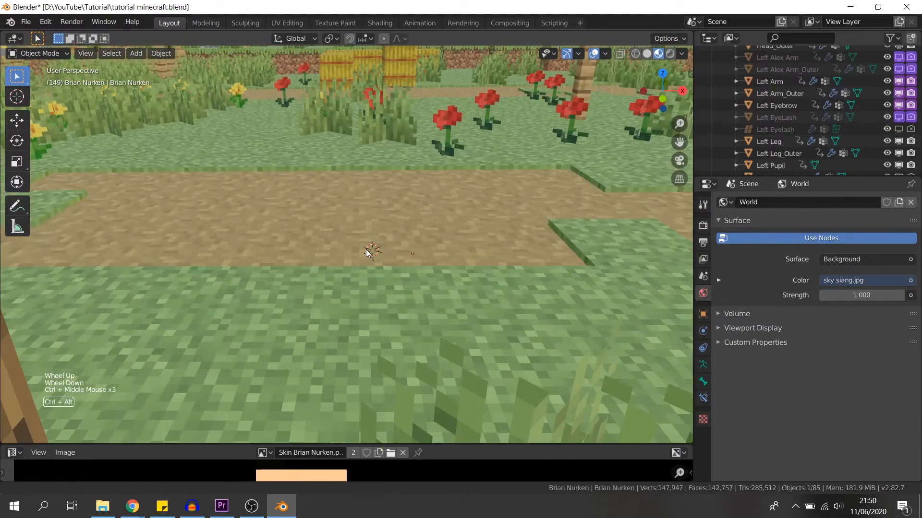
pyautogui.hotkey('shift', 's')
pyautogui.click(501, 214)
pyautogui.moveTo(464, 296); pyautogui.dragTo(403, 364, button='middle')
pyautogui.press('f')
pyautogui.scroll(3, 316, 336)
pyautogui.scroll(-5, 399, 367)
# Step: Turn the character about Z to face the view and slide him along the path
pyautogui.press('r')
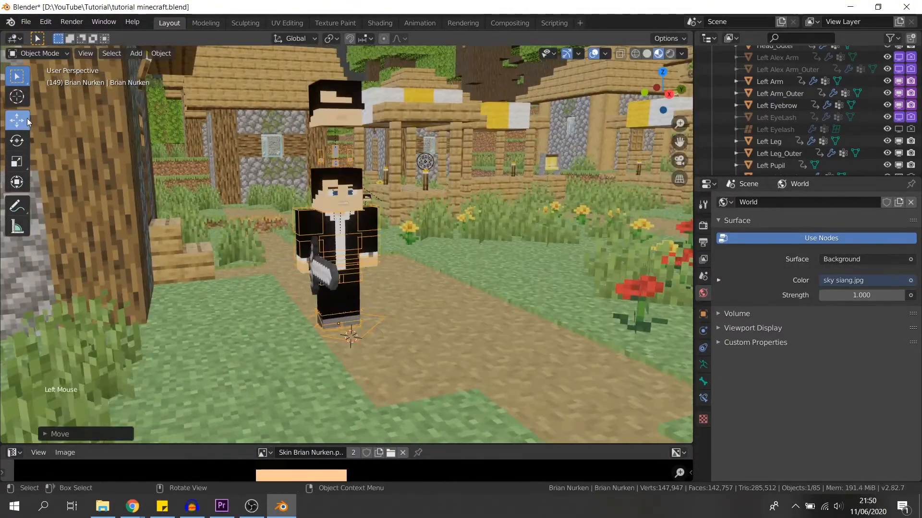
pyautogui.click(359, 286)
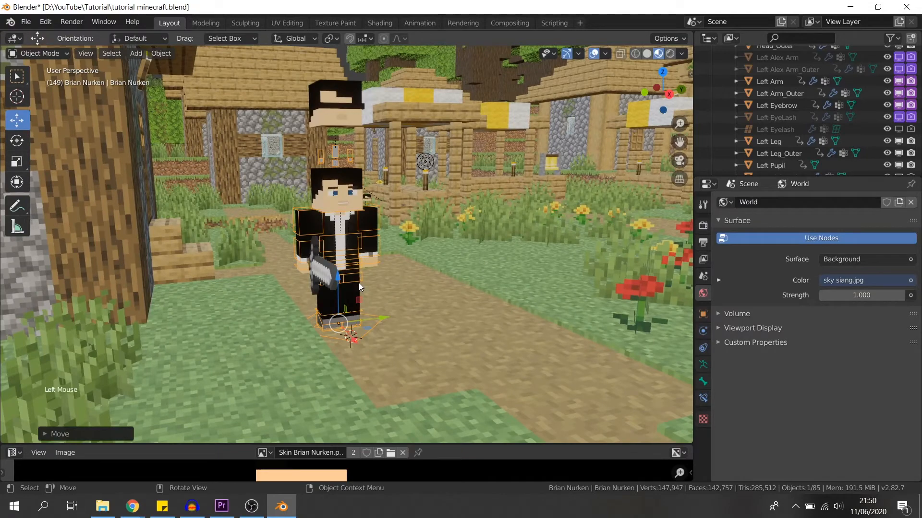
pyautogui.click(377, 322)
pyautogui.scroll(3, 318, 315)
pyautogui.keyDown('shift'); pyautogui.moveTo(318, 315); pyautogui.dragTo(379, 356, button='middle'); pyautogui.keyUp('shift')
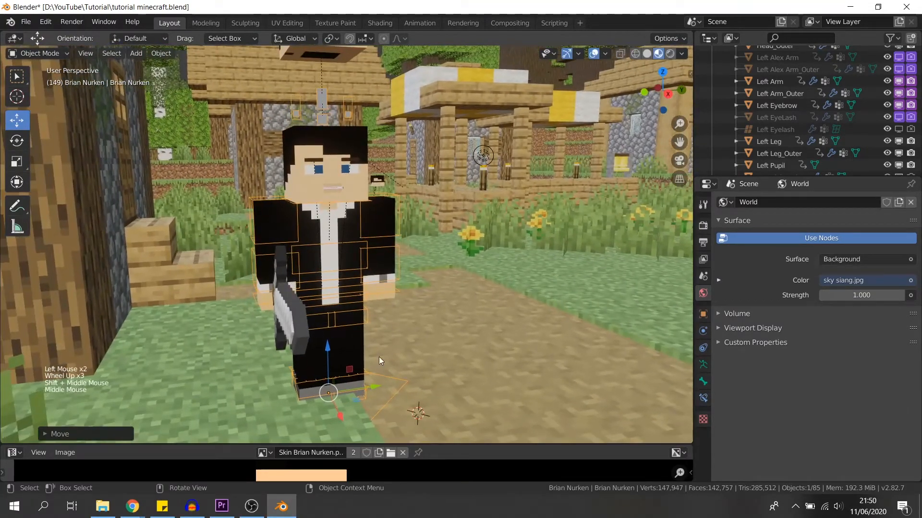
pyautogui.moveTo(375, 386); pyautogui.dragTo(426, 391)
pyautogui.press('r')
pyautogui.press('z')
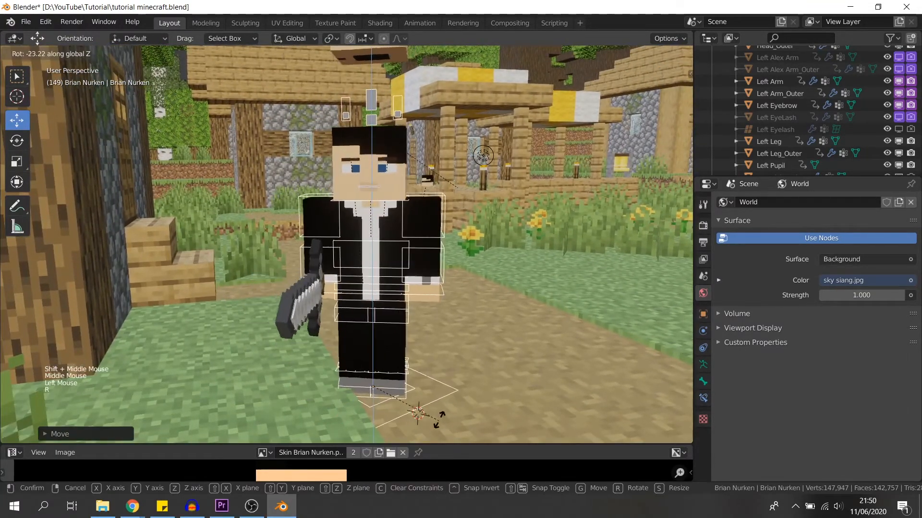
pyautogui.click(430, 414)
pyautogui.moveTo(419, 407); pyautogui.dragTo(432, 407, button='middle')
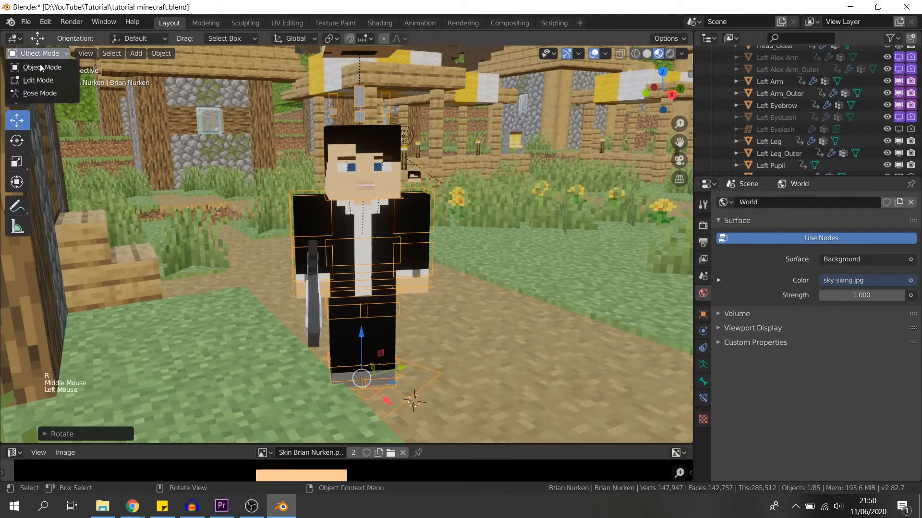
# Step: In Pose Mode, rotate the right and left upper arms outward
pyautogui.click(45, 93)
pyautogui.click(297, 220)
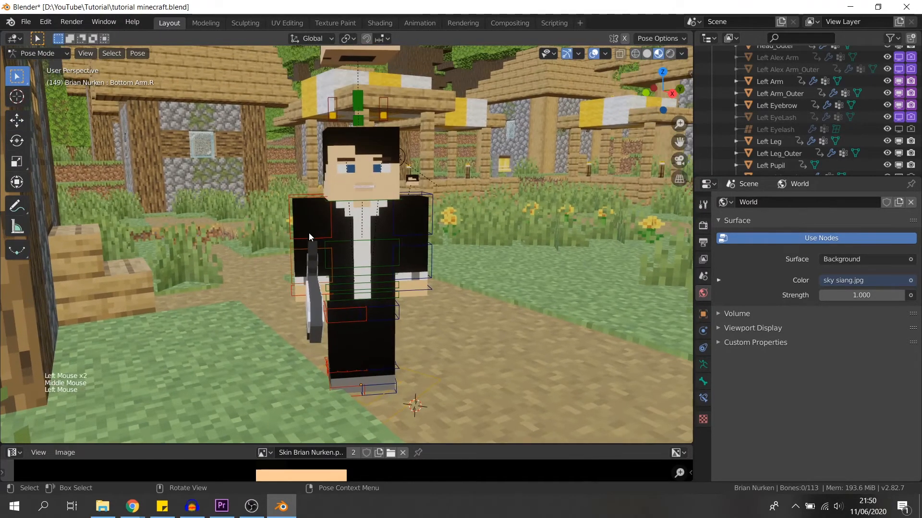
pyautogui.press('r')
pyautogui.click(298, 225)
pyautogui.click(424, 236)
pyautogui.press('r')
pyautogui.click(448, 228)
# Step: Rotate the Master bone to lay the character flat on the ground
pyautogui.click(384, 196)
pyautogui.moveTo(360, 254); pyautogui.dragTo(391, 244, button='middle')
pyautogui.moveTo(391, 244); pyautogui.dragTo(431, 241, button='middle')
pyautogui.moveTo(389, 297); pyautogui.dragTo(331, 326, button='middle')
pyautogui.click(368, 355)
pyautogui.press('r')
pyautogui.click(387, 169)
# Step: Roll the lying character around Y and move him along Z onto the path
pyautogui.press('r')
pyautogui.press('y')
pyautogui.click(417, 240)
pyautogui.press('g')
pyautogui.press('z')
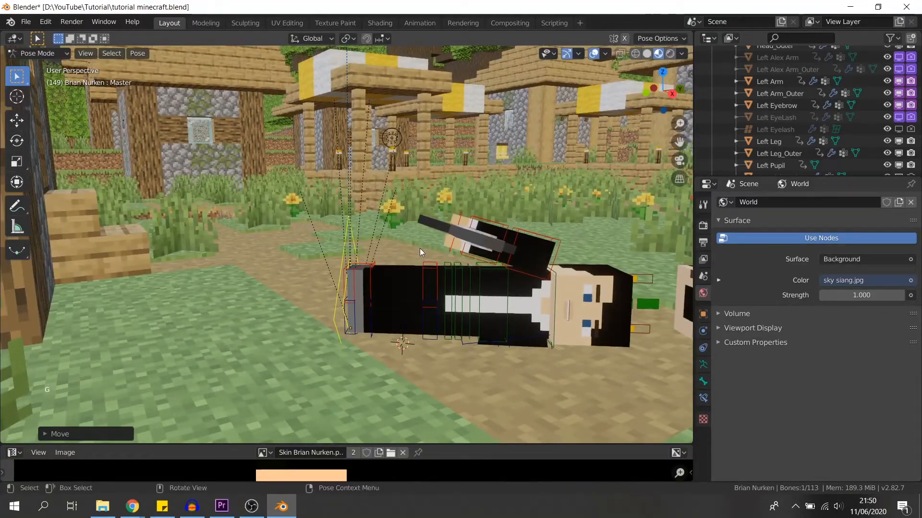
pyautogui.click(422, 257)
# Step: Rotate the left upper arm and forearm into a lying pose
pyautogui.keyDown('shift'); pyautogui.moveTo(552, 341); pyautogui.dragTo(439, 283, button='middle'); pyautogui.keyUp('shift')
pyautogui.scroll(3, 439, 283)
pyautogui.click(422, 269)
pyautogui.press('r')
pyautogui.press('r')
pyautogui.click(408, 286)
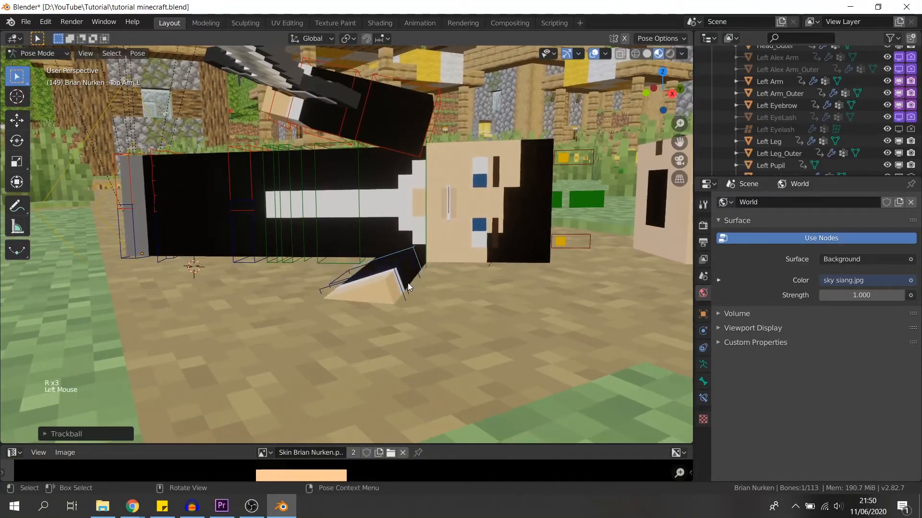
pyautogui.click(398, 279)
pyautogui.press('r')
pyautogui.press('r')
pyautogui.click(526, 257)
# Step: Refine the left upper arm's angle with two further rotations
pyautogui.moveTo(504, 254); pyautogui.dragTo(540, 269, button='middle')
pyautogui.click(335, 250)
pyautogui.click(336, 250)
pyautogui.press('r')
pyautogui.press('r')
pyautogui.click(364, 265)
pyautogui.press('r')
pyautogui.click(363, 307)
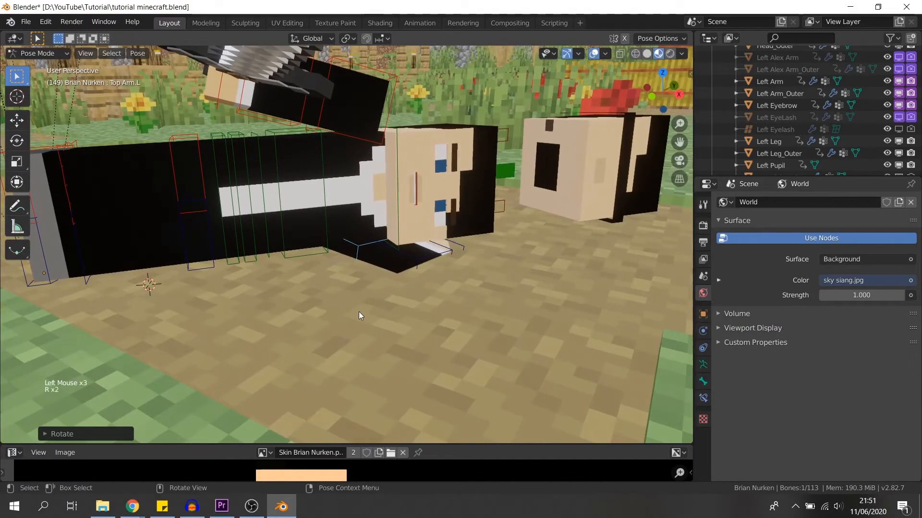
# Step: Rotate the chest and spine bones to twist the torso
pyautogui.moveTo(355, 283); pyautogui.dragTo(312, 231, button='middle')
pyautogui.click(282, 235)
pyautogui.click(345, 228)
pyautogui.press('r')
pyautogui.click(408, 249)
pyautogui.press('r')
pyautogui.click(394, 274)
pyautogui.click(293, 268)
pyautogui.press('r')
pyautogui.click(352, 278)
pyautogui.moveTo(355, 279); pyautogui.dragTo(385, 281, button='middle')
# Step: Rotate the left arm bones again to settle the arm pose
pyautogui.click(449, 275)
pyautogui.press('r')
pyautogui.press('r')
pyautogui.click(519, 274)
pyautogui.press('r')
pyautogui.click(524, 281)
# Step: Move the Master bone, then swing the right arm so the sword lies across the body
pyautogui.moveTo(480, 269); pyautogui.dragTo(222, 237, button='middle')
pyautogui.click(292, 217)
pyautogui.keyDown('shift'); pyautogui.moveTo(293, 218); pyautogui.dragTo(207, 221, button='middle'); pyautogui.keyUp('shift')
pyautogui.press('g')
pyautogui.click(219, 252)
pyautogui.click(473, 139)
pyautogui.press('r')
pyautogui.press('r')
pyautogui.click(461, 221)
# Step: Rotate a leg bone and move Leg IK.R to bend the right leg
pyautogui.moveTo(282, 239); pyautogui.dragTo(336, 303, button='middle')
pyautogui.click(212, 236)
pyautogui.press('r')
pyautogui.press('r')
pyautogui.click(259, 268)
pyautogui.click(208, 226)
pyautogui.press('g')
pyautogui.click(240, 223)
# Step: Save tutorial minecraft.blend, return to Object Mode and deselect everything
pyautogui.scroll(-3, 338, 288)
pyautogui.hotkey('ctrl', 's')
pyautogui.scroll(-1, 337, 295)
pyautogui.scroll(-1, 337, 294)
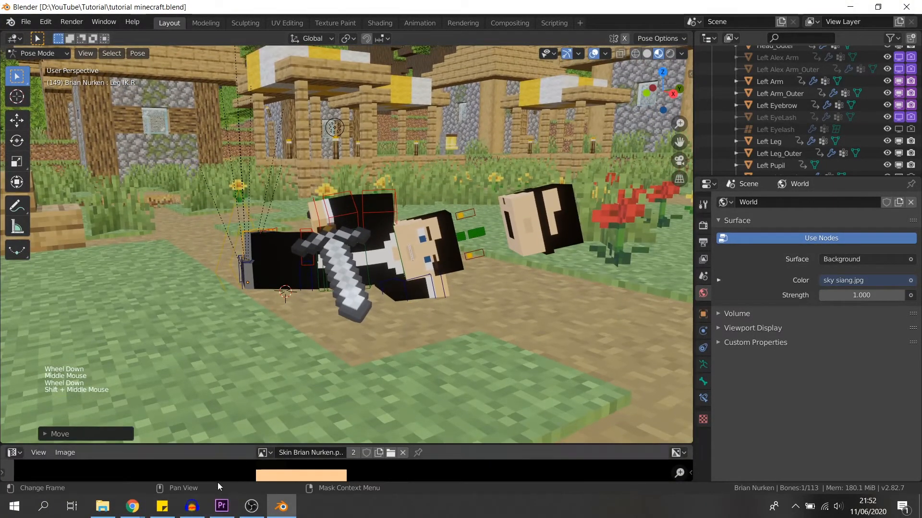
pyautogui.hotkey('ctrl', 's')
pyautogui.click(34, 54)
pyautogui.click(47, 67)
pyautogui.hotkey('alt', 'a')
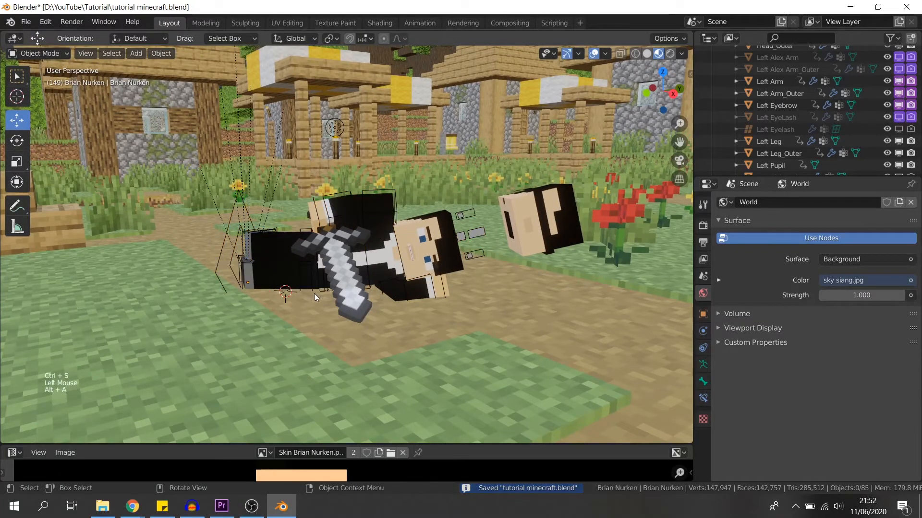
# Step: Frame the whole scene with Shift+C and zoom in on the view
pyautogui.hotkey('shift', 'c')
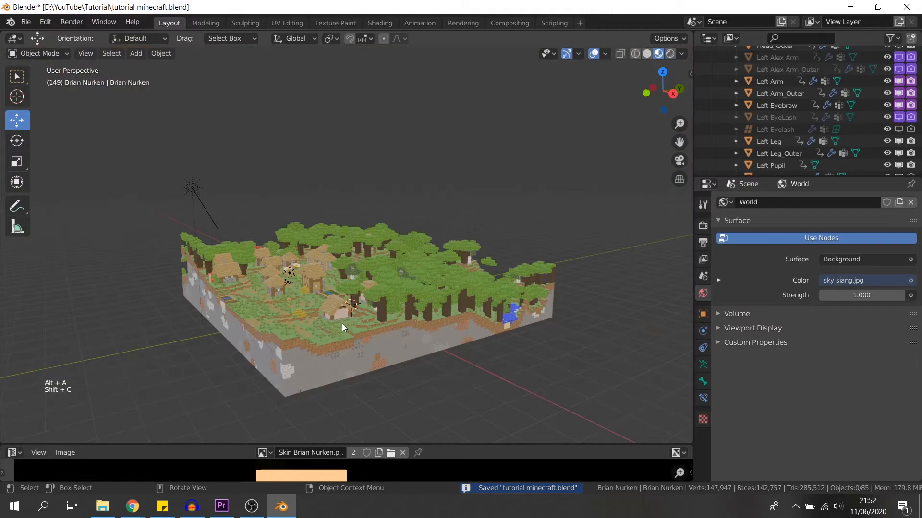
pyautogui.scroll(5, 347, 331)
pyautogui.keyDown('shift'); pyautogui.moveTo(353, 337); pyautogui.dragTo(334, 181, button='middle'); pyautogui.keyUp('shift')
pyautogui.scroll(7, 350, 259)
pyautogui.keyDown('shift'); pyautogui.moveTo(356, 275); pyautogui.dragTo(390, 309, button='middle'); pyautogui.keyUp('shift')
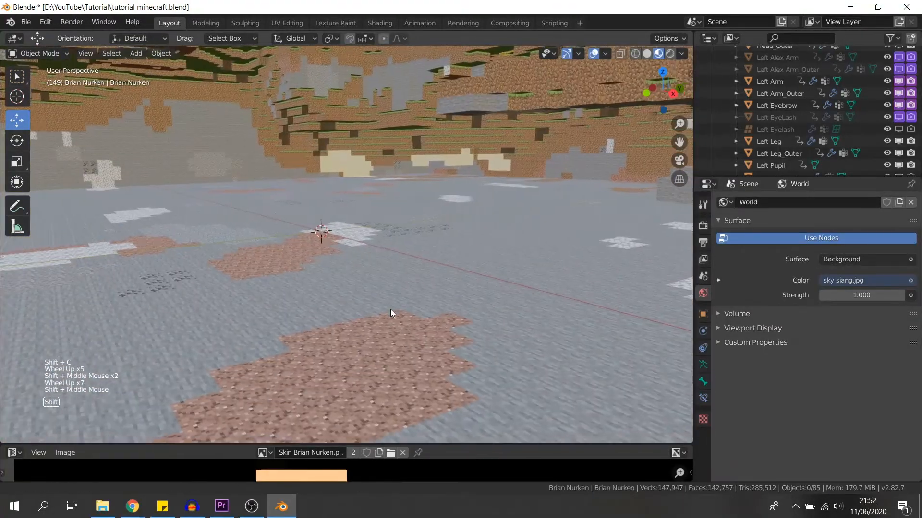
pyautogui.scroll(6, 405, 298)
pyautogui.scroll(3, 394, 274)
pyautogui.keyDown('shift'); pyautogui.moveTo(381, 244); pyautogui.dragTo(401, 293, button='middle'); pyautogui.keyUp('shift')
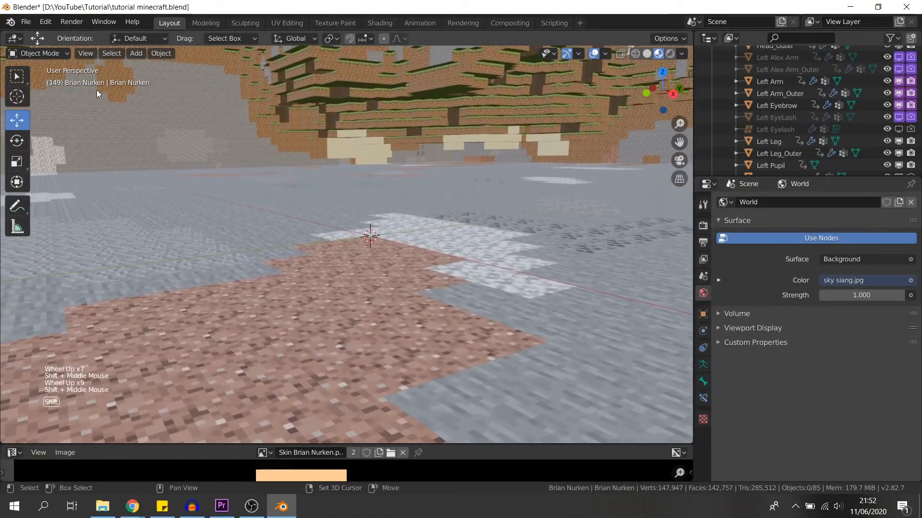
pyautogui.scroll(18, 788, 105)
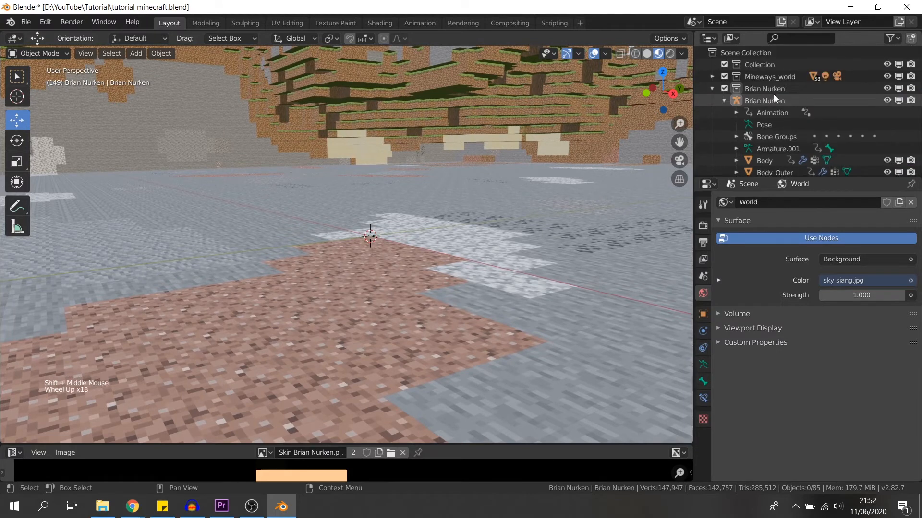
# Step: Collapse Brian Nurken and add a new collection, Karakter2, under Scene Collection
pyautogui.click(711, 88)
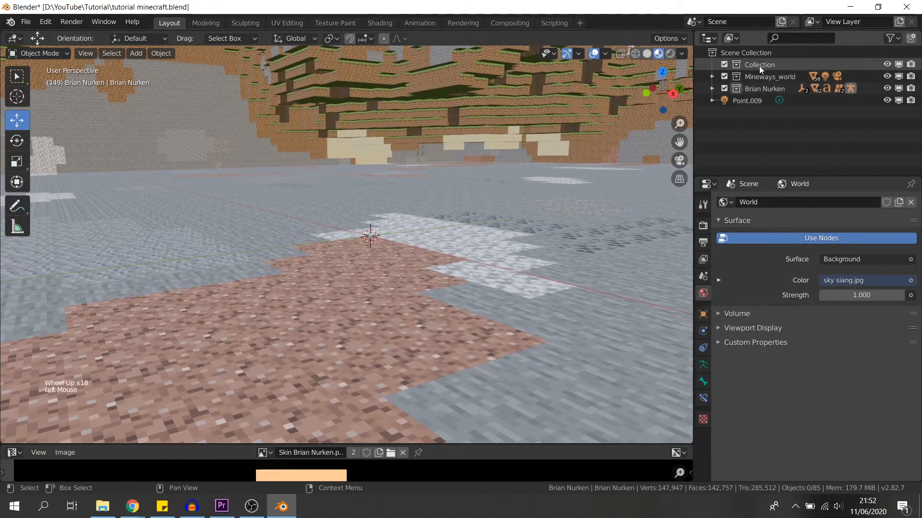
pyautogui.click(763, 53)
pyautogui.rightClick(763, 53)
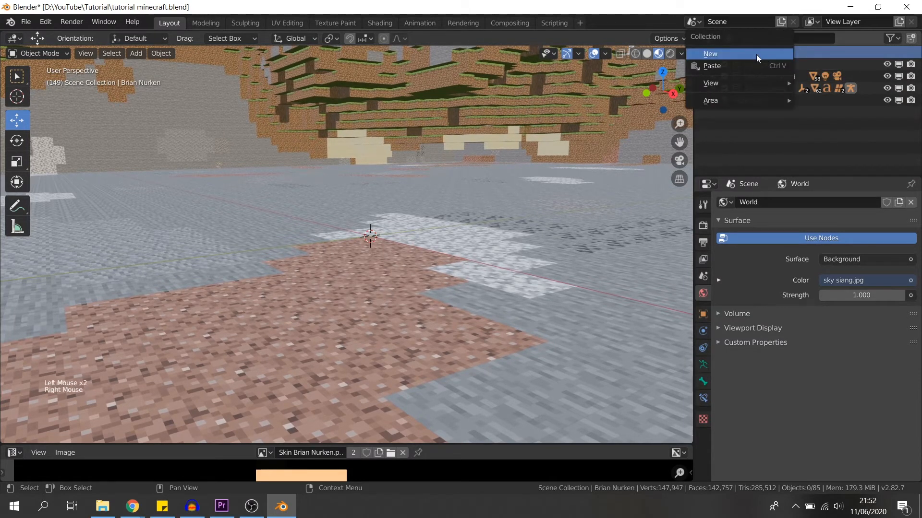
pyautogui.click(756, 53)
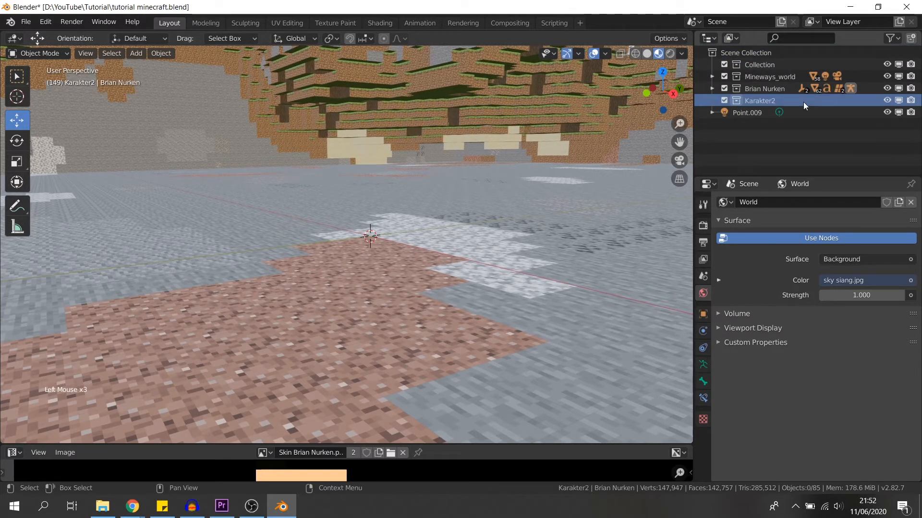
pyautogui.click(674, 444)
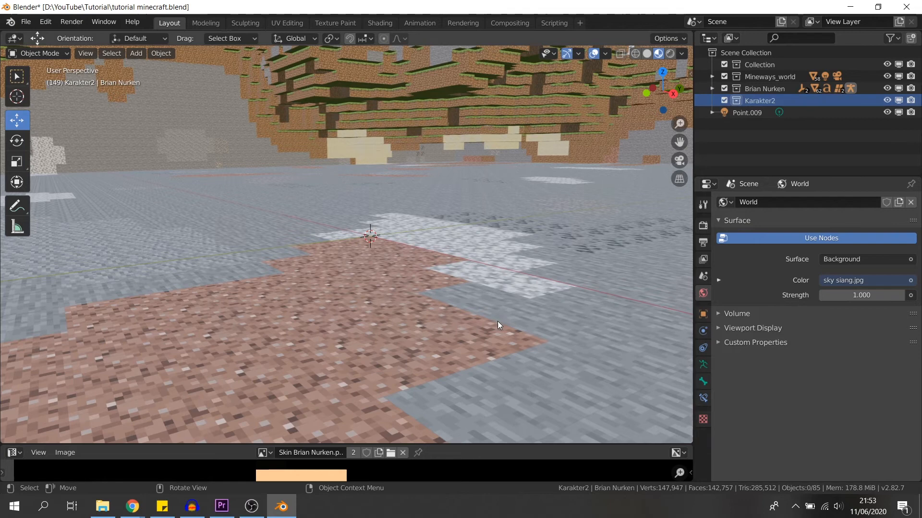
# Step: Put the MPV1 rig in Pose Mode and test-rotate its arm and chest bones
pyautogui.click(375, 201)
pyautogui.click(61, 53)
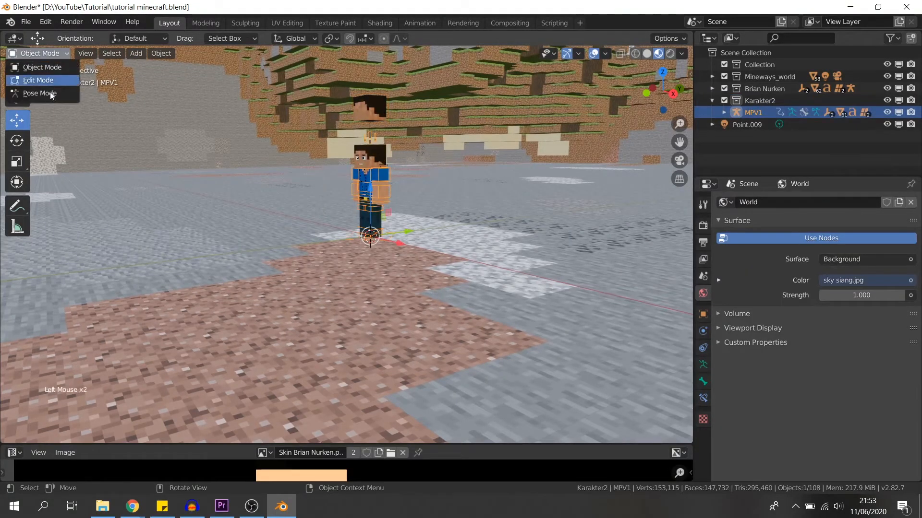
pyautogui.click(46, 96)
pyautogui.click(374, 181)
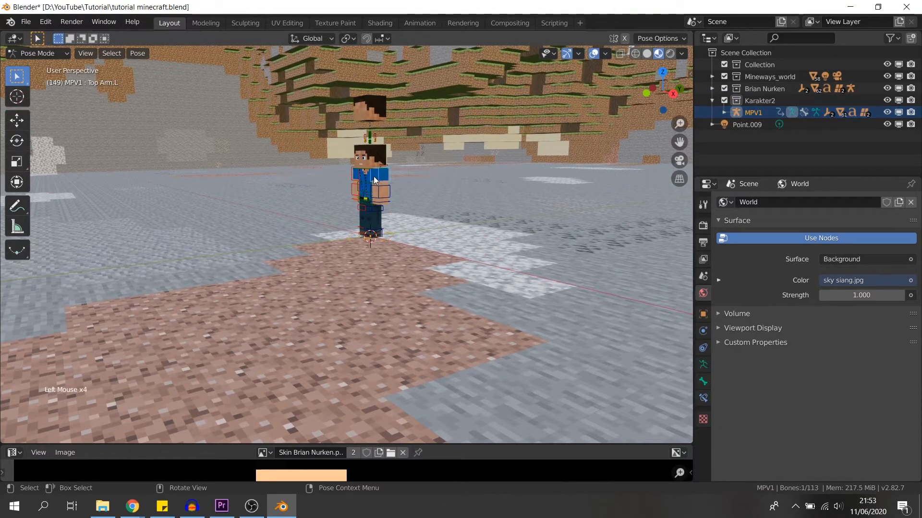
pyautogui.click(364, 177)
pyautogui.press('f')
pyautogui.moveTo(364, 176); pyautogui.dragTo(367, 177, button='middle')
pyautogui.scroll(-4, 379, 195)
pyautogui.keyDown('shift'); pyautogui.moveTo(389, 209); pyautogui.dragTo(404, 269, button='middle'); pyautogui.keyUp('shift')
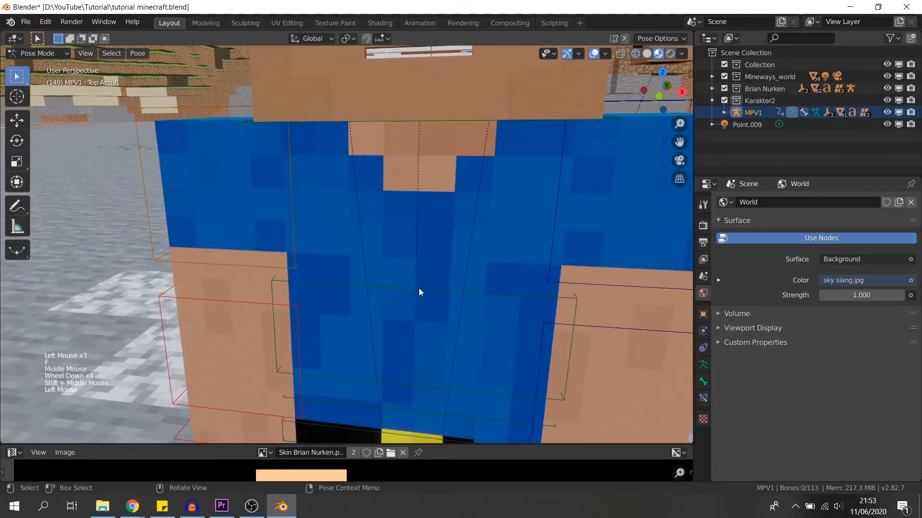
pyautogui.click(419, 288)
pyautogui.scroll(-4, 432, 283)
pyautogui.press('r')
pyautogui.scroll(-1, 470, 172)
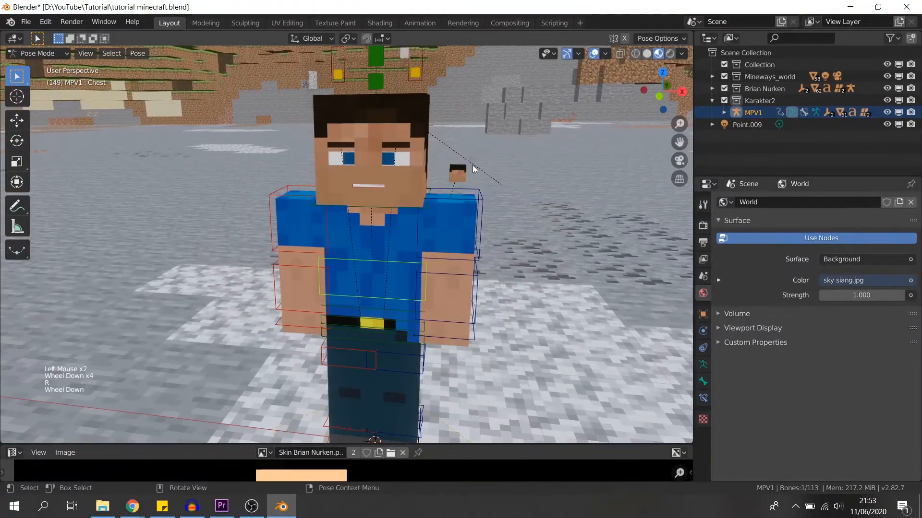
# Step: Move the face bones and pupil control, then undo the bone edits
pyautogui.moveTo(425, 109); pyautogui.dragTo(424, 128, button='middle')
pyautogui.press('g')
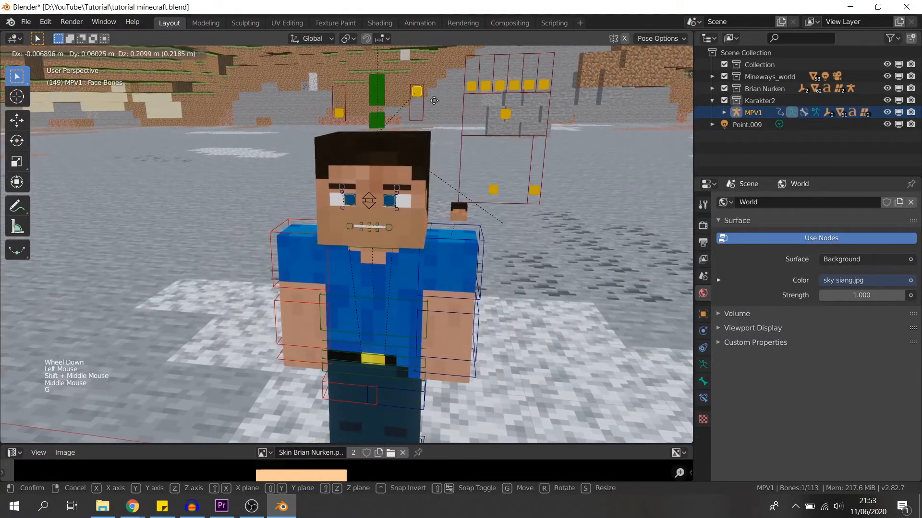
pyautogui.click(422, 257)
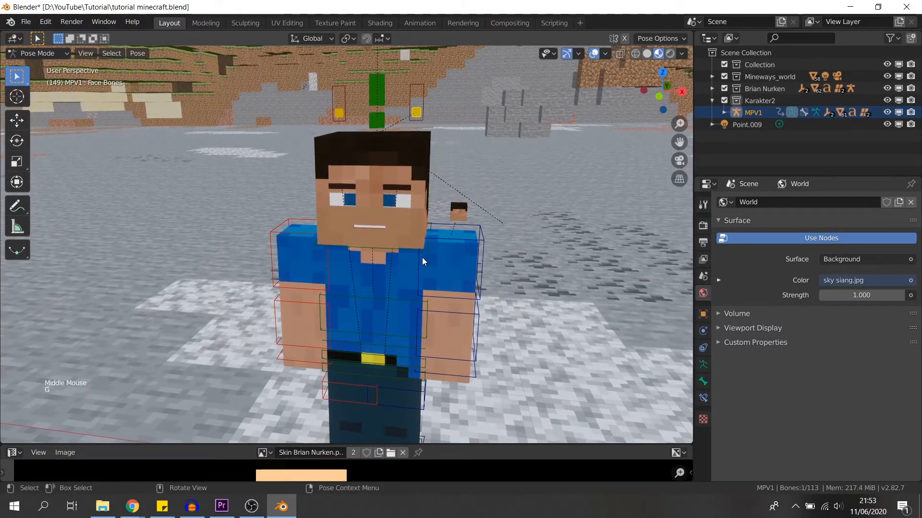
pyautogui.scroll(-3, 422, 258)
pyautogui.moveTo(422, 257)
pyautogui.mouseDown(button='middle')
pyautogui.moveTo(434, 230)
pyautogui.moveTo(434, 244)
pyautogui.mouseUp(button='middle')
pyautogui.press('g')
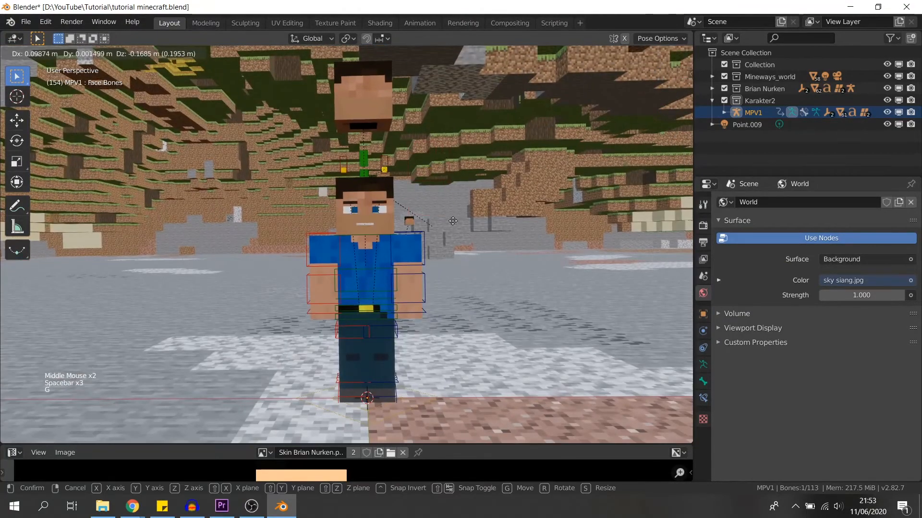
pyautogui.press('g')
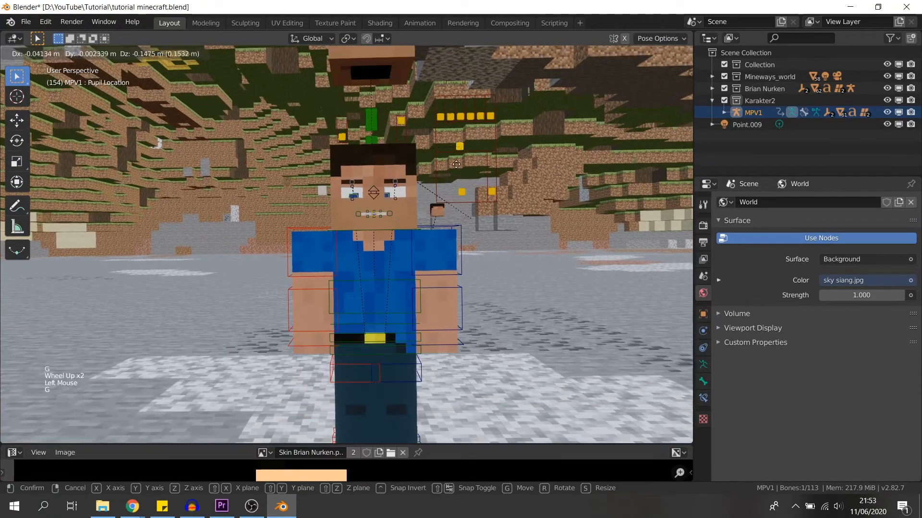
pyautogui.click(404, 130)
pyautogui.moveTo(404, 129); pyautogui.dragTo(301, 185, button='middle')
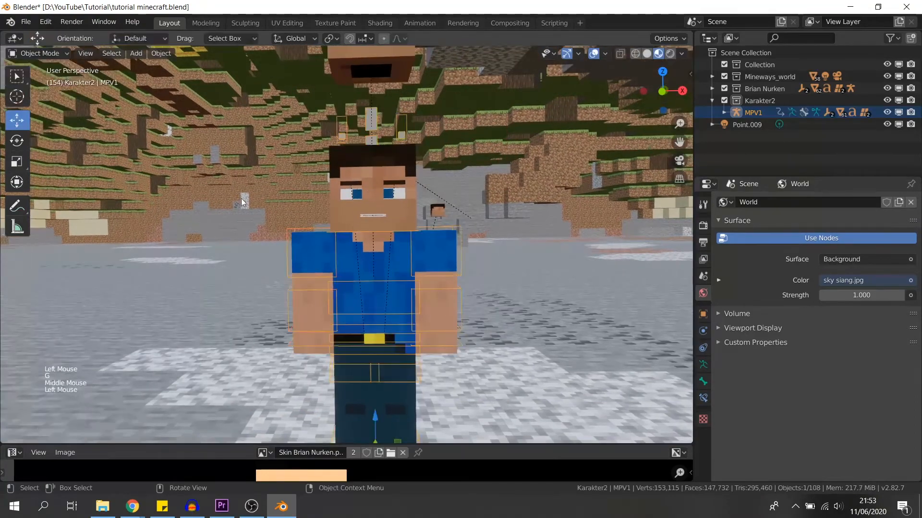
pyautogui.scroll(-1, 414, 269)
pyautogui.hotkey('ctrl', 'z')
pyautogui.hotkey('ctrl', 'z')
pyautogui.hotkey('ctrl', 'z')
pyautogui.hotkey('ctrl', 'z')
pyautogui.hotkey('ctrl', 'z')
pyautogui.hotkey('ctrl', 'z')
pyautogui.hotkey('ctrl', 'z')
pyautogui.hotkey('ctrl', 'z')
pyautogui.hotkey('ctrl', 'z')
pyautogui.hotkey('ctrl', 'z')
pyautogui.hotkey('ctrl', 'z')
pyautogui.hotkey('ctrl', 'z')
pyautogui.hotkey('ctrl', 'z')
pyautogui.hotkey('ctrl', 'z')
pyautogui.hotkey('ctrl', 'z')
pyautogui.hotkey('ctrl', 'z')
pyautogui.hotkey('ctrl', 'z')
pyautogui.hotkey('ctrl', 'z')
pyautogui.hotkey('ctrl', 'z')
pyautogui.hotkey('ctrl', 'z')
pyautogui.hotkey('ctrl', 'z')
pyautogui.hotkey('ctrl', 'z')
pyautogui.hotkey('ctrl', 'z')
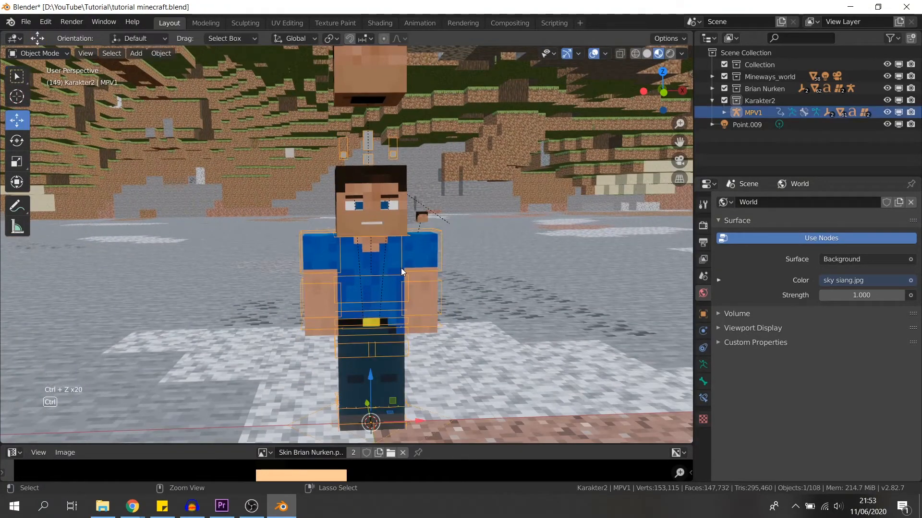
pyautogui.scroll(-2, 390, 272)
# Step: Append all entries from the MPV1 file into the new collection
pyautogui.click(762, 102)
pyautogui.click(26, 21)
pyautogui.click(69, 154)
pyautogui.press('a')
pyautogui.click(635, 437)
# Step: Test-rotate the appended rig's chest bone in Pose Mode, then undo back
pyautogui.click(386, 293)
pyautogui.click(39, 53)
pyautogui.click(38, 90)
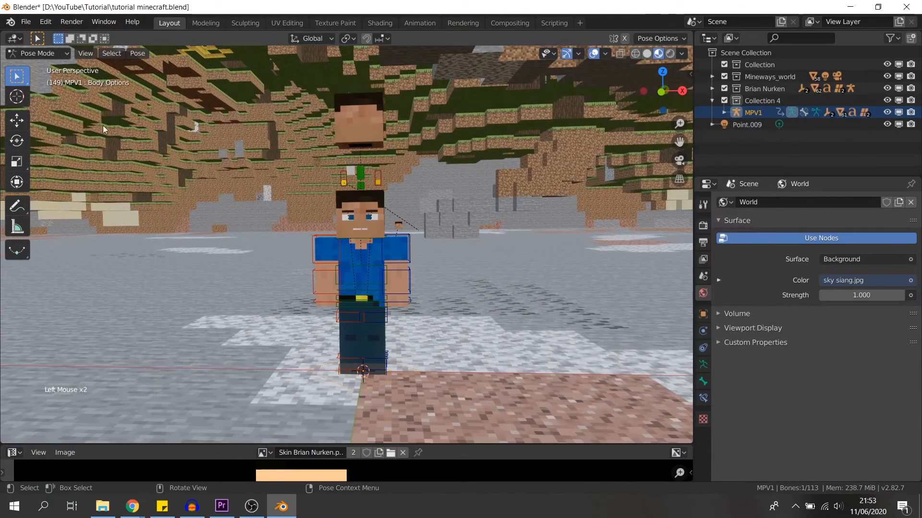
pyautogui.click(387, 281)
pyautogui.press('r')
pyautogui.rightClick(450, 331)
pyautogui.moveTo(450, 336); pyautogui.dragTo(443, 298, button='middle')
pyautogui.hotkey('ctrl', 'z')
pyautogui.hotkey('ctrl', 'z')
pyautogui.hotkey('ctrl', 'z')
# Step: Append all the MPV1 character objects from the file again
pyautogui.click(26, 22)
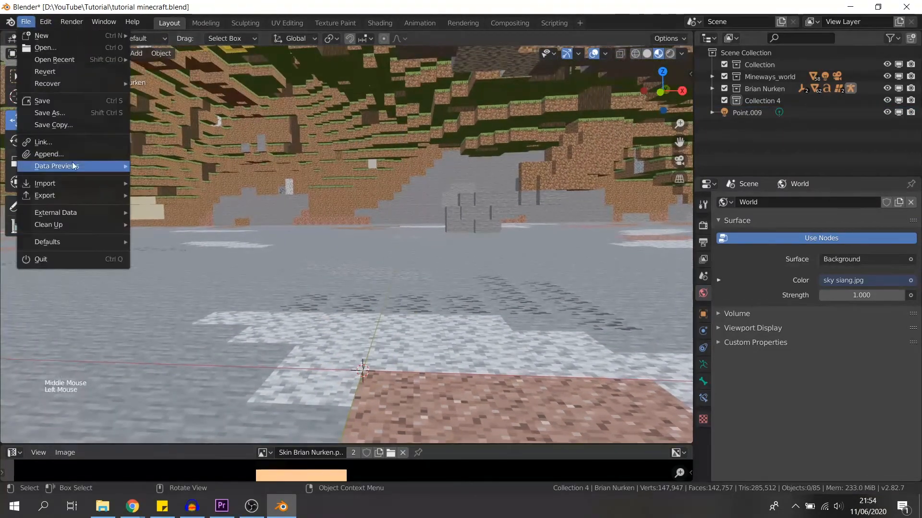
pyautogui.click(70, 154)
pyautogui.press('a')
pyautogui.click(622, 441)
# Step: Test-rotate the new rig and its body and head bones, then return to Object Mode
pyautogui.click(395, 244)
pyautogui.click(402, 237)
pyautogui.press('r')
pyautogui.rightClick(468, 192)
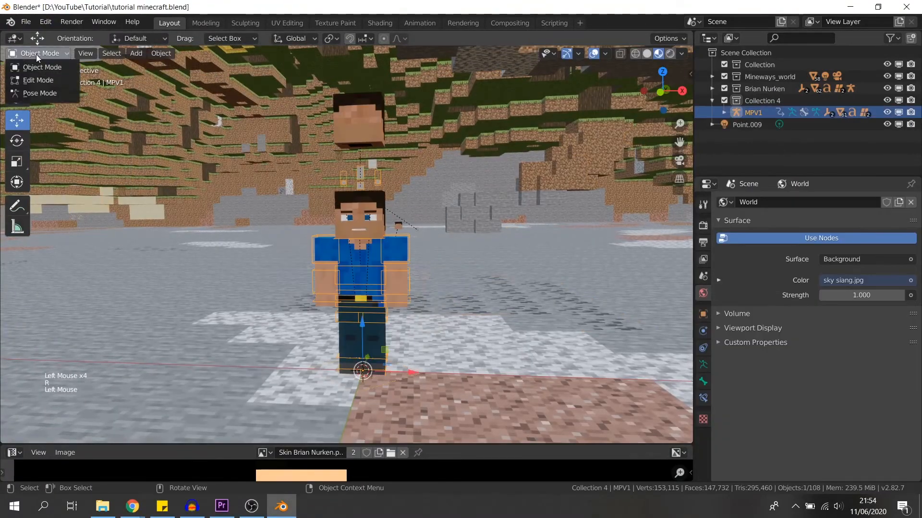
pyautogui.click(36, 54)
pyautogui.click(38, 90)
pyautogui.click(361, 262)
pyautogui.press('r')
pyautogui.press('r')
pyautogui.rightClick(425, 259)
pyautogui.click(376, 240)
pyautogui.press('r')
pyautogui.press('r')
pyautogui.press('Escape')
pyautogui.click(36, 53)
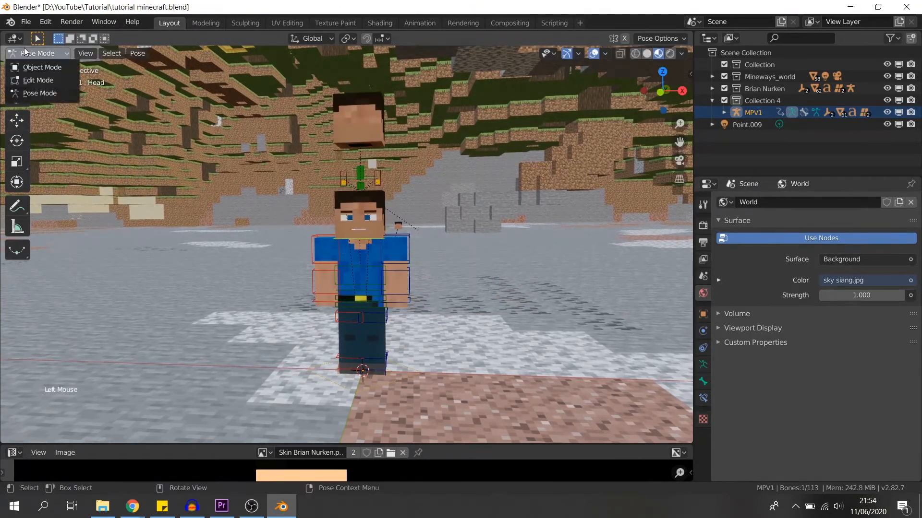
pyautogui.click(38, 64)
# Step: Deselect everything, pan toward the village, and replay the narration near the 9:20 mark
pyautogui.hotkey('alt', 'a')
pyautogui.scroll(-7, 523, 180)
pyautogui.keyDown('shift'); pyautogui.moveTo(510, 235); pyautogui.dragTo(470, 336, button='middle'); pyautogui.keyUp('shift')
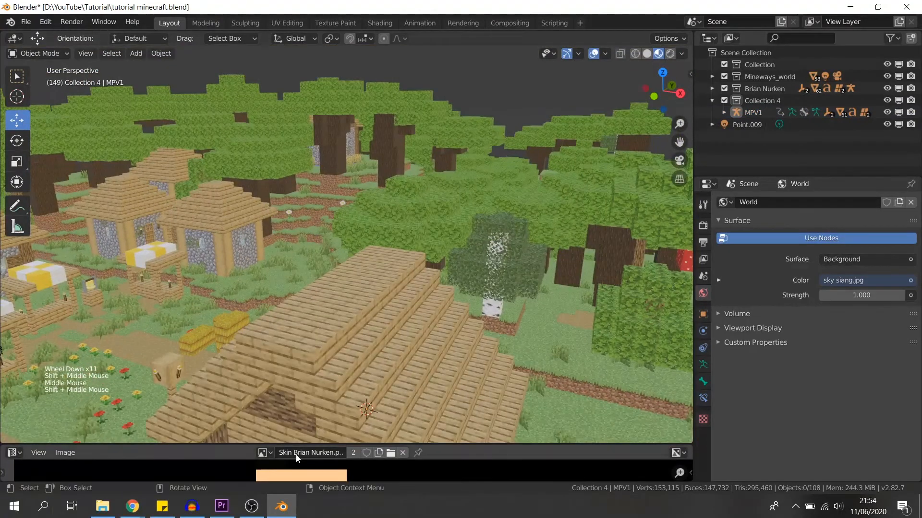
pyautogui.click(222, 506)
pyautogui.click(629, 310)
pyautogui.press('space')
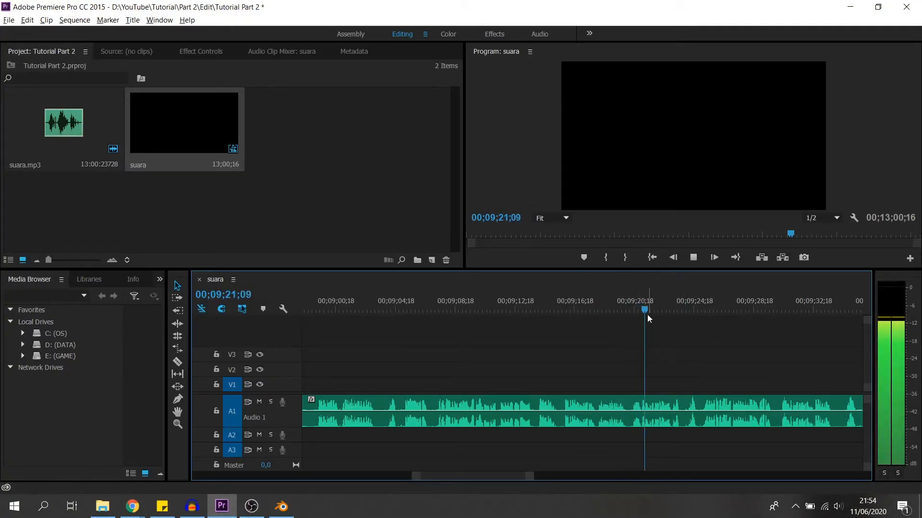
pyautogui.click(291, 506)
pyautogui.hotkey('shift', '`')
# Step: Walk the view toward the lying character and align the camera to it
pyautogui.press('w')
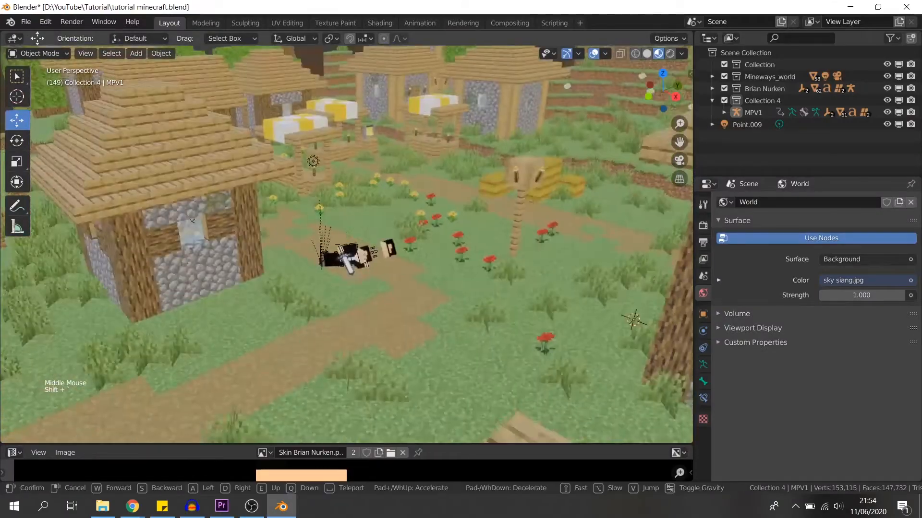
pyautogui.press('s')
pyautogui.press('w')
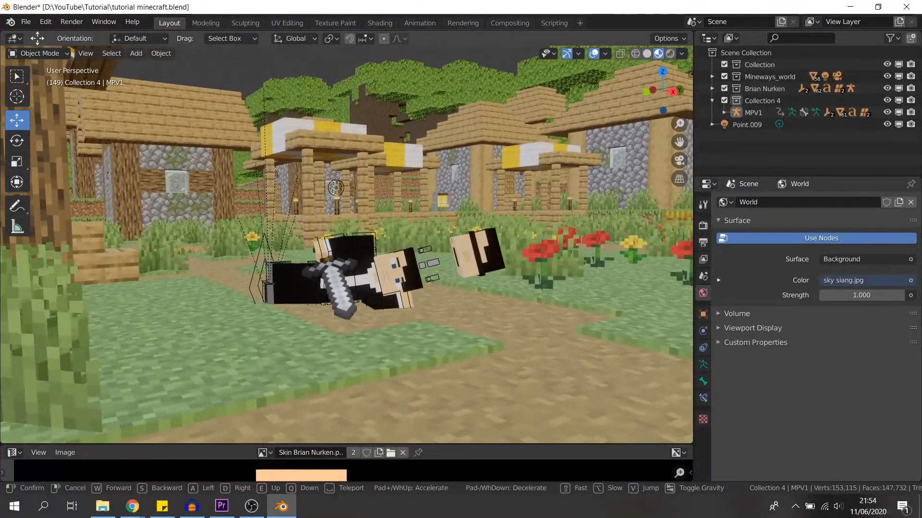
pyautogui.click(346, 244)
pyautogui.press('ctrl+alt+KP_0')
# Step: Walk-reframe the camera closer on the character and switch to rendered shading
pyautogui.hotkey('shift', '`')
pyautogui.press('w')
pyautogui.press('s')
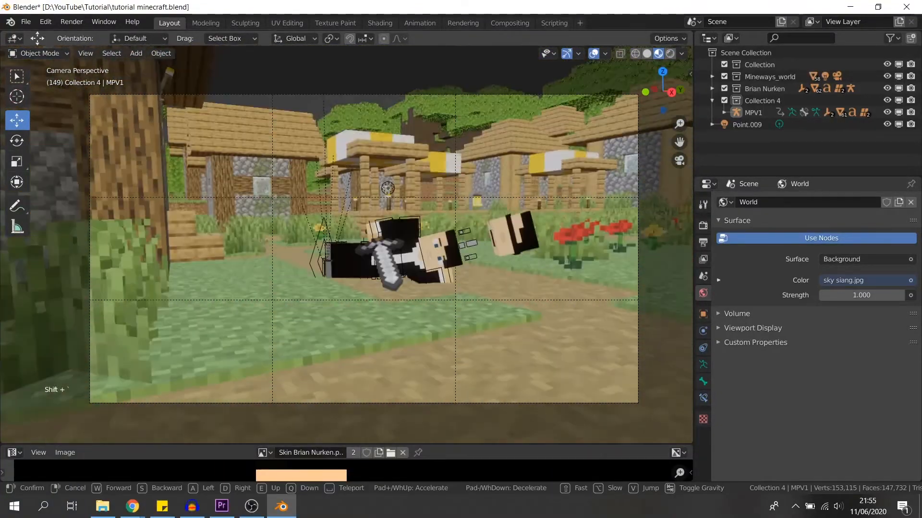
pyautogui.click(347, 244)
pyautogui.moveTo(397, 244); pyautogui.dragTo(403, 244, button='middle')
pyautogui.press('KP_0')
pyautogui.press('z')
pyautogui.click(428, 290)
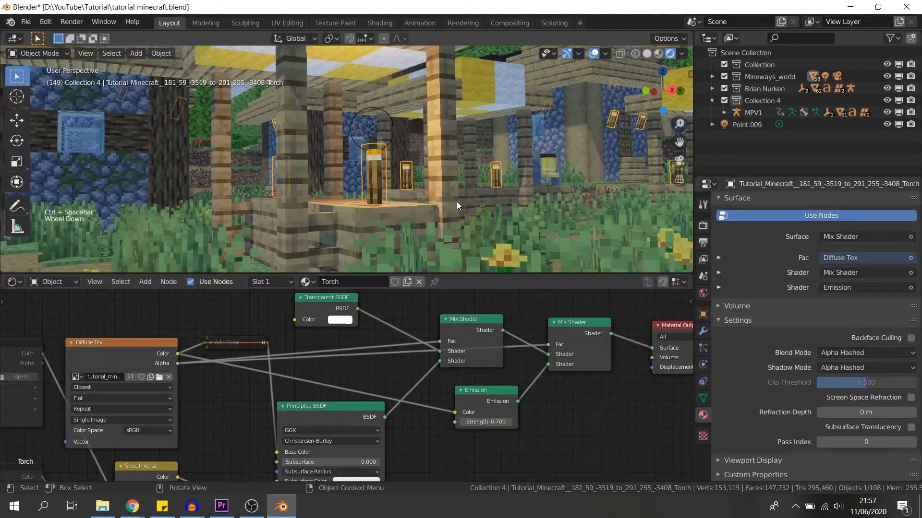
pyautogui.scroll(-1, 457, 201)
pyautogui.scroll(1, 456, 202)
pyautogui.hotkey('shift', '`')
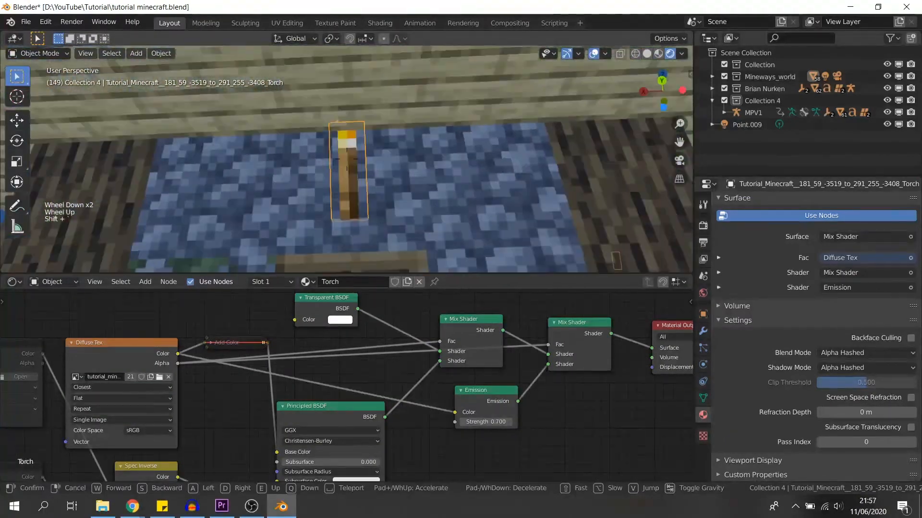
pyautogui.press('w')
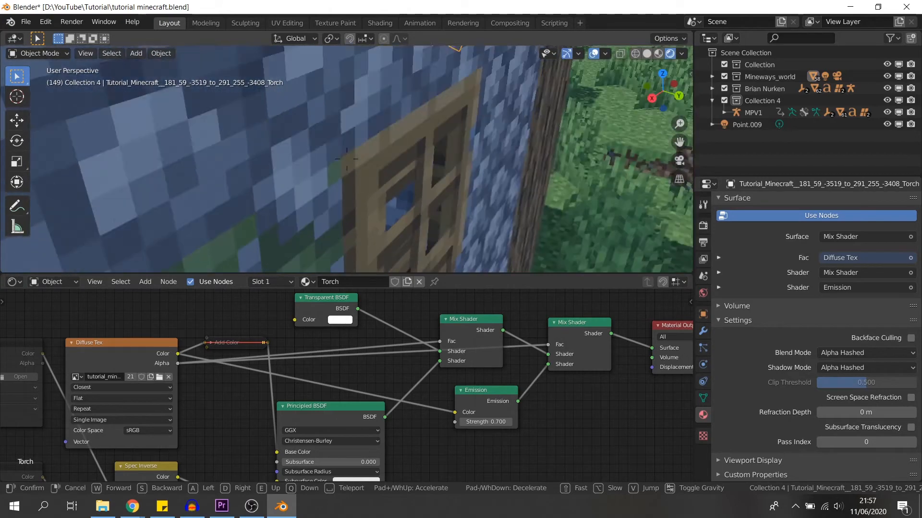
pyautogui.press('s')
pyautogui.press('w')
pyautogui.click(346, 159)
pyautogui.scroll(8, 529, 450)
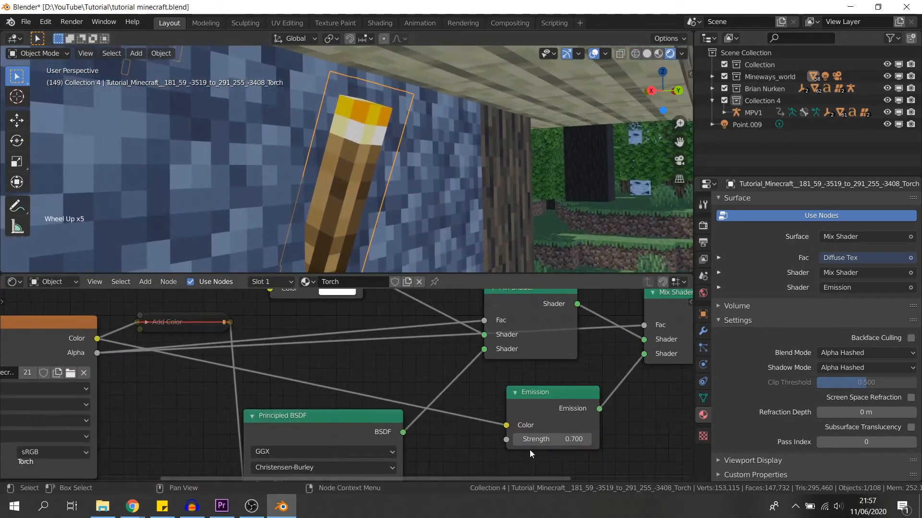
pyautogui.keyDown('shift'); pyautogui.moveTo(528, 450); pyautogui.dragTo(422, 424, button='middle'); pyautogui.keyUp('shift')
pyautogui.moveTo(498, 425); pyautogui.dragTo(522, 416)
pyautogui.scroll(-1, 385, 157)
pyautogui.keyDown('shift'); pyautogui.moveTo(385, 157); pyautogui.dragTo(382, 165, button='middle'); pyautogui.keyUp('shift')
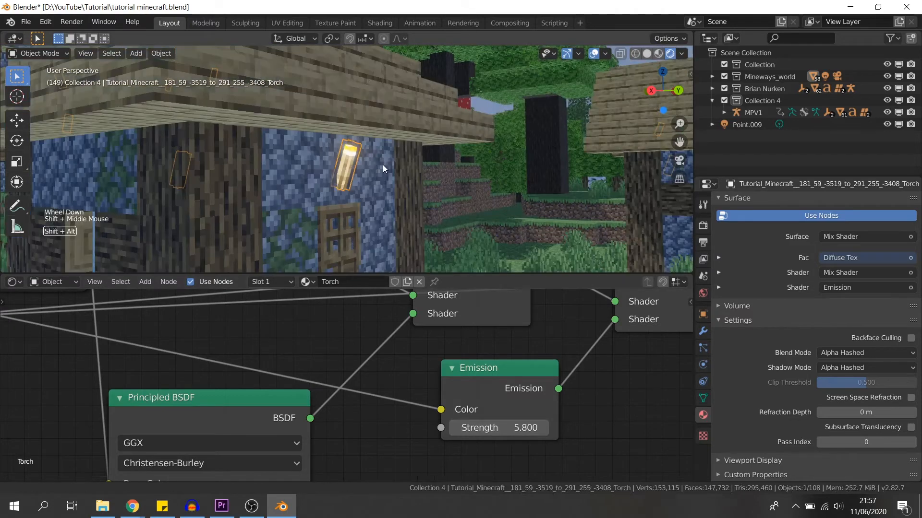
pyautogui.hotkey('shift', '`')
pyautogui.press('w')
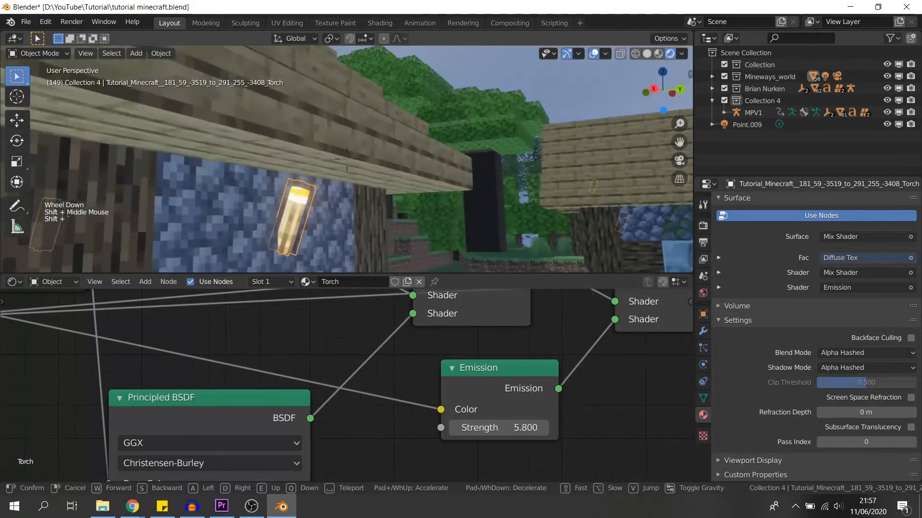
pyautogui.click(347, 159)
pyautogui.click(499, 427)
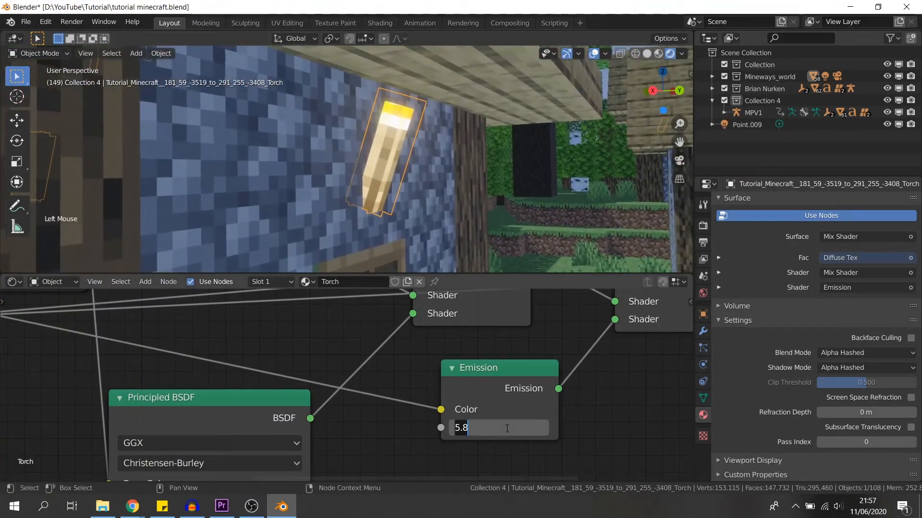
pyautogui.write('1')
pyautogui.press('Return')
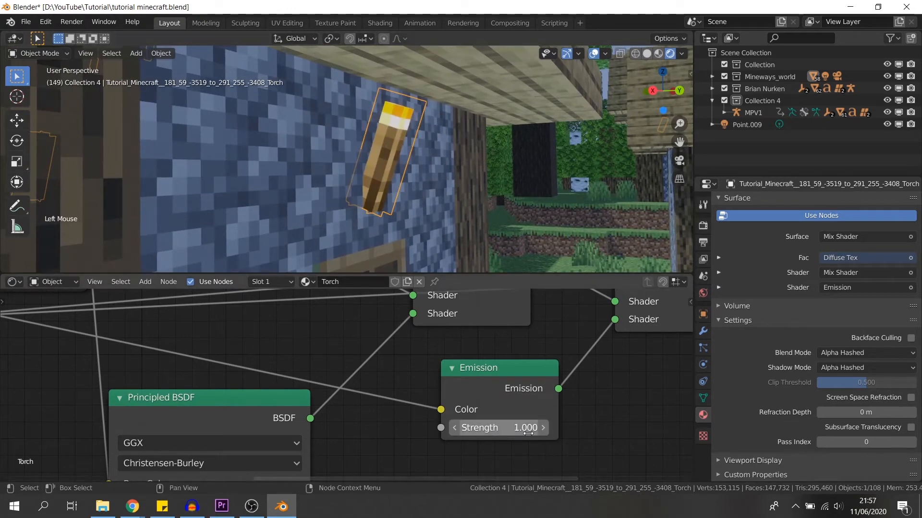
pyautogui.click(528, 433)
pyautogui.write('.7')
pyautogui.press('Return')
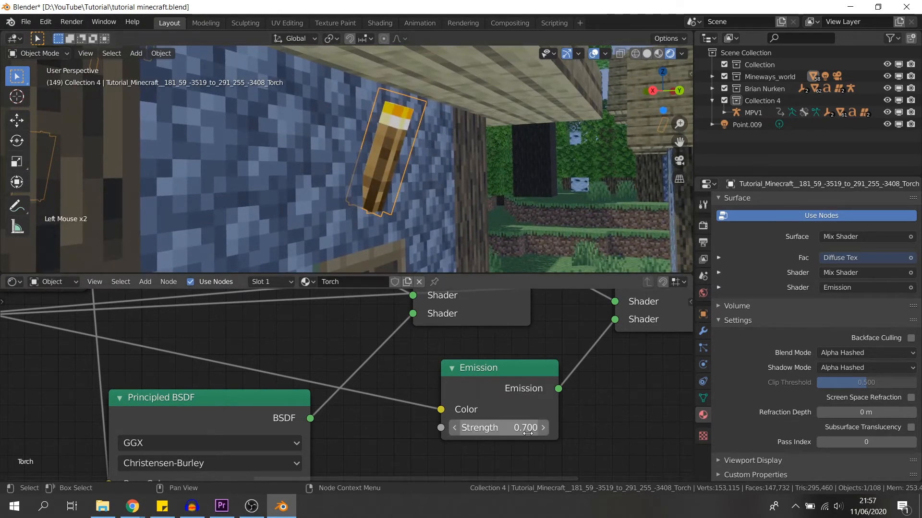
pyautogui.scroll(-3, 586, 378)
pyautogui.keyDown('shift'); pyautogui.moveTo(629, 405); pyautogui.dragTo(619, 412, button='middle'); pyautogui.keyUp('shift')
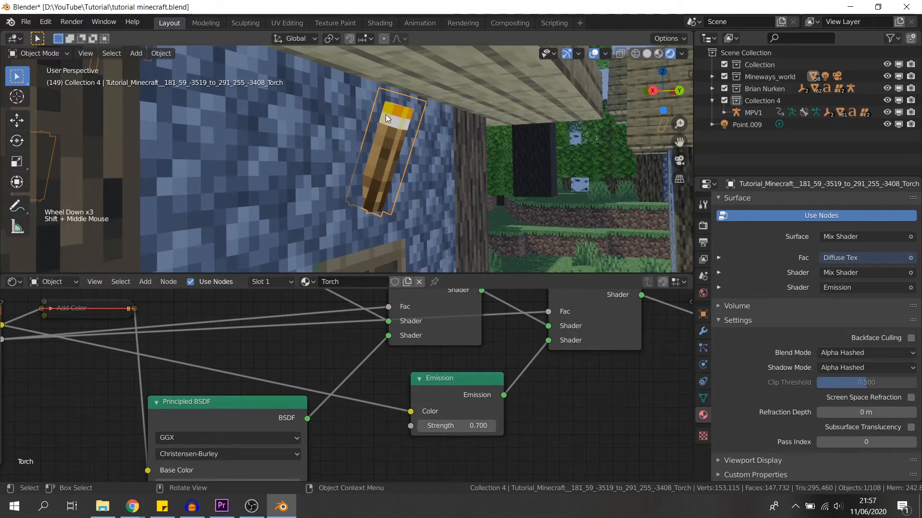
# Step: Snap the 3D cursor to the wall torch's top face
pyautogui.press('Tab')
pyautogui.click(400, 107)
pyautogui.click(400, 106)
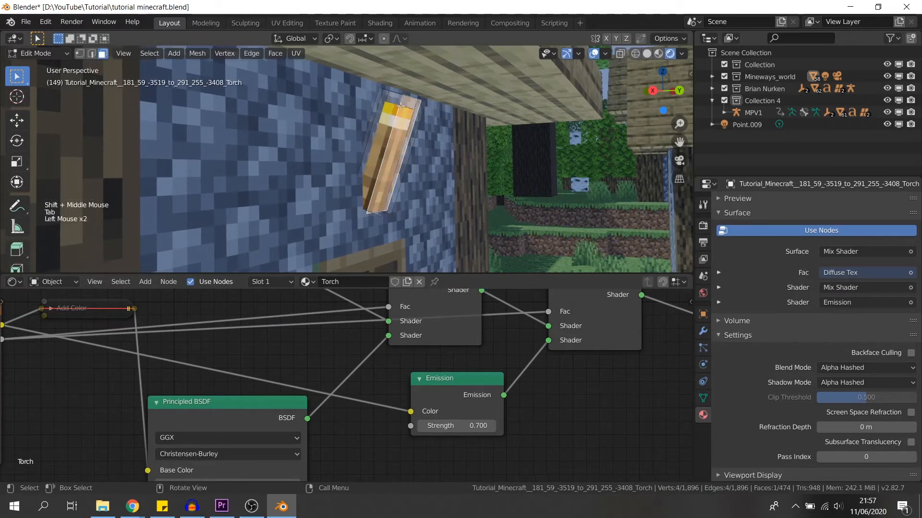
pyautogui.hotkey('shift', 's')
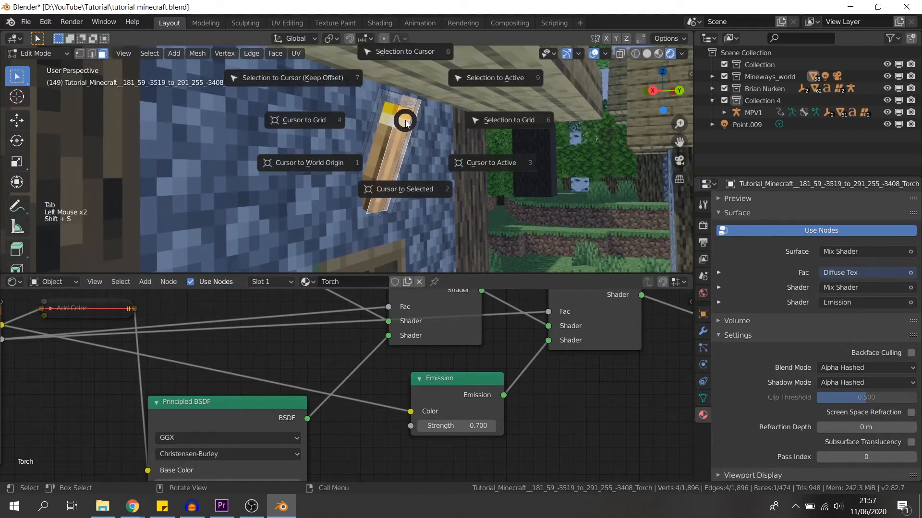
pyautogui.click(412, 177)
pyautogui.press('Tab')
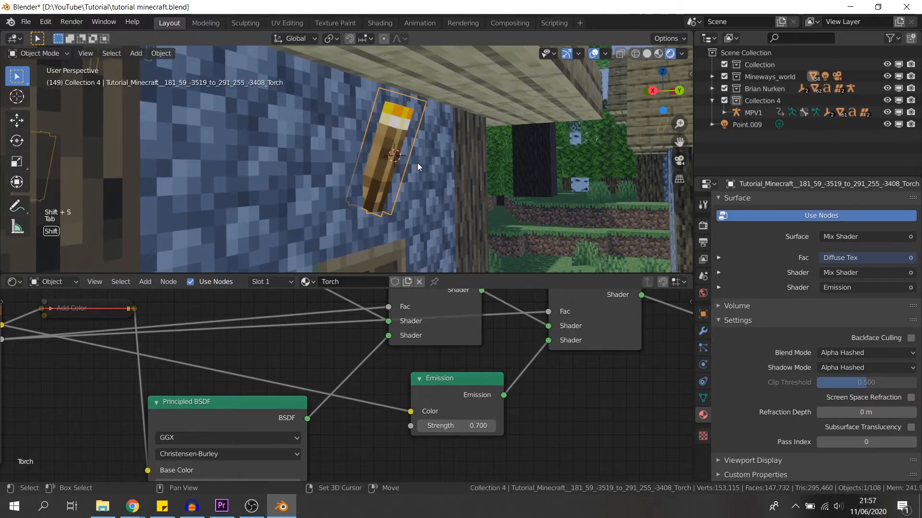
# Step: Add a point light at the torch and move it into position
pyautogui.hotkey('shift', 'a')
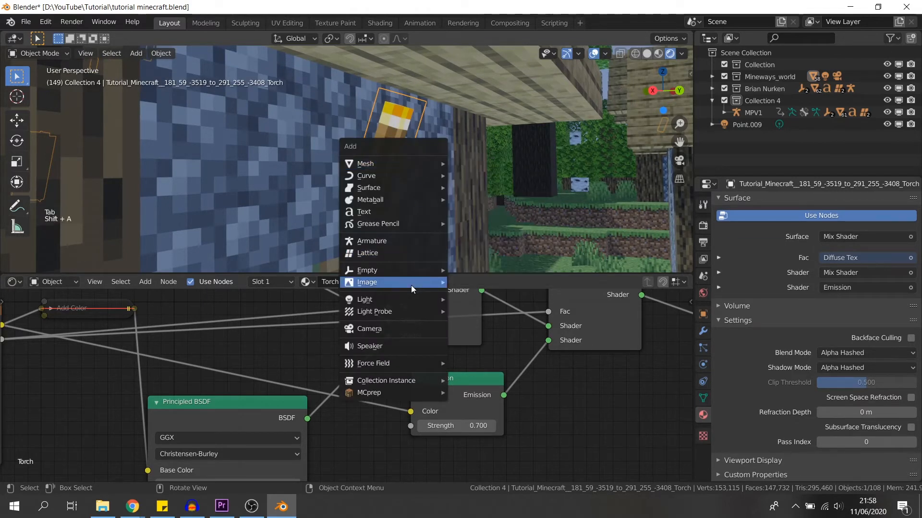
pyautogui.moveTo(409, 299)
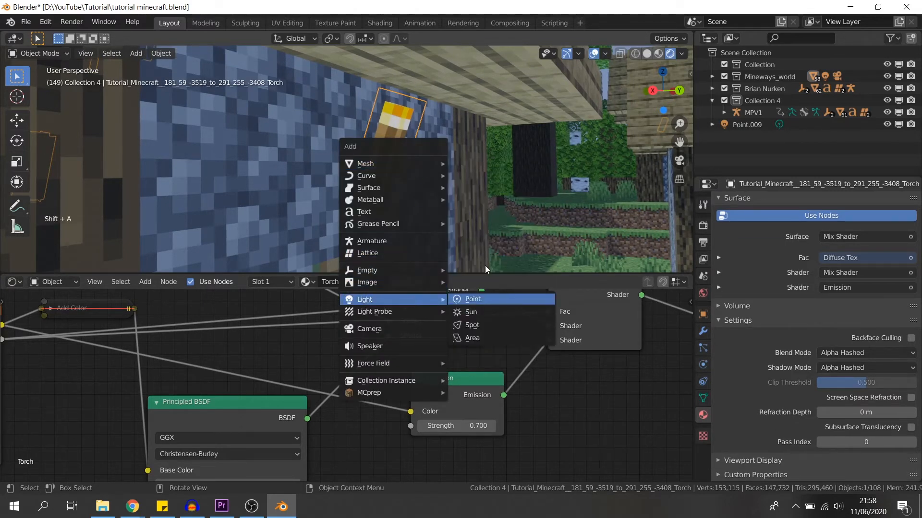
pyautogui.click(473, 301)
pyautogui.press('g')
pyautogui.click(482, 160)
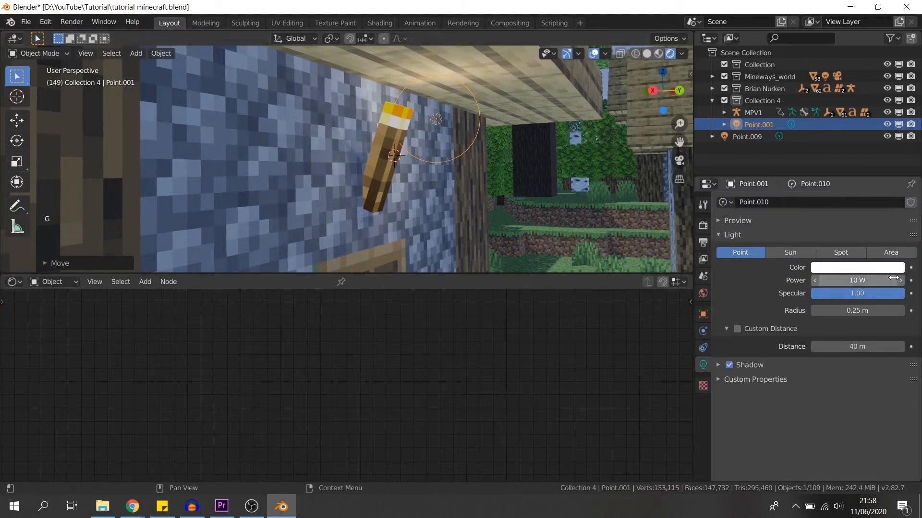
# Step: Set the point light's power to 100 W and its colour to orange
pyautogui.click(877, 283)
pyautogui.write('100')
pyautogui.press('Return')
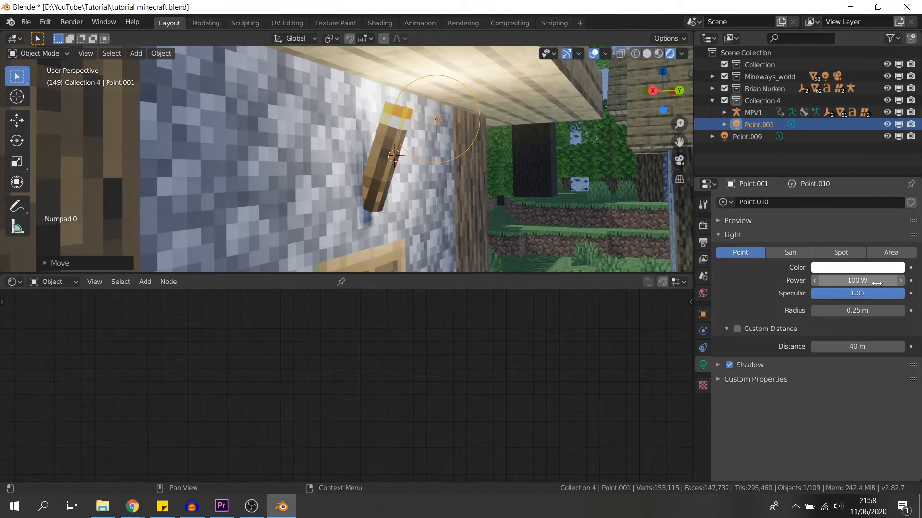
pyautogui.click(851, 267)
pyautogui.click(824, 174)
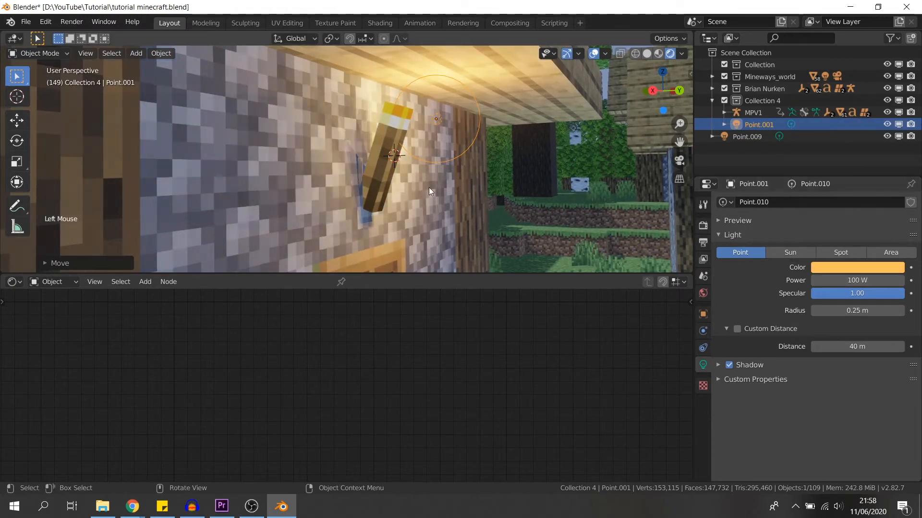
# Step: Reposition the light beside the torch flame and frame it in view
pyautogui.press('g')
pyautogui.press('g')
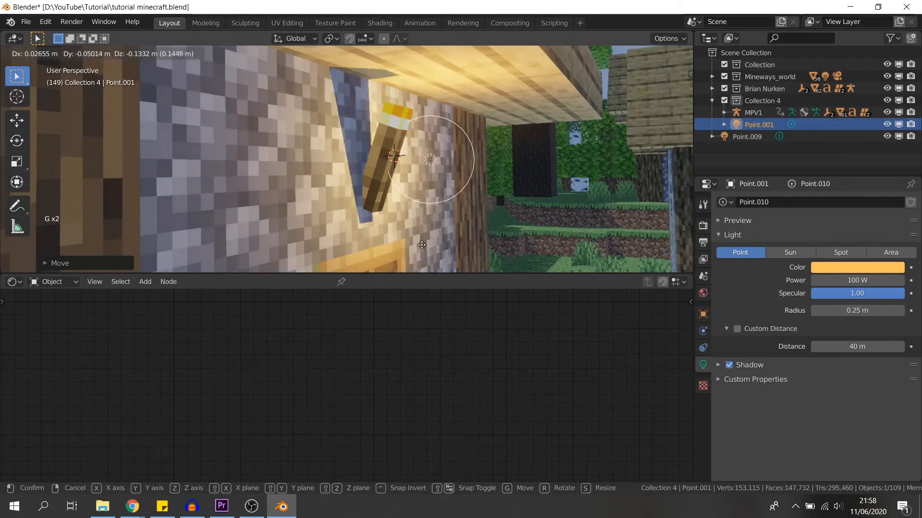
pyautogui.click(402, 188)
pyautogui.press('f')
pyautogui.scroll(-3, 403, 188)
pyautogui.moveTo(402, 189); pyautogui.dragTo(359, 204, button='middle')
# Step: Walk the camera out of the bedroom toward the lying characters, then select it by its frame
pyautogui.scroll(3, 341, 204)
pyautogui.press('g')
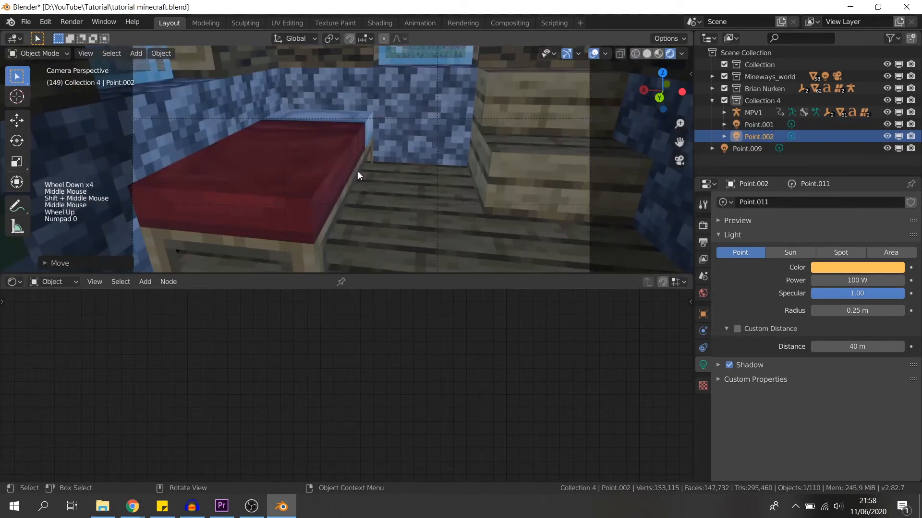
pyautogui.hotkey('shift', '`')
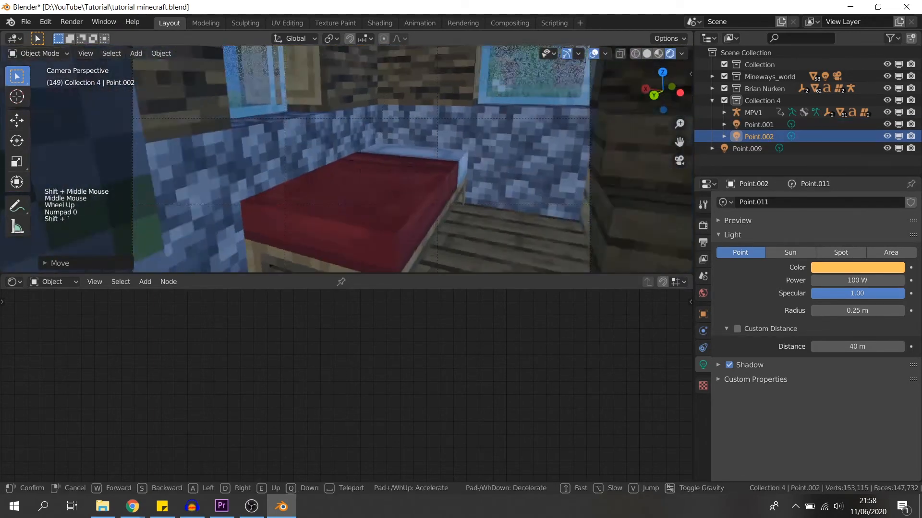
pyautogui.press('w')
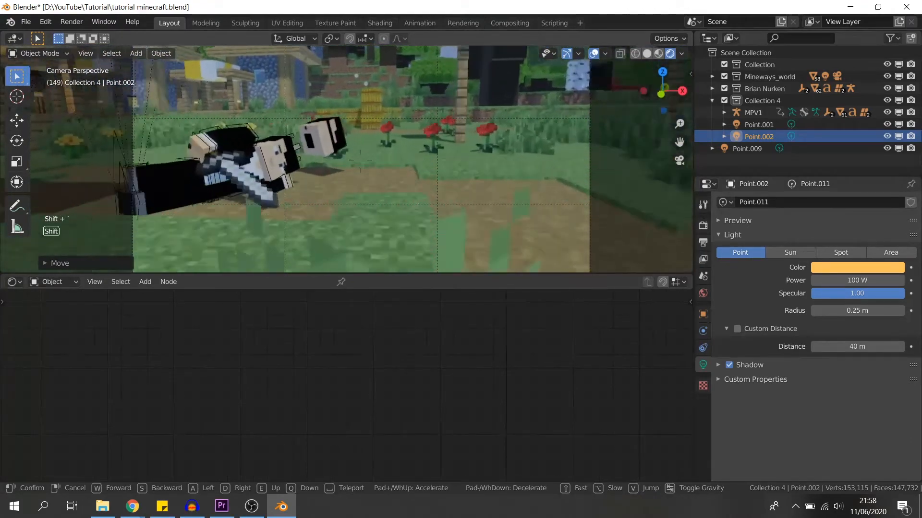
pyautogui.click(346, 160)
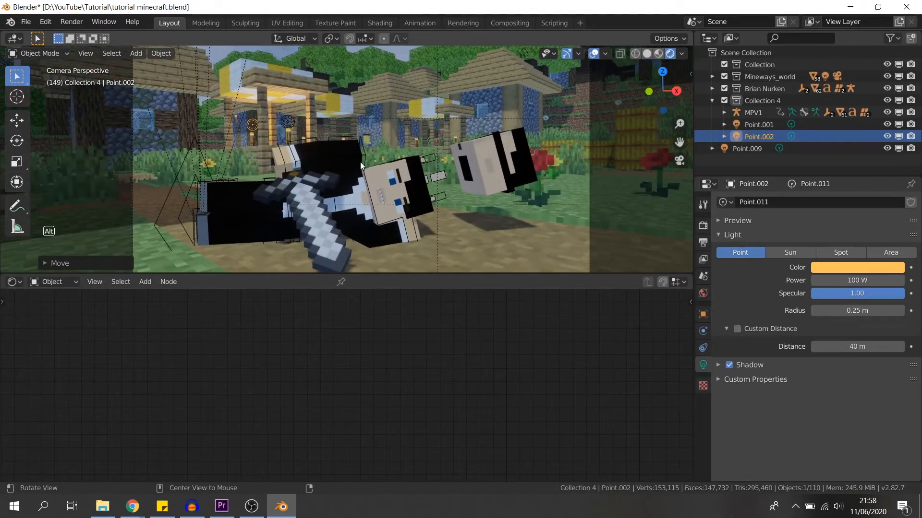
pyautogui.keyDown('alt'); pyautogui.scroll(1, 365, 154); pyautogui.keyUp('alt')
pyautogui.keyDown('alt'); pyautogui.moveTo(365, 155); pyautogui.dragTo(356, 163, button='middle'); pyautogui.keyUp('alt')
pyautogui.press('KP_0')
pyautogui.hotkey('shift', '`')
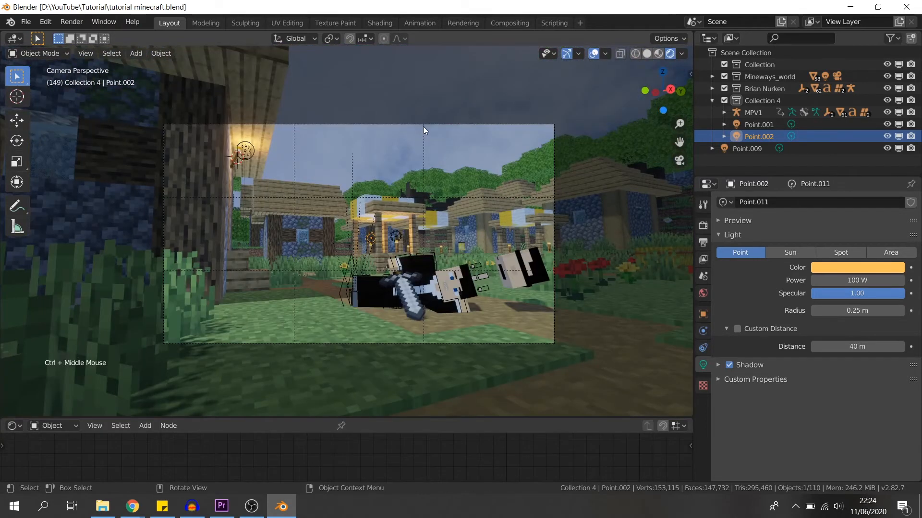
pyautogui.click(422, 126)
pyautogui.keyDown('ctrl'); pyautogui.moveTo(425, 217); pyautogui.dragTo(431, 193, button='middle'); pyautogui.keyUp('ctrl')
# Step: Lower the camera's focal length to 30 mm
pyautogui.click(704, 366)
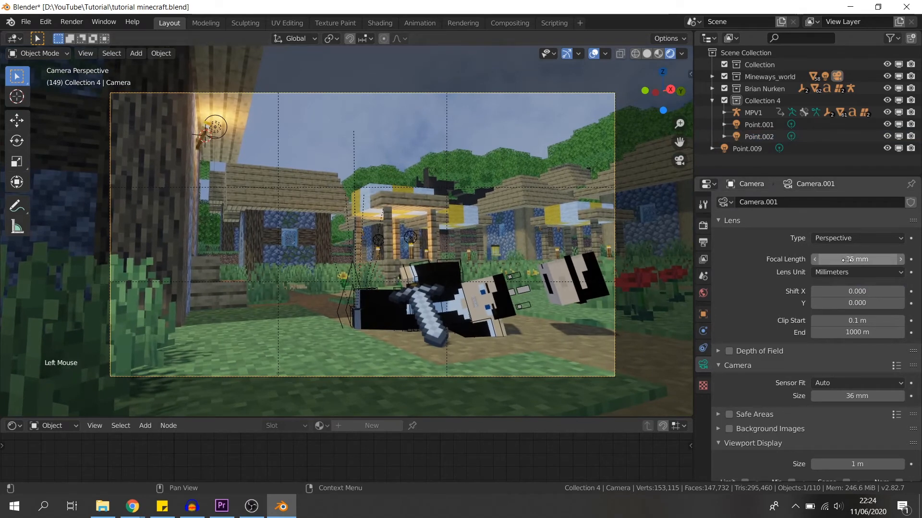
pyautogui.moveTo(857, 259)
pyautogui.mouseDown()
pyautogui.moveTo(826, 259)
pyautogui.moveTo(910, 260)
pyautogui.moveTo(835, 259)
pyautogui.moveTo(846, 259)
pyautogui.mouseUp()
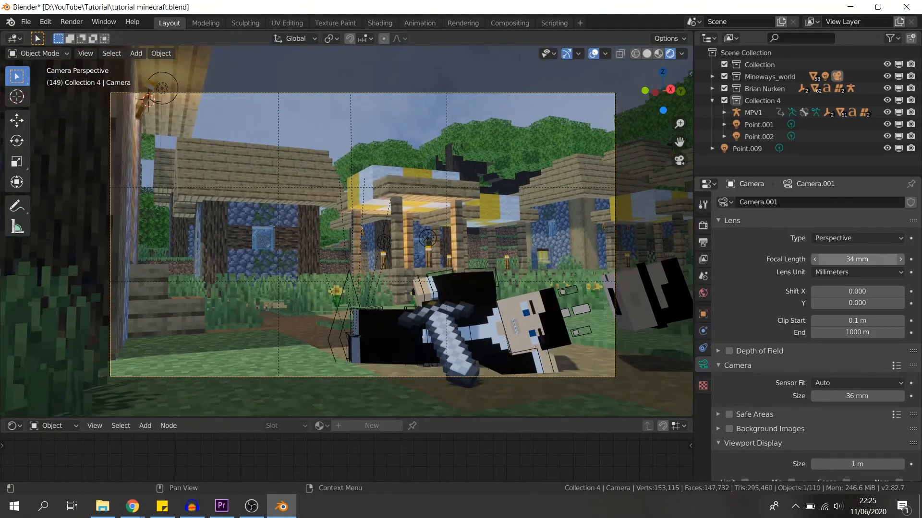
pyautogui.scroll(-4, 732, 278)
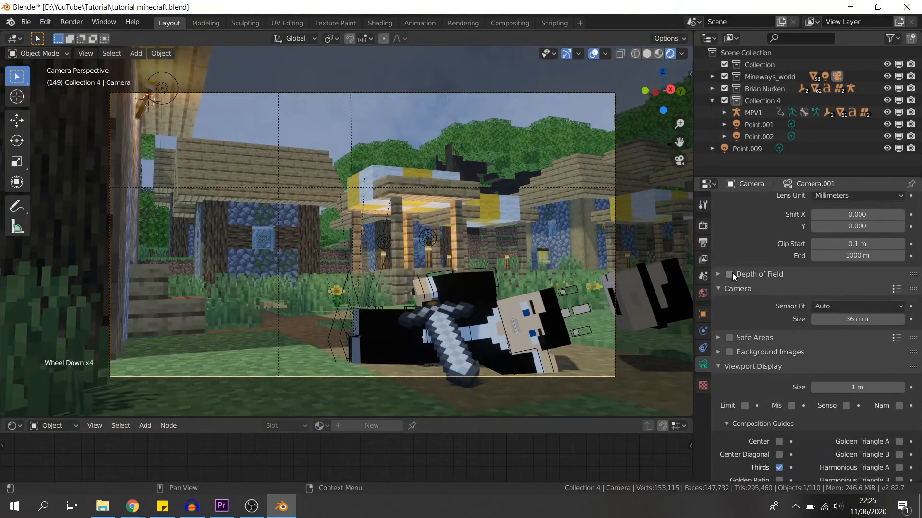
pyautogui.scroll(4, 816, 250)
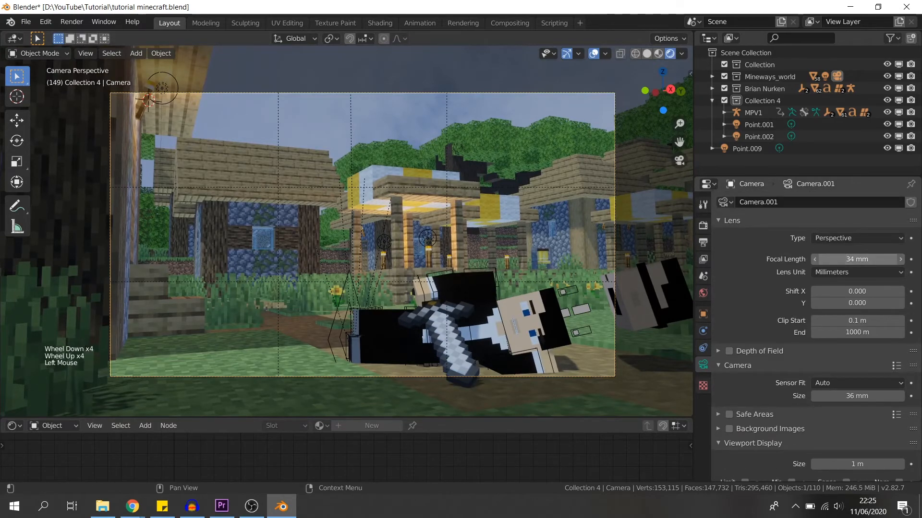
pyautogui.moveTo(846, 259); pyautogui.dragTo(837, 259)
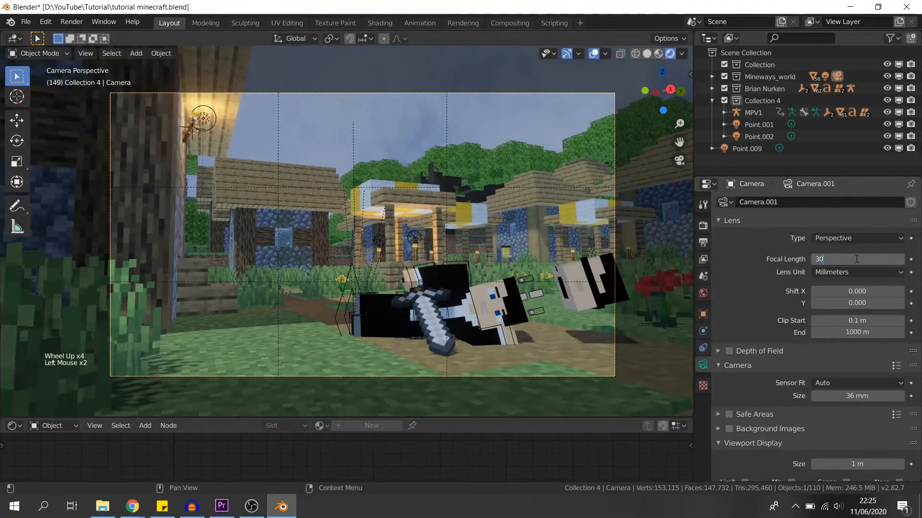
pyautogui.press('Return')
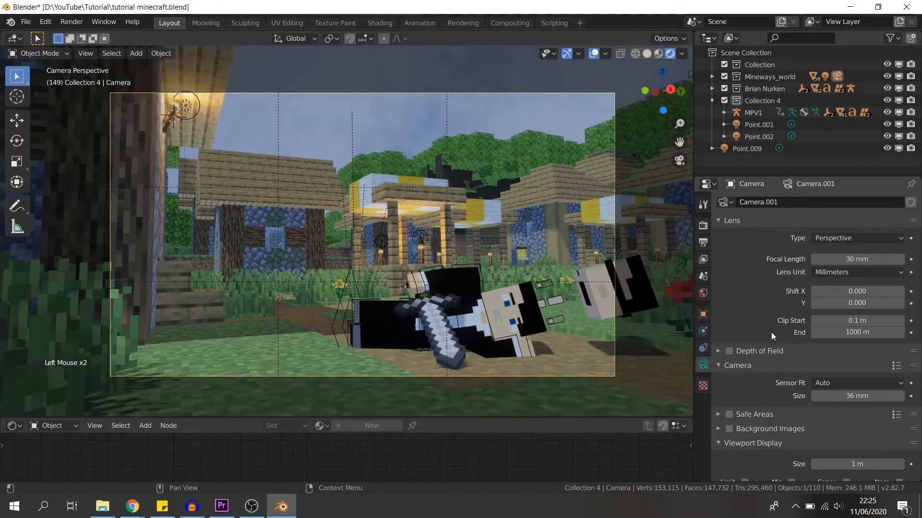
# Step: Toggle the Thirds composition guide off and back on under Viewport Display
pyautogui.scroll(-4, 771, 394)
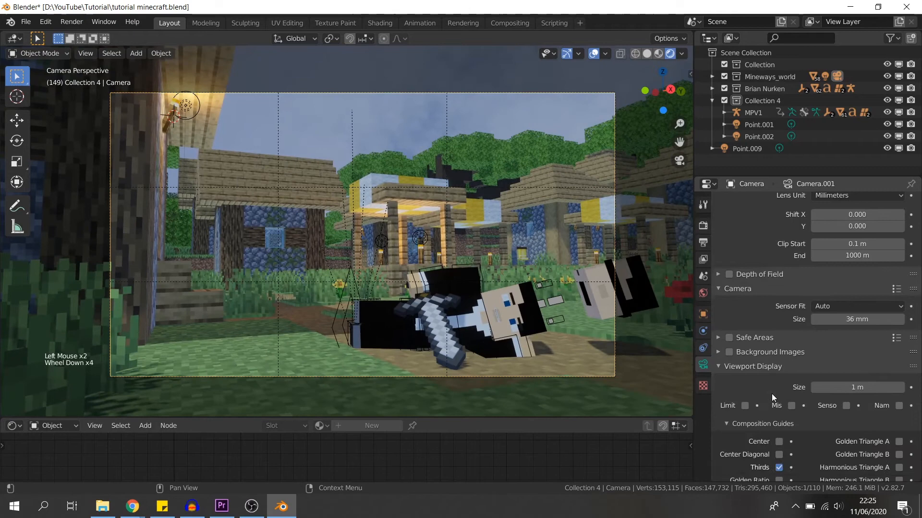
pyautogui.click(757, 368)
pyautogui.click(759, 432)
pyautogui.scroll(-7, 758, 431)
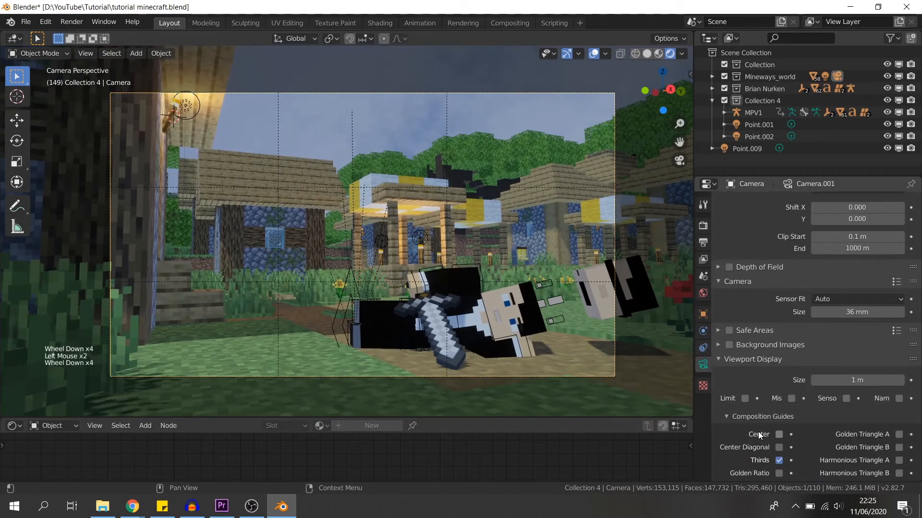
pyautogui.click(757, 363)
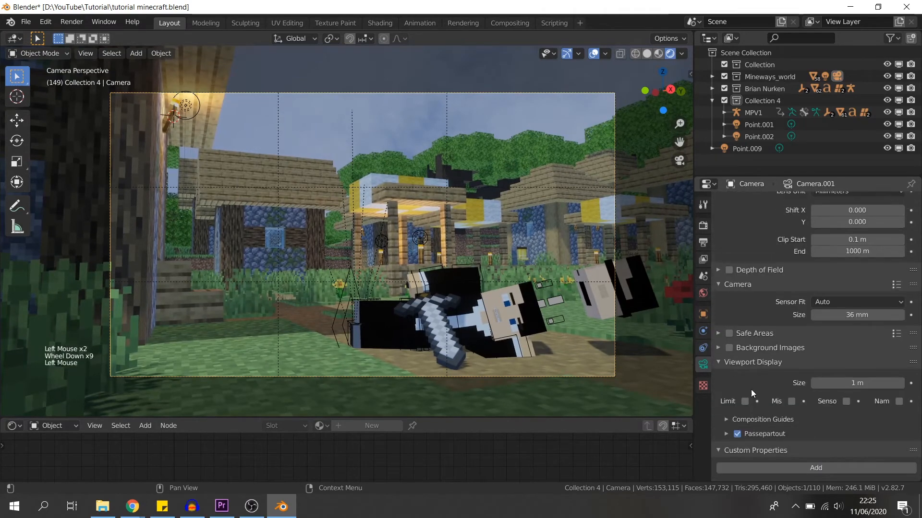
pyautogui.click(753, 430)
pyautogui.scroll(-4, 757, 422)
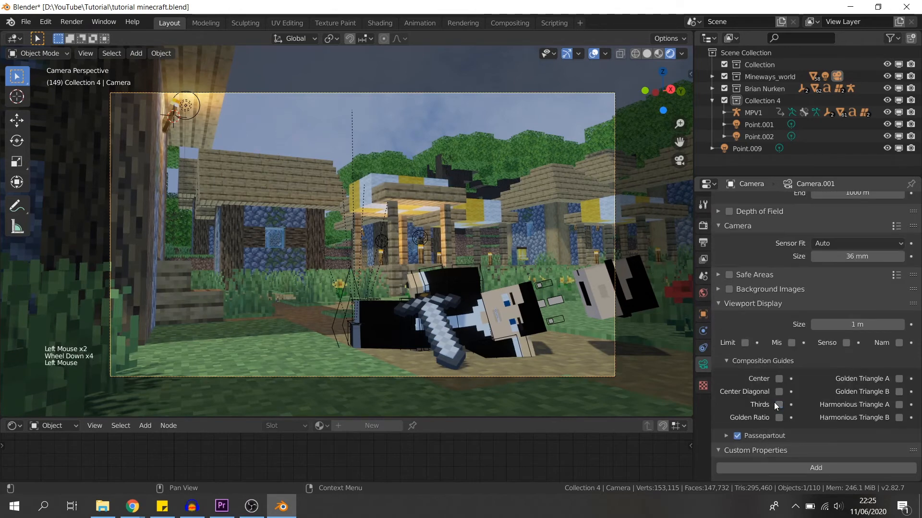
pyautogui.click(899, 379)
pyautogui.click(899, 392)
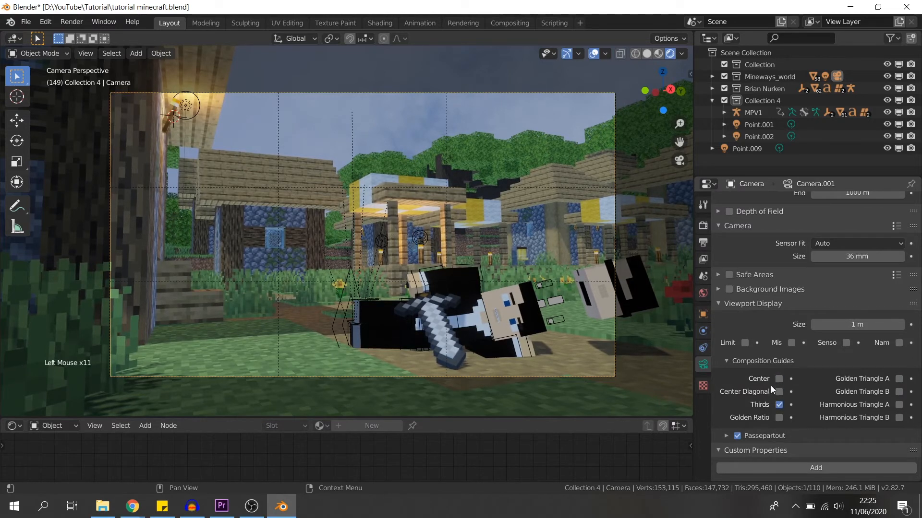
# Step: Walk the camera sideways and back so the character sits low, then save tutorial minecraft.blend
pyautogui.hotkey('shift', '`')
pyautogui.hotkey('alt', 'd')
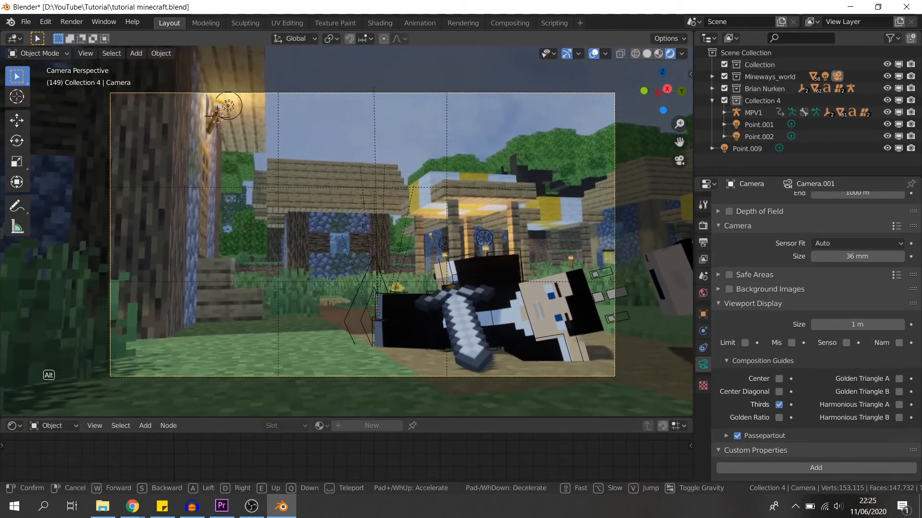
pyautogui.hotkey('alt', 's')
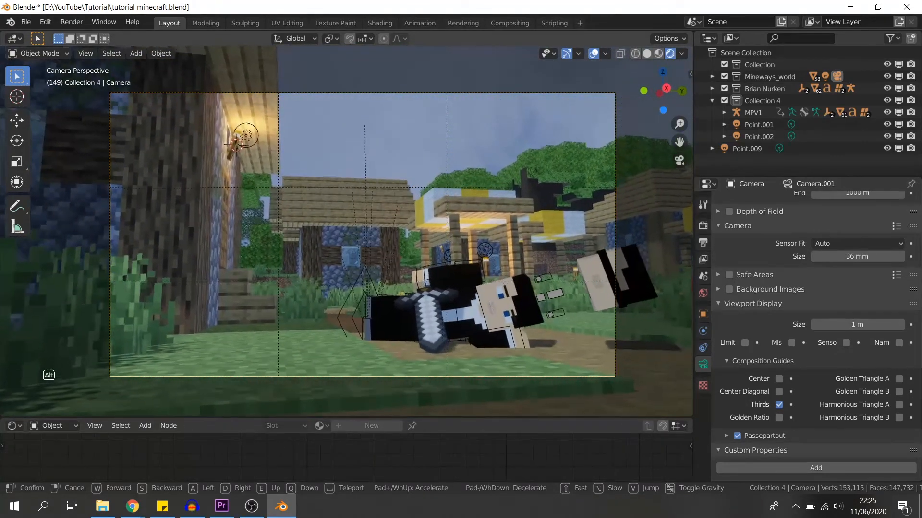
pyautogui.click(347, 231)
pyautogui.keyDown('ctrl'); pyautogui.moveTo(364, 275); pyautogui.dragTo(549, 287, button='middle'); pyautogui.keyUp('ctrl')
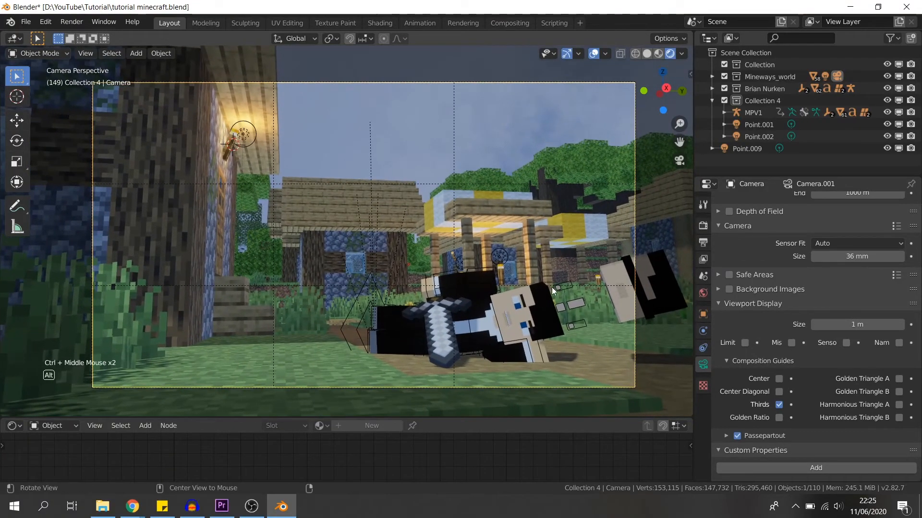
pyautogui.scroll(-2, 346, 231)
pyautogui.scroll(3, 346, 231)
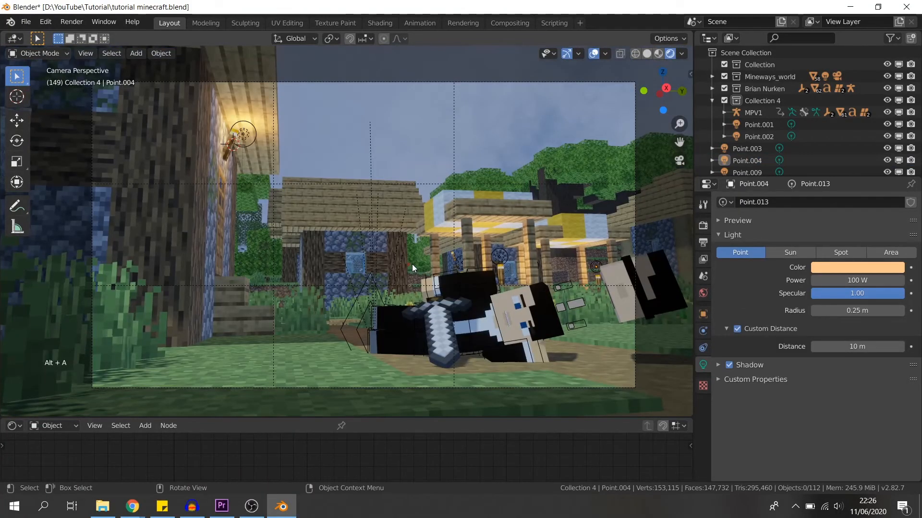
pyautogui.hotkey('ctrl', 's')
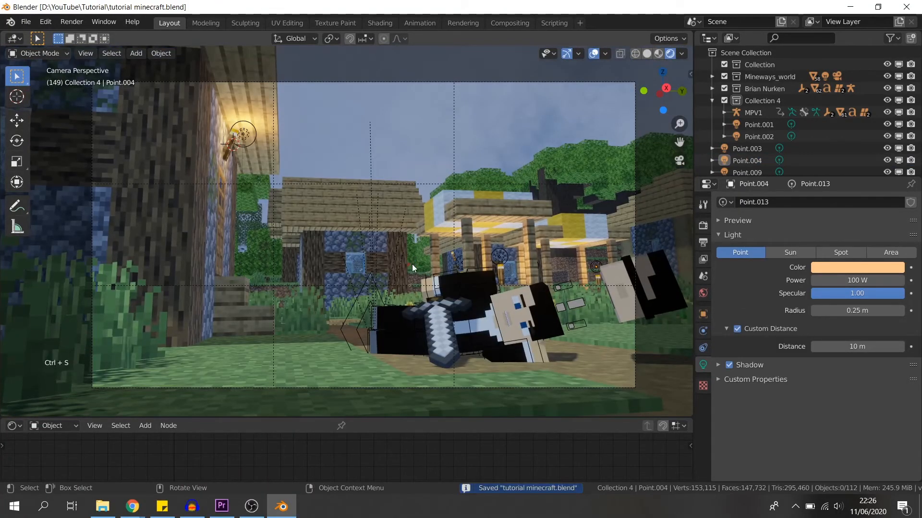
# Step: Render a test image of the shot, close it, and select the stray Head_Outer piece
pyautogui.press('F12')
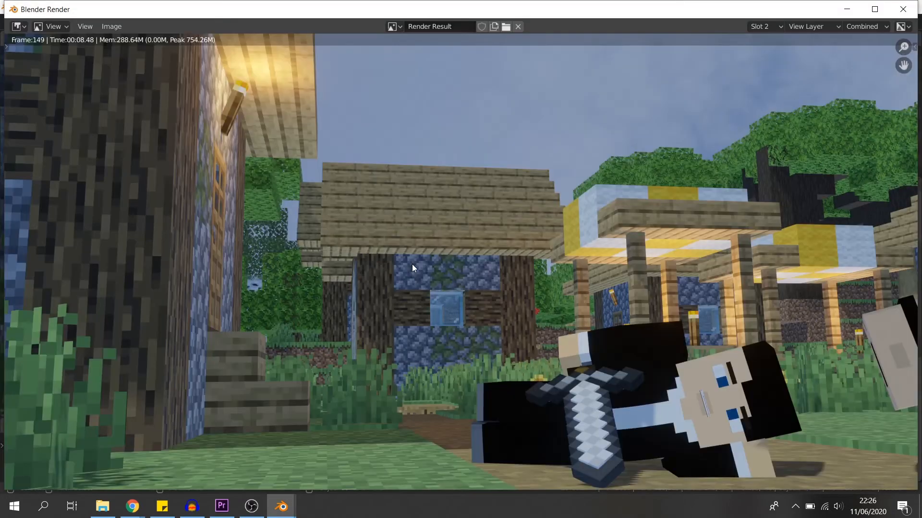
pyautogui.scroll(-2, 411, 264)
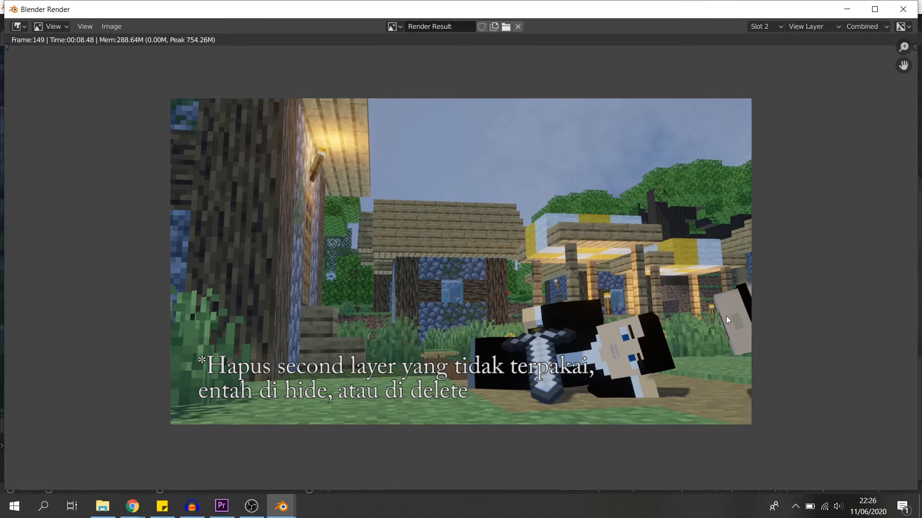
pyautogui.press('Escape')
pyautogui.click(616, 290)
pyautogui.doubleClick(623, 293)
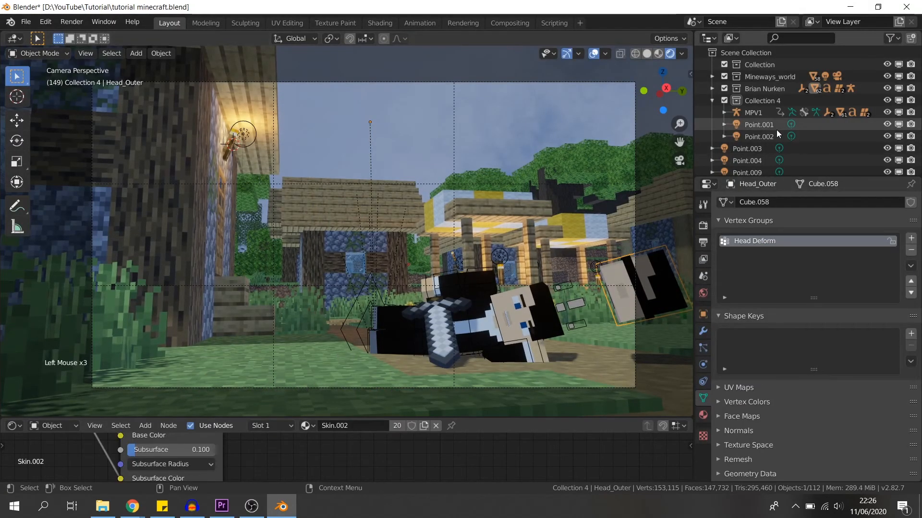
# Step: Find the selected head in the Outliner and hide Head_Outer
pyautogui.press('KP_Decimal')
pyautogui.scroll(-5, 777, 148)
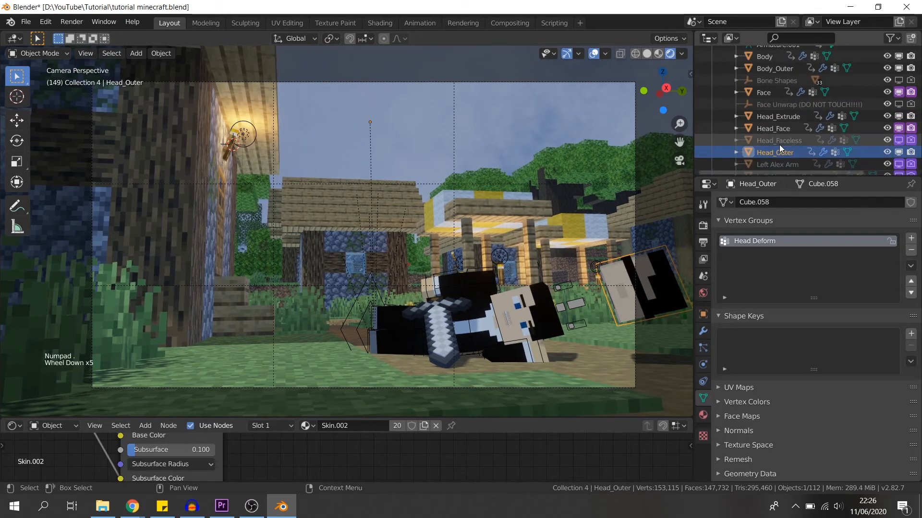
pyautogui.scroll(-2, 779, 144)
pyautogui.click(797, 114)
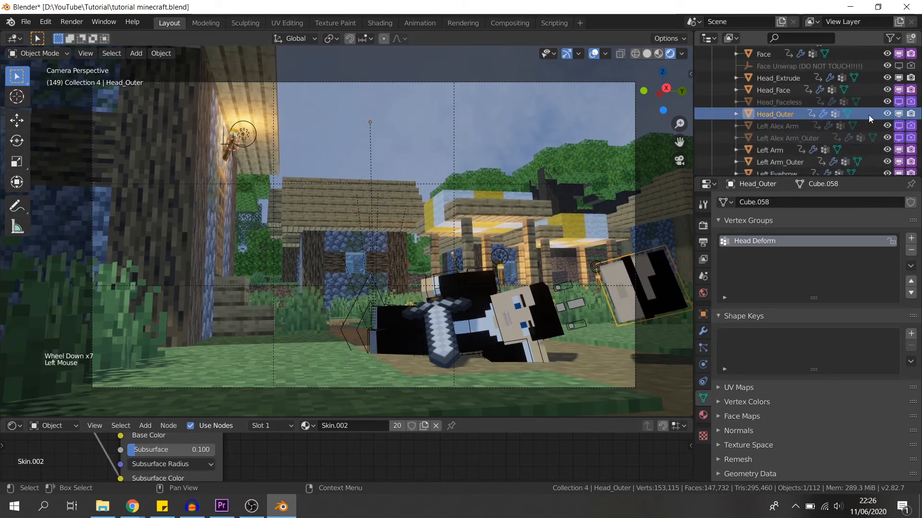
pyautogui.click(898, 115)
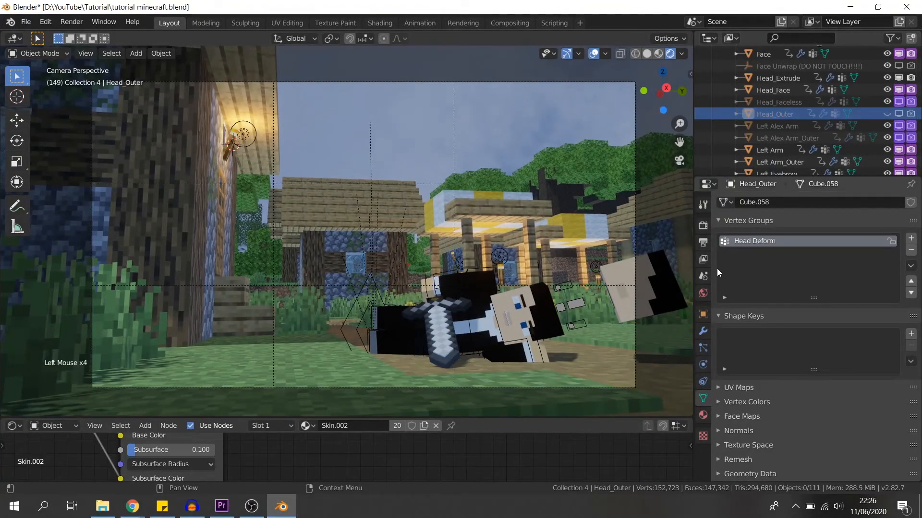
# Step: Hide Head_Extrude in the viewport and render, then render the shot again
pyautogui.click(670, 290)
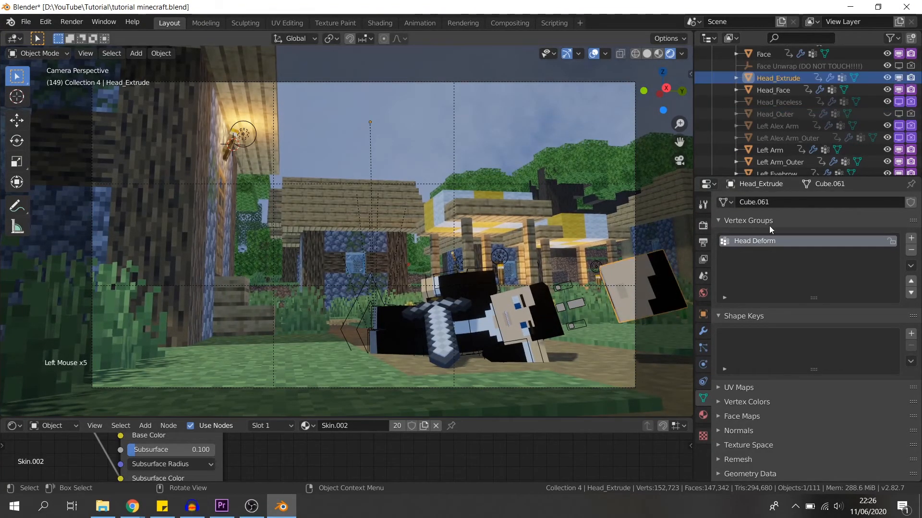
pyautogui.click(887, 78)
pyautogui.click(899, 78)
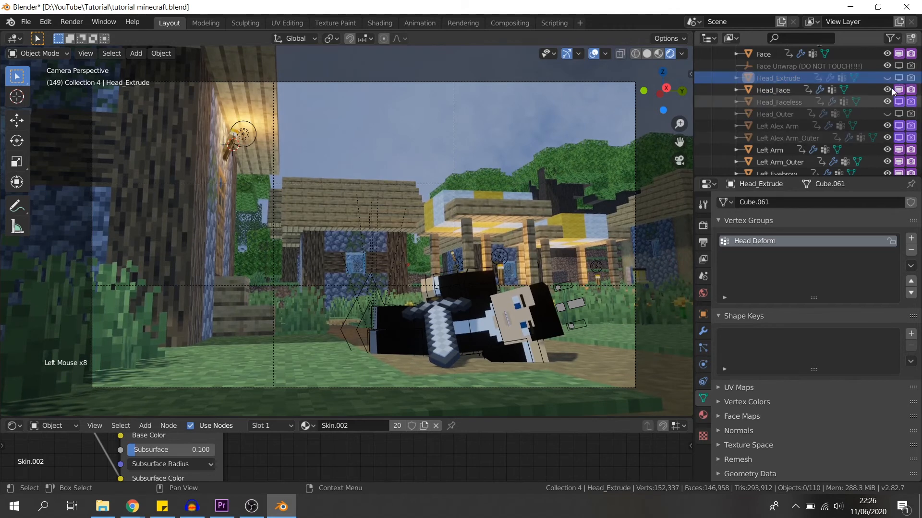
pyautogui.press('F12')
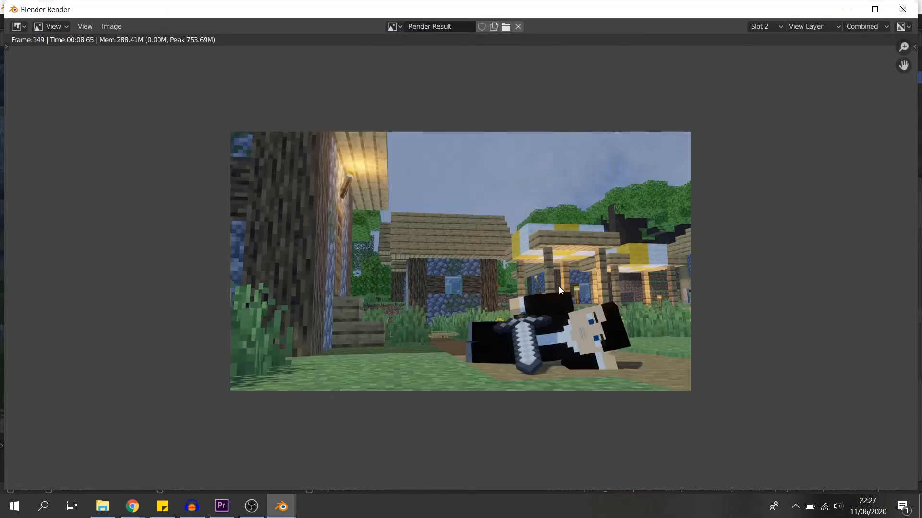
pyautogui.scroll(2, 567, 284)
# Step: Zoom and pan the frame 149 render to inspect the fallen character and sword
pyautogui.keyDown('ctrl'); pyautogui.moveTo(602, 335); pyautogui.dragTo(592, 359, button='middle'); pyautogui.keyUp('ctrl')
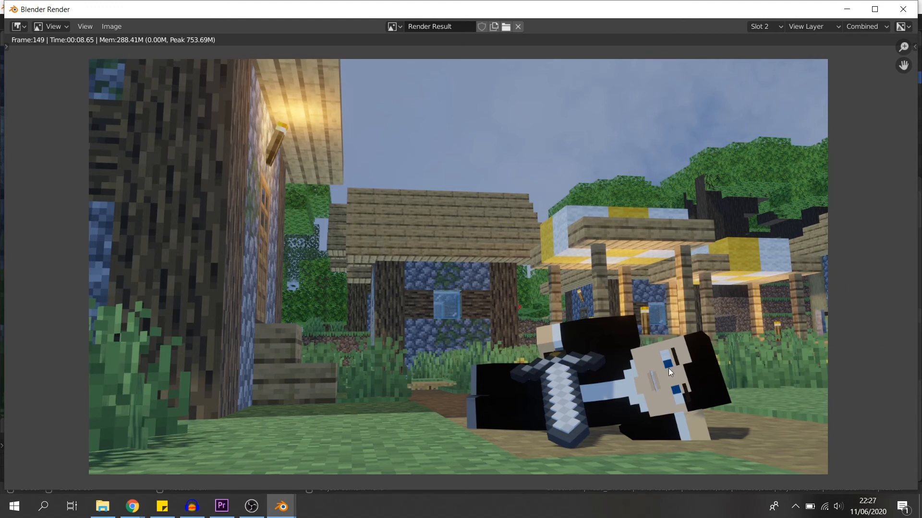
pyautogui.moveTo(578, 350); pyautogui.dragTo(612, 337, button='middle')
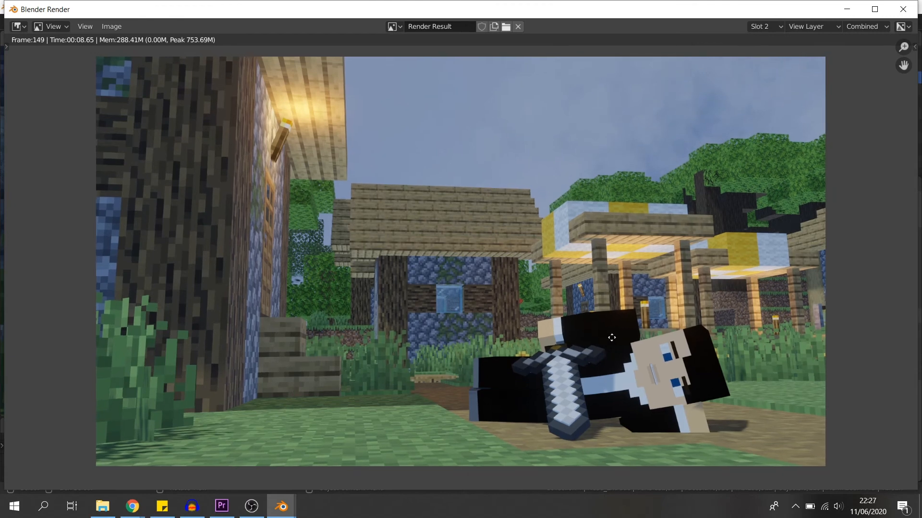
pyautogui.scroll(-1, 603, 330)
pyautogui.scroll(-1, 566, 283)
pyautogui.scroll(2, 558, 286)
pyautogui.scroll(-2, 563, 284)
pyautogui.scroll(1, 584, 297)
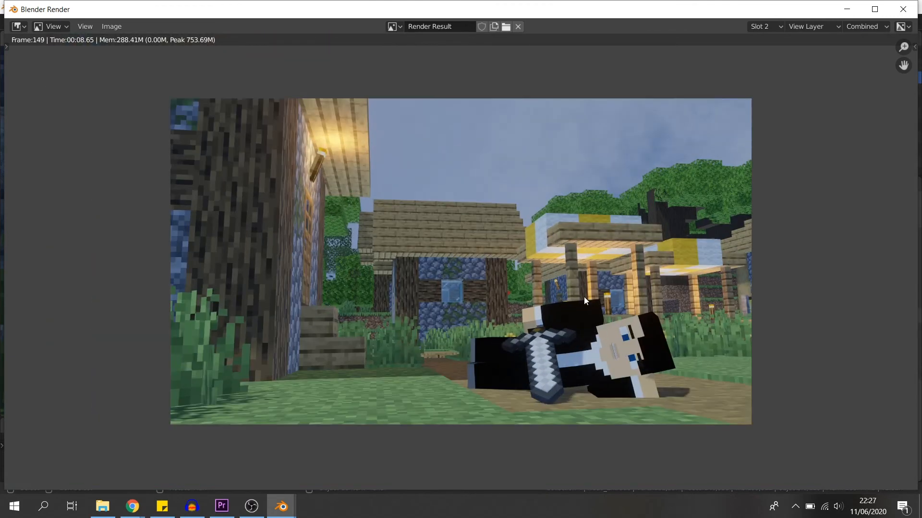
pyautogui.scroll(2, 584, 298)
pyautogui.scroll(-1, 610, 336)
pyautogui.scroll(1, 613, 338)
pyautogui.moveTo(592, 340); pyautogui.dragTo(581, 356, button='middle')
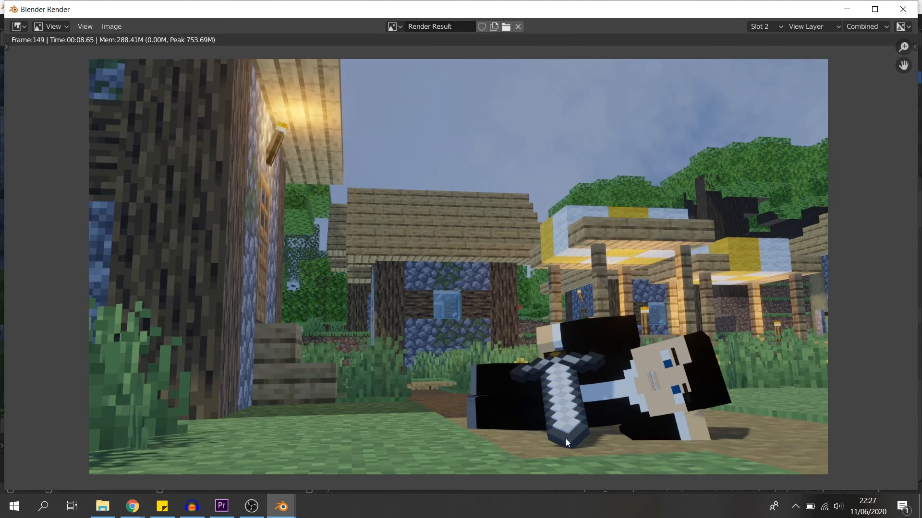